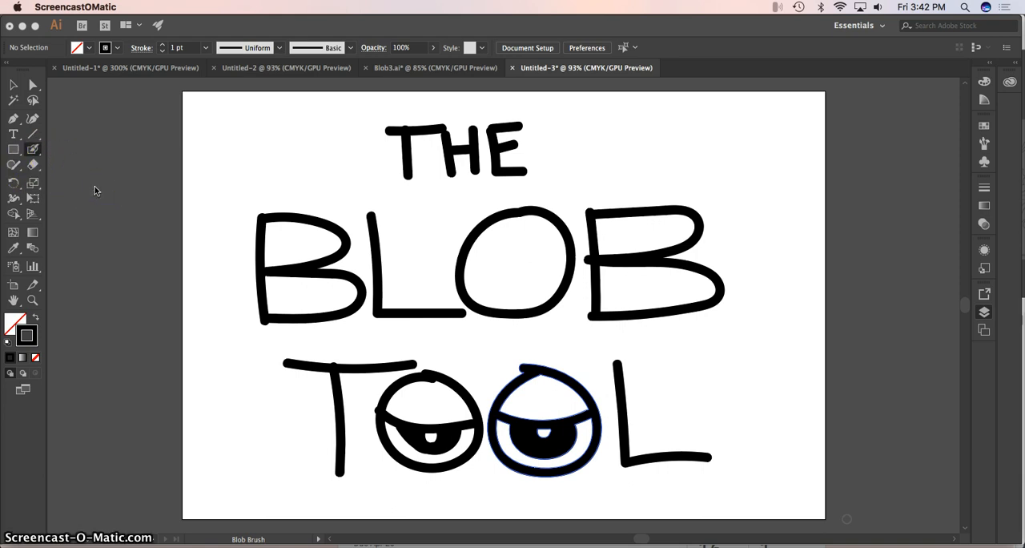
# Switch the active brush tool from the Blob Brush to the Paintbrush.
pyautogui.click(34, 150)
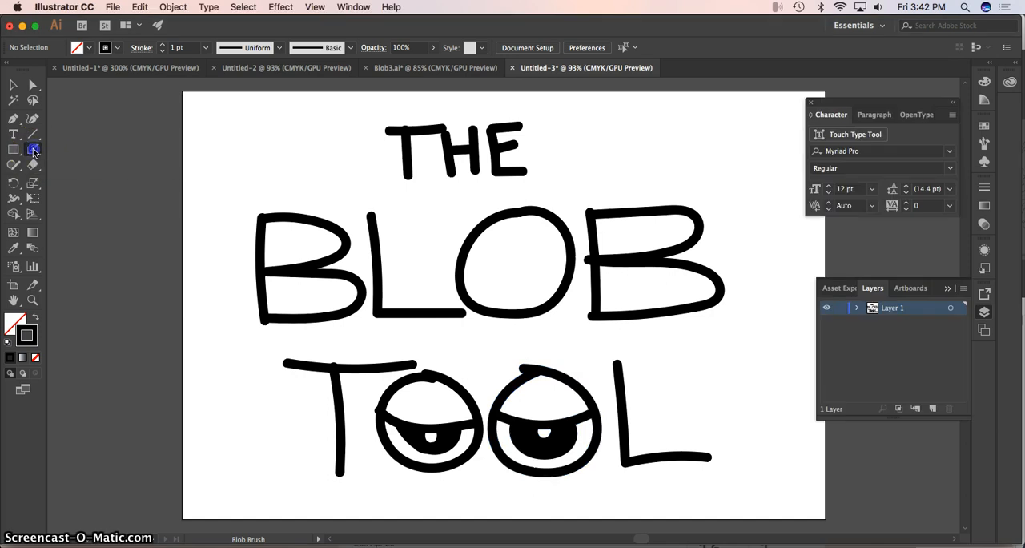
pyautogui.click(34, 151)
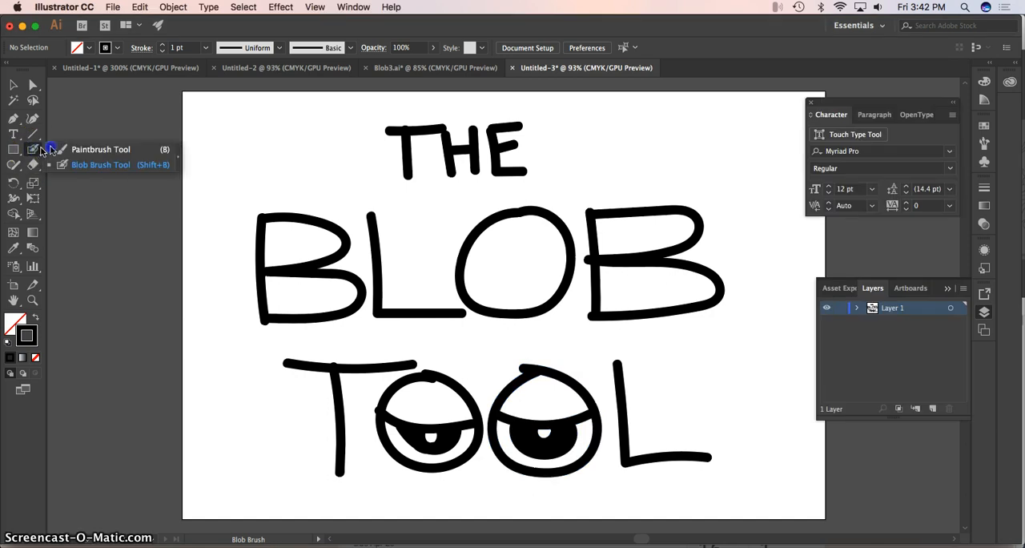
pyautogui.click(88, 151)
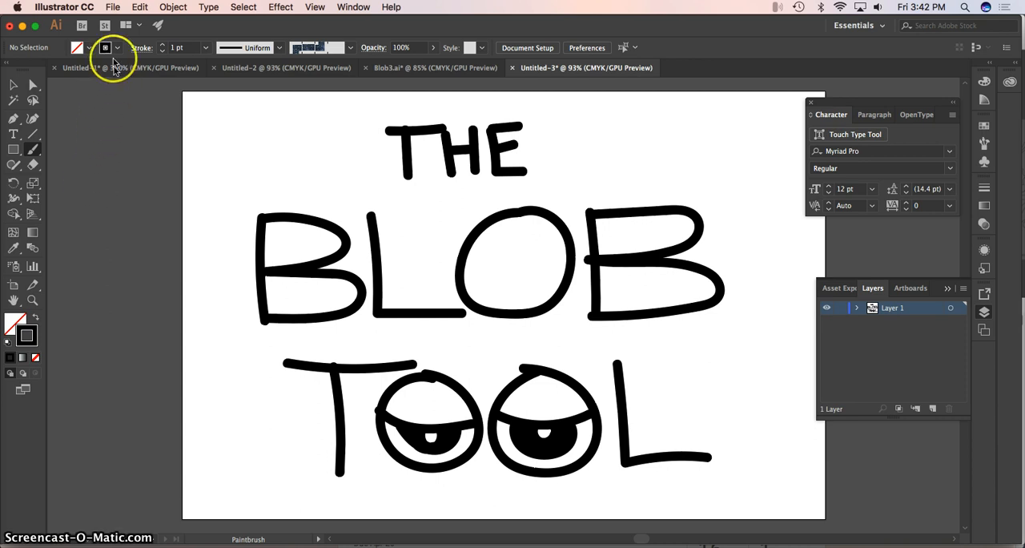
# Start a new document from the recent custom preset, with a width of 15 and a height of 10.
pyautogui.click(112, 6)
pyautogui.click(120, 22)
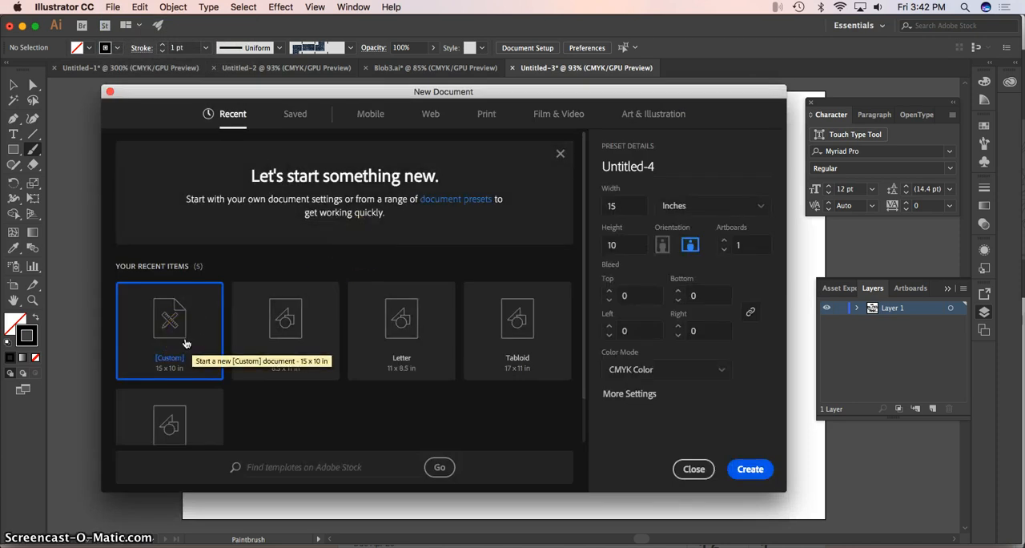
pyautogui.click(204, 329)
pyautogui.click(629, 208)
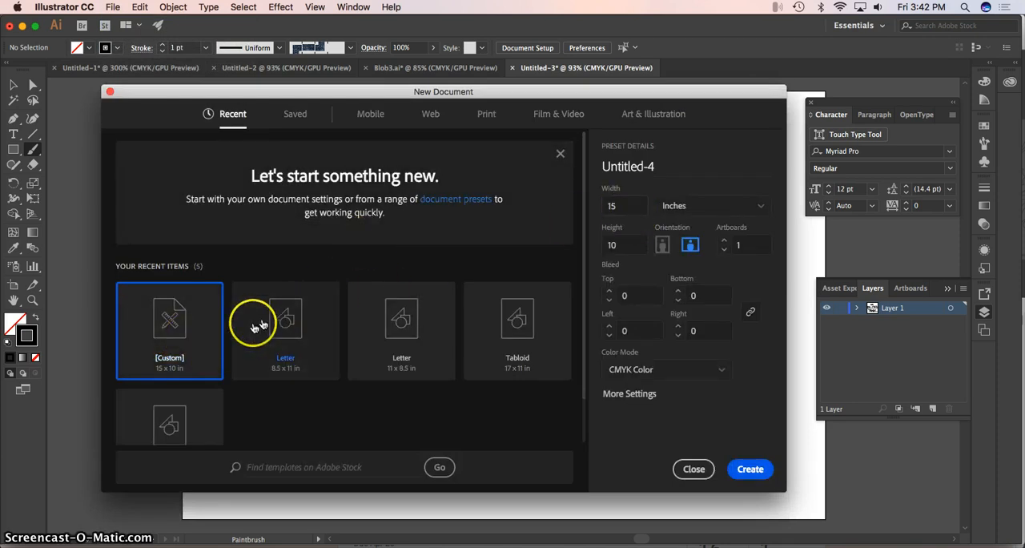
pyautogui.moveTo(626, 206); pyautogui.dragTo(594, 212)
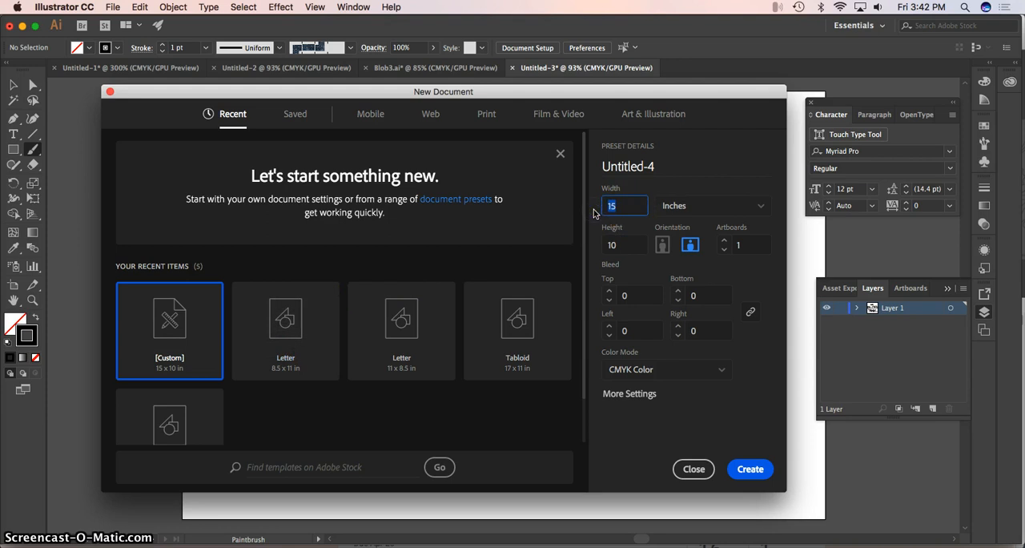
pyautogui.write('15')
pyautogui.click(613, 245)
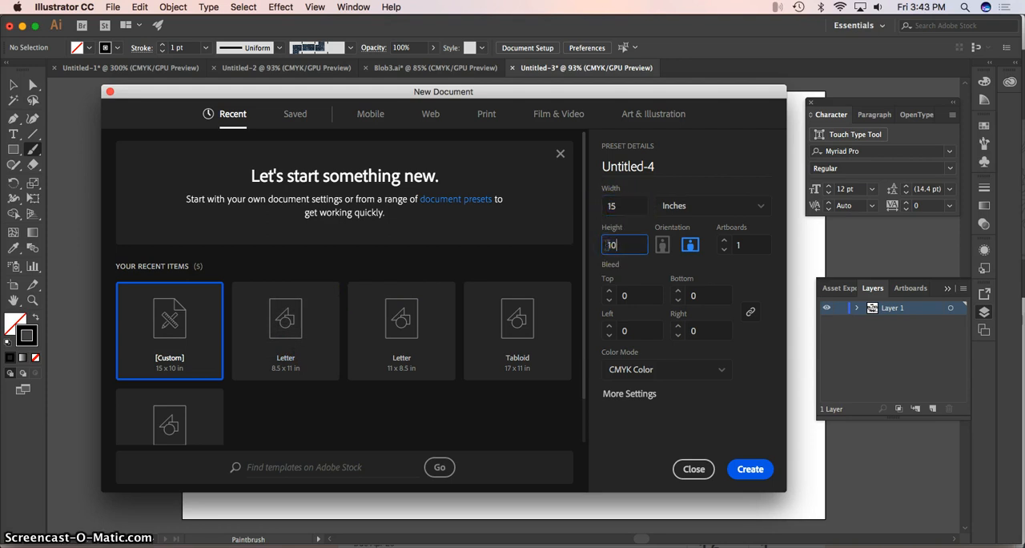
# Try points as the new document's unit and set it back to inches.
pyautogui.click(702, 217)
pyautogui.click(703, 205)
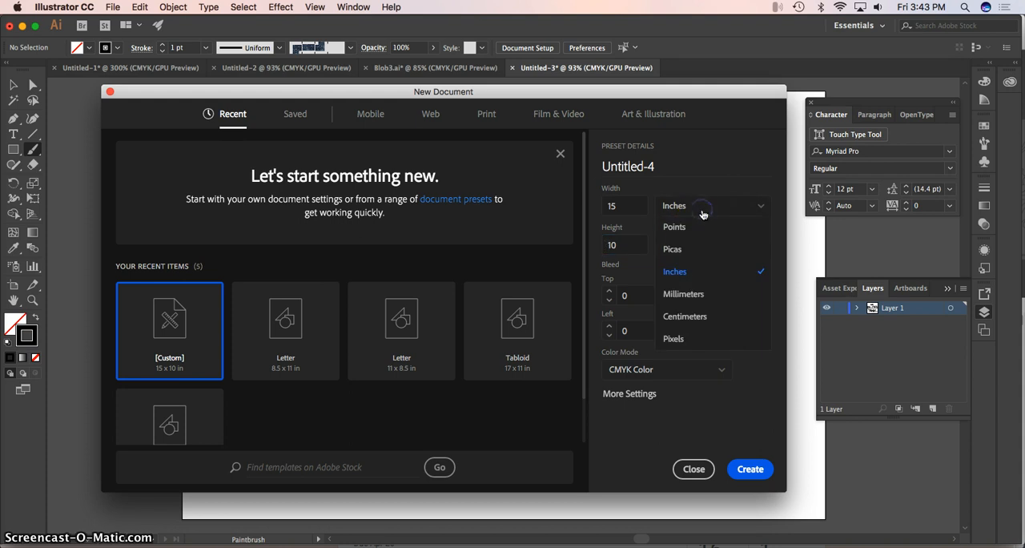
pyautogui.click(675, 228)
pyautogui.click(686, 206)
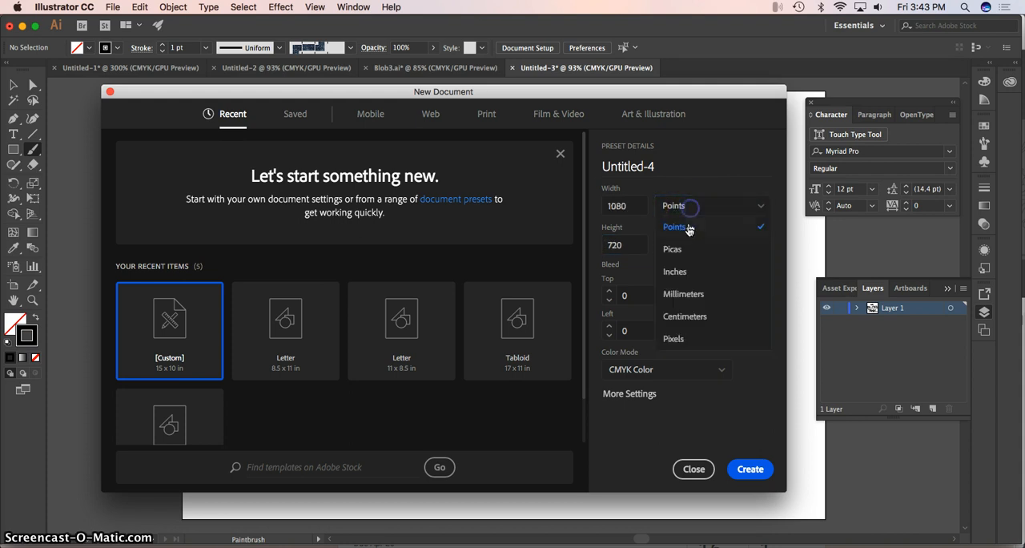
pyautogui.click(681, 273)
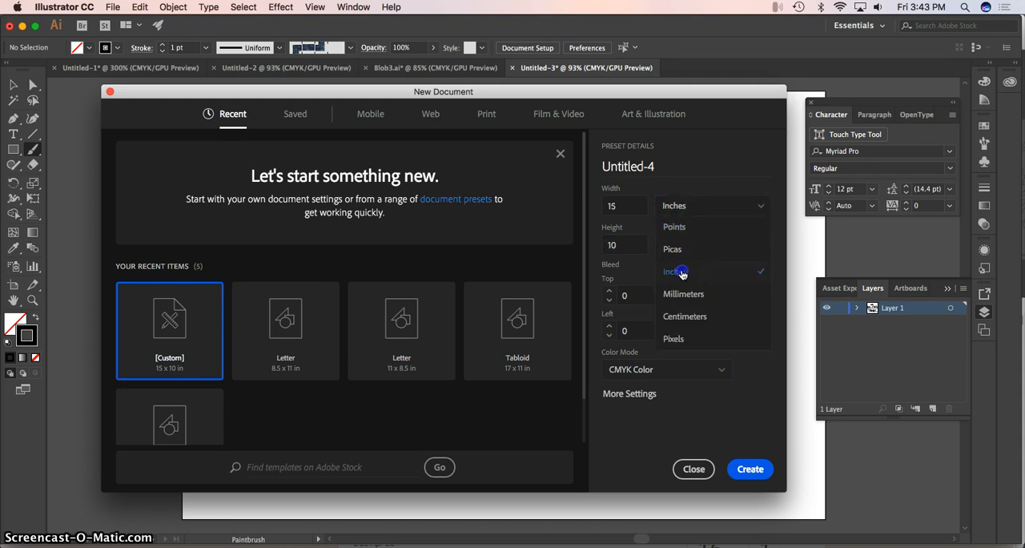
# Create the 15 × 10 inch document and hide the Character and Layers panels to clear the workspace.
pyautogui.click(751, 470)
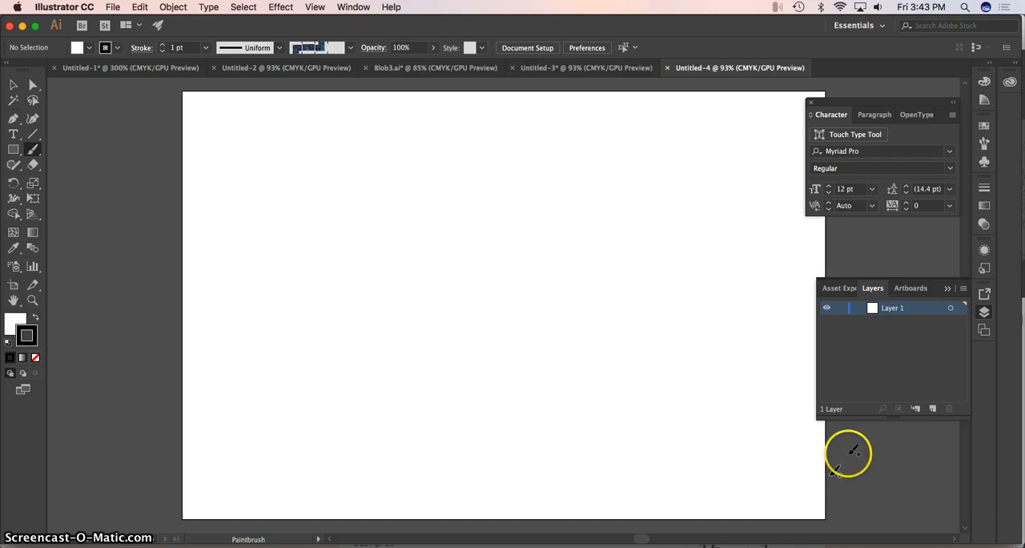
pyautogui.click(812, 104)
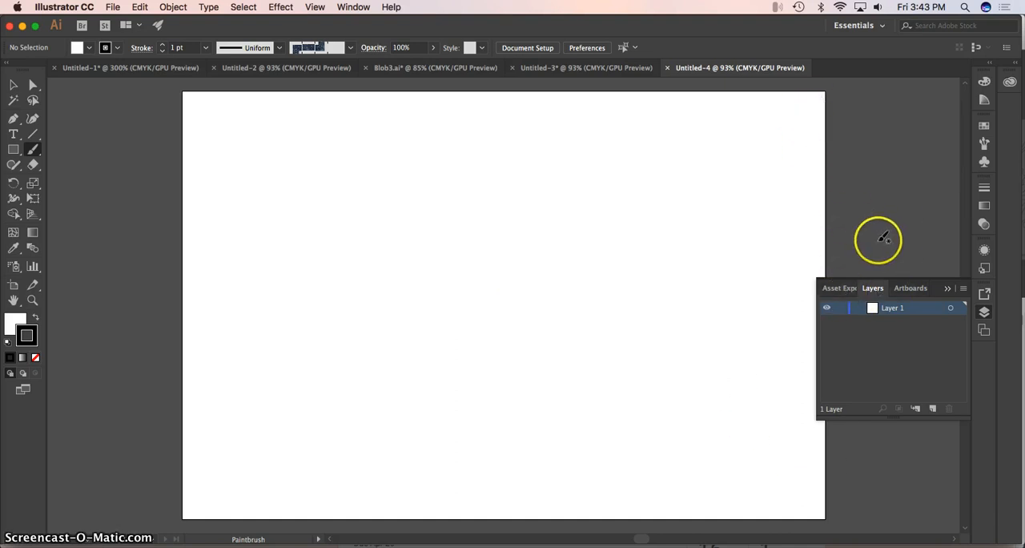
pyautogui.click(352, 7)
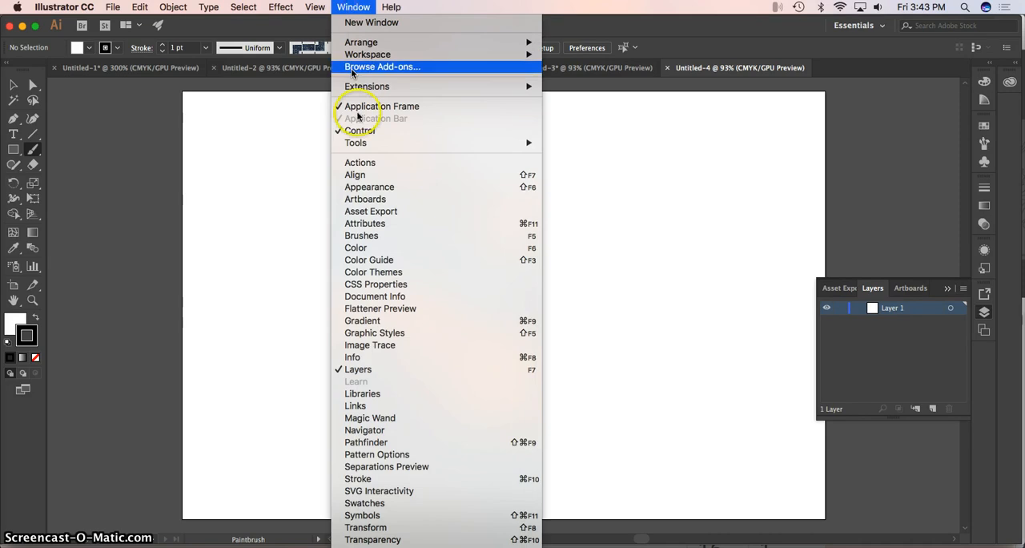
pyautogui.click(380, 368)
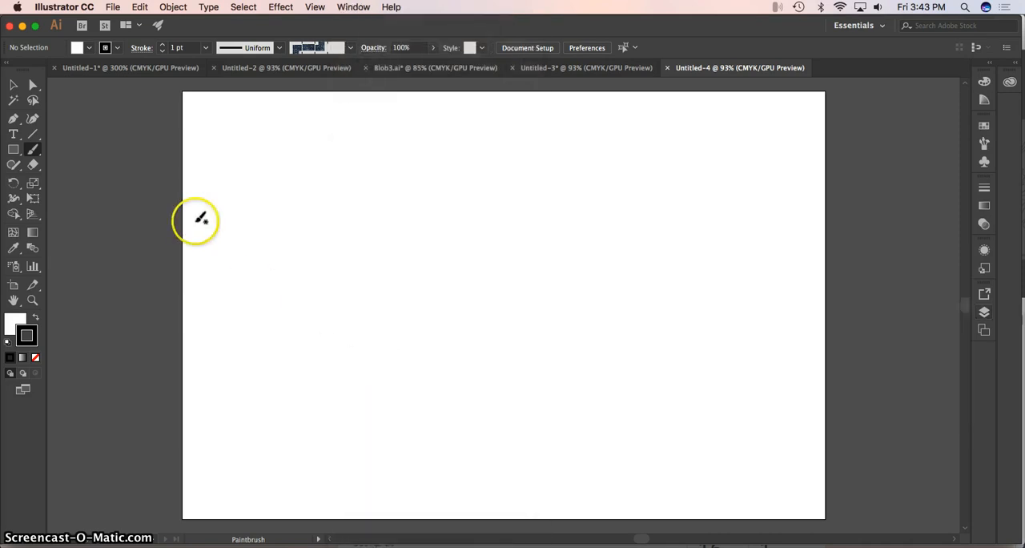
# With the Blob Brush, paint a closed curvy outline in the artboard's upper middle and a short wavy line beside it.
pyautogui.click(32, 150)
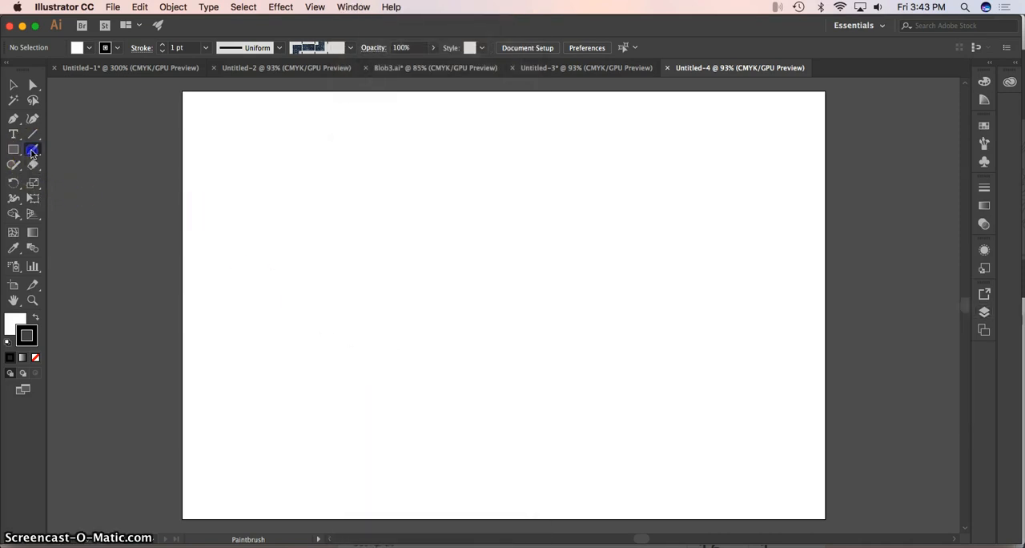
pyautogui.click(69, 166)
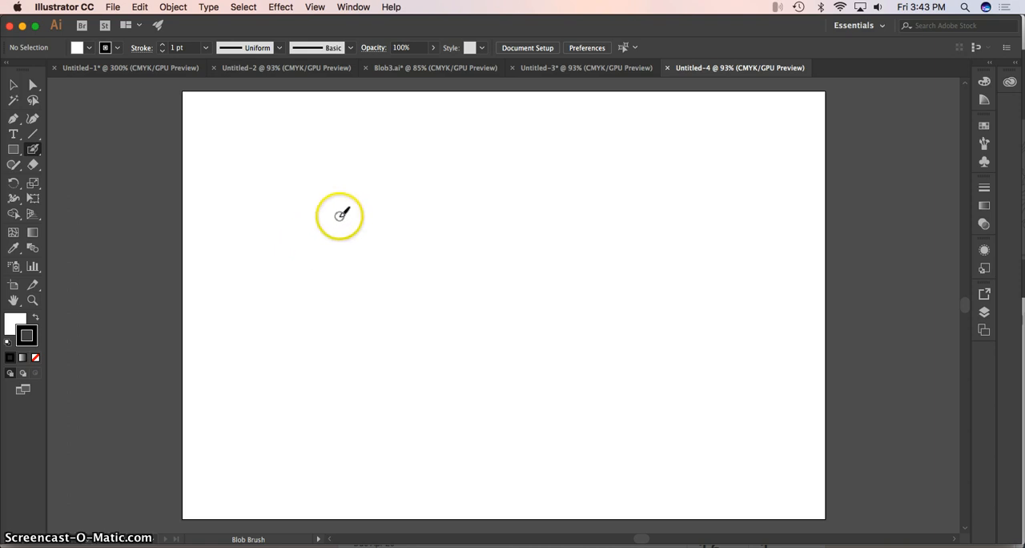
pyautogui.moveTo(343, 212)
pyautogui.mouseDown()
pyautogui.moveTo(377, 197)
pyautogui.moveTo(454, 213)
pyautogui.moveTo(430, 248)
pyautogui.moveTo(470, 272)
pyautogui.moveTo(516, 245)
pyautogui.moveTo(504, 169)
pyautogui.moveTo(484, 160)
pyautogui.moveTo(347, 171)
pyautogui.moveTo(350, 206)
pyautogui.mouseUp()
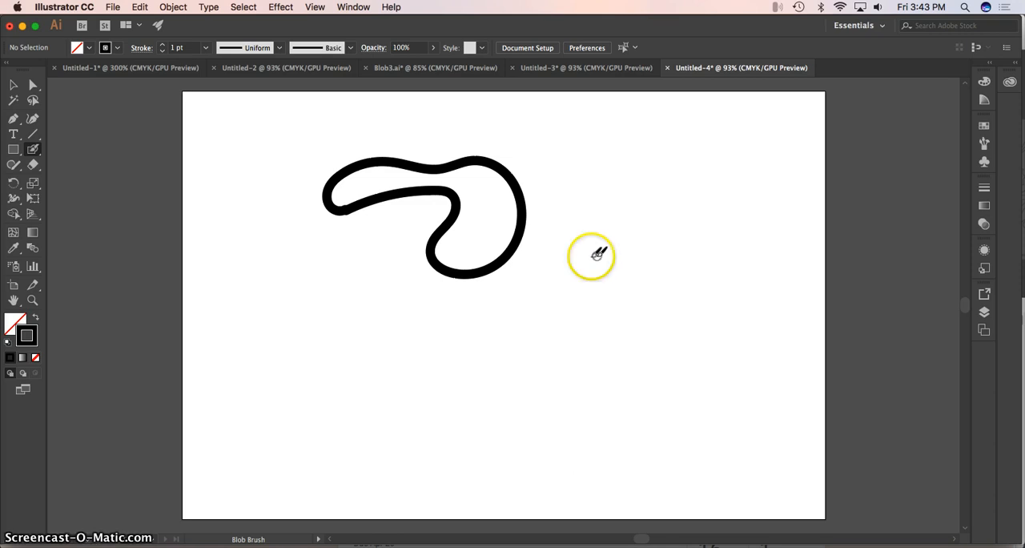
pyautogui.moveTo(562, 259); pyautogui.dragTo(564, 253)
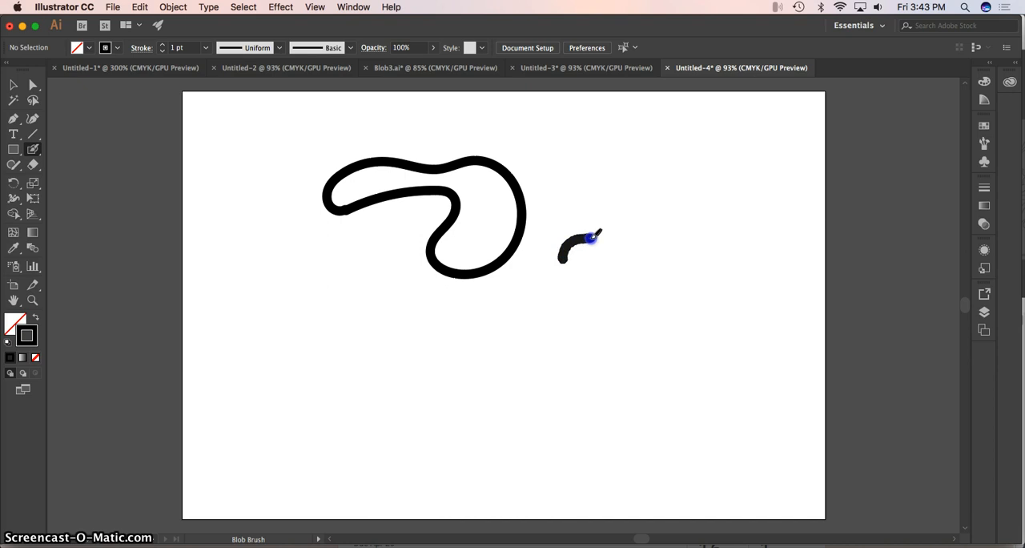
pyautogui.moveTo(615, 213); pyautogui.dragTo(624, 181)
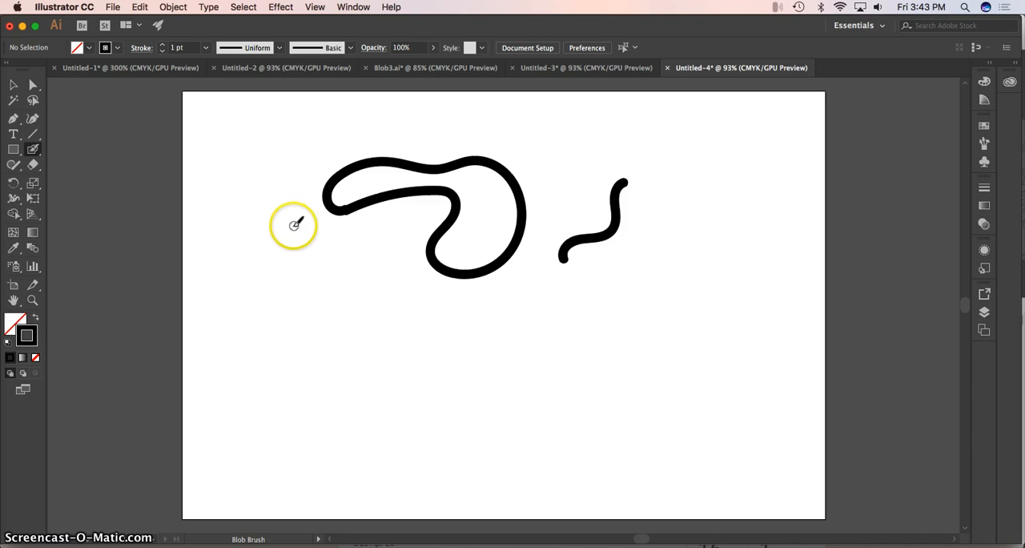
# Try a Blob Brush fidelity one notch closer to Accurate, return it to the notch nearer Smooth, and accept the options.
pyautogui.doubleClick(33, 152)
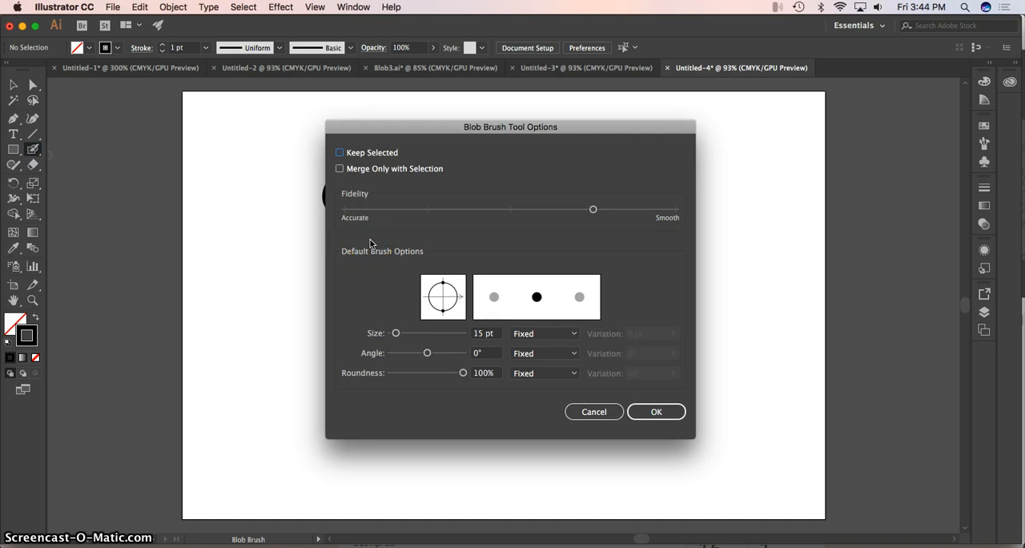
pyautogui.moveTo(592, 210); pyautogui.dragTo(550, 213)
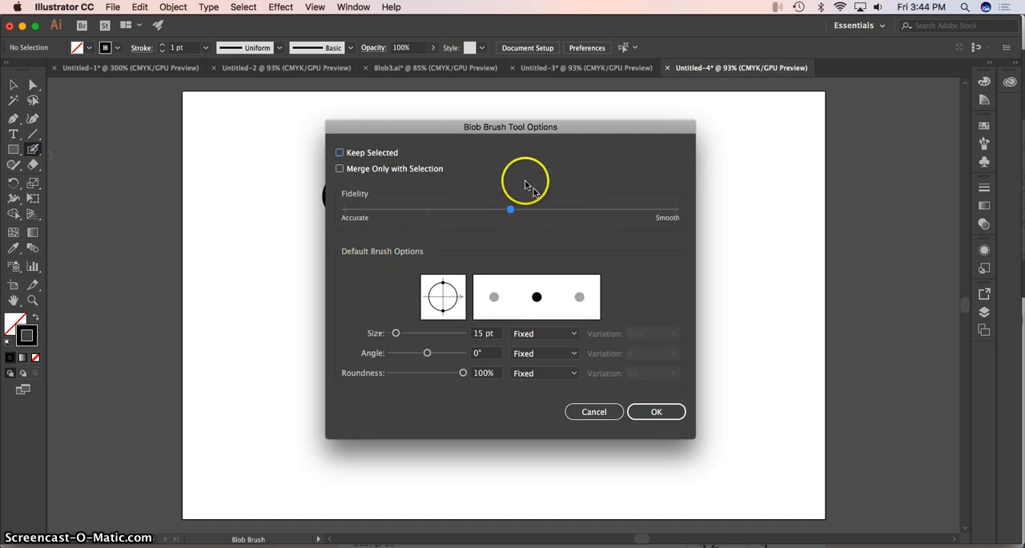
pyautogui.moveTo(510, 214); pyautogui.dragTo(513, 213)
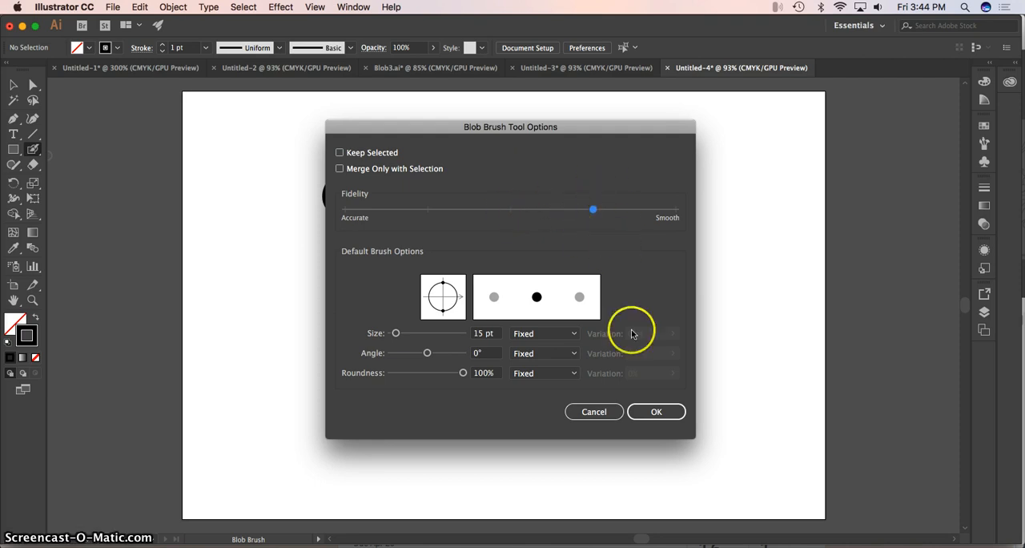
pyautogui.click(656, 411)
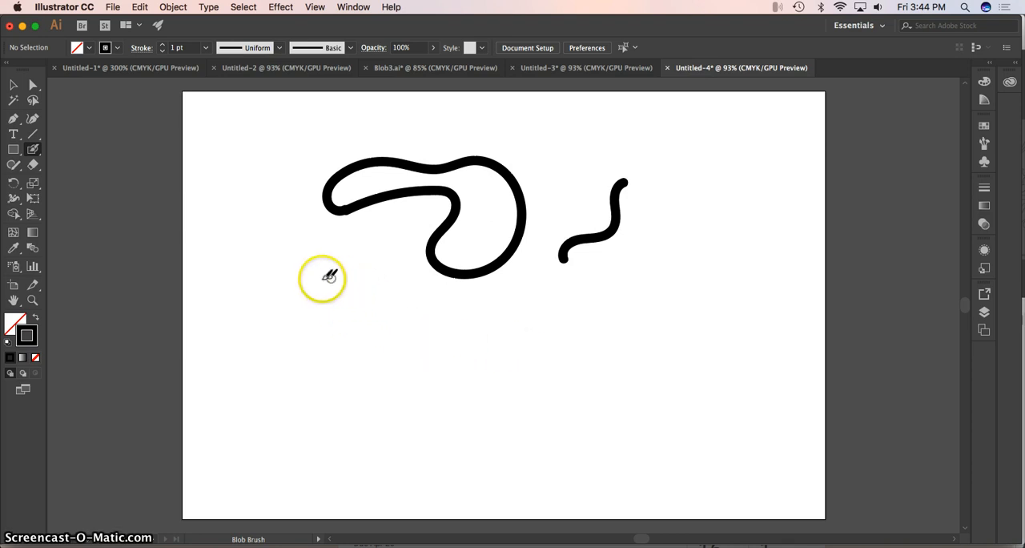
# Paint a sun below the curvy outline: a closed circle surrounded by ten short rays.
pyautogui.moveTo(322, 279)
pyautogui.mouseDown()
pyautogui.moveTo(271, 331)
pyautogui.moveTo(277, 347)
pyautogui.moveTo(321, 371)
pyautogui.moveTo(345, 370)
pyautogui.moveTo(369, 350)
pyautogui.moveTo(375, 309)
pyautogui.moveTo(323, 275)
pyautogui.mouseUp()
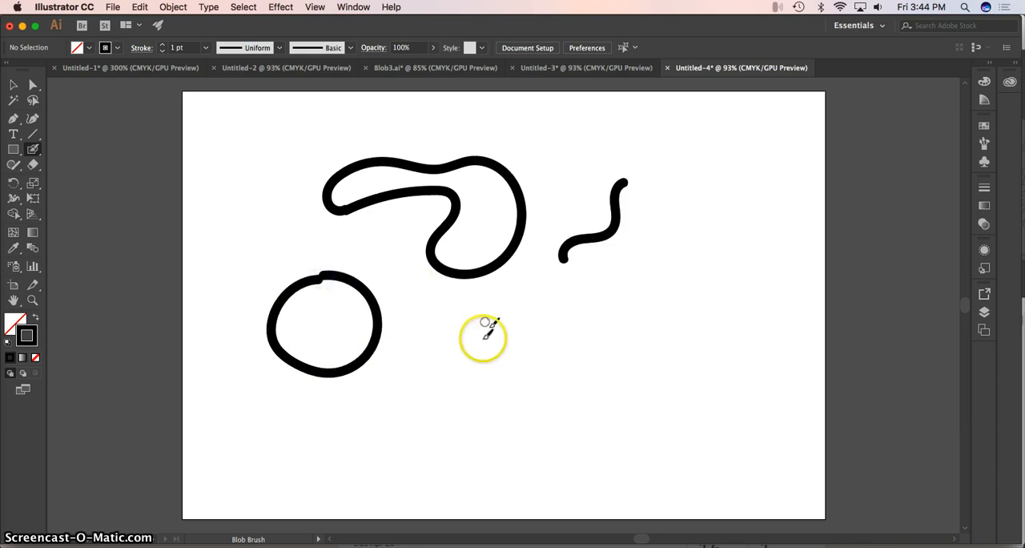
pyautogui.moveTo(391, 366); pyautogui.dragTo(427, 381)
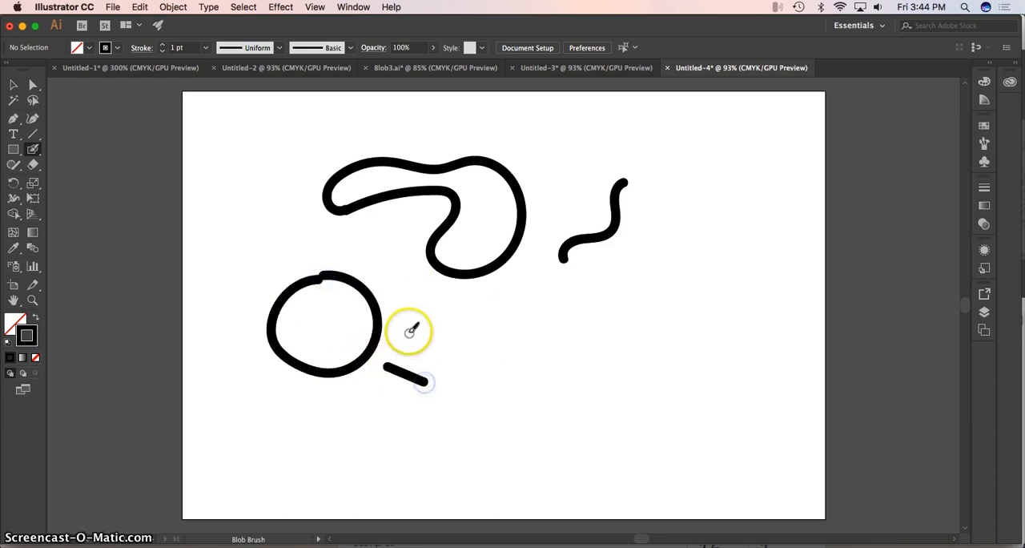
pyautogui.moveTo(408, 332); pyautogui.dragTo(443, 328)
pyautogui.moveTo(405, 284); pyautogui.dragTo(407, 264)
pyautogui.moveTo(367, 255); pyautogui.dragTo(368, 232)
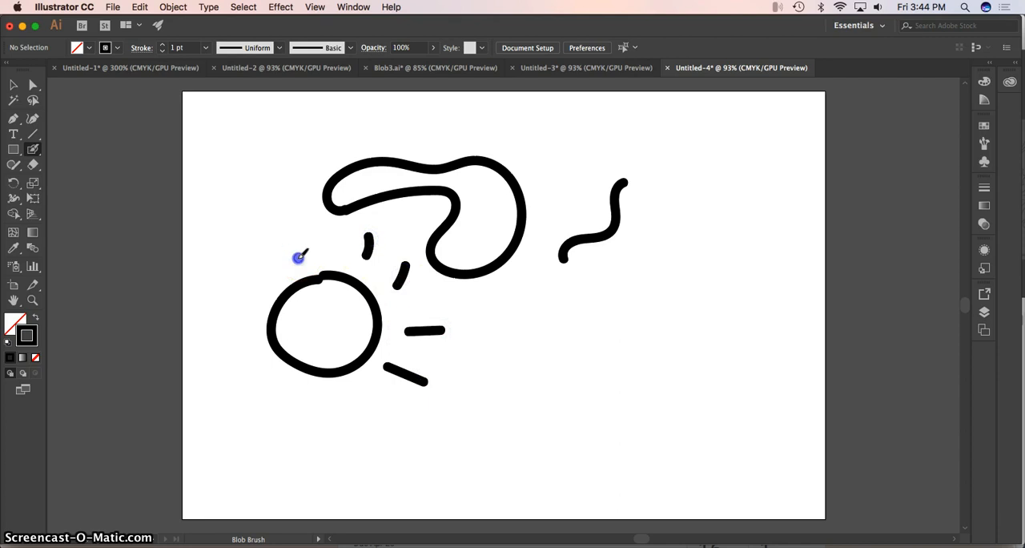
pyautogui.moveTo(297, 256); pyautogui.dragTo(279, 233)
pyautogui.moveTo(269, 285); pyautogui.dragTo(233, 274)
pyautogui.moveTo(241, 324); pyautogui.dragTo(208, 331)
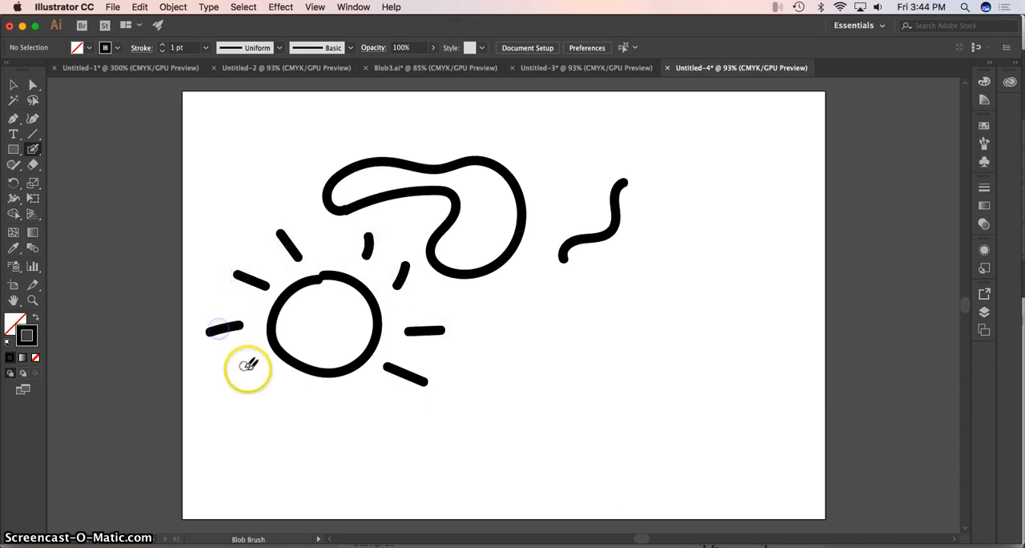
pyautogui.moveTo(254, 377); pyautogui.dragTo(221, 400)
pyautogui.moveTo(288, 396); pyautogui.dragTo(274, 433)
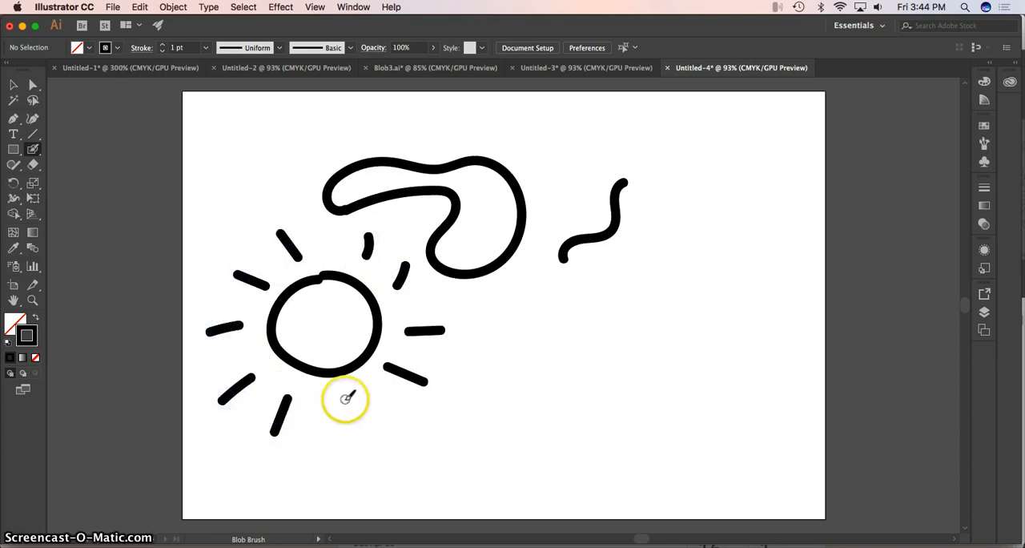
pyautogui.moveTo(345, 398); pyautogui.dragTo(366, 437)
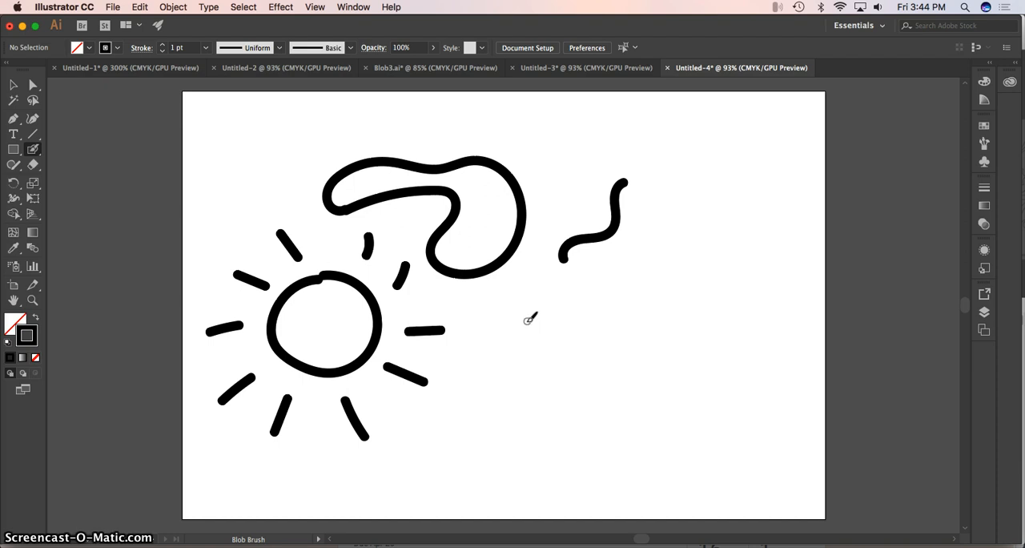
# Paint a letter P with a larger brush to the right of the sun, and undo it.
pyautogui.click(542, 317)
pyautogui.moveTo(571, 309)
pyautogui.mouseDown()
pyautogui.moveTo(579, 386)
pyautogui.moveTo(574, 338)
pyautogui.moveTo(609, 301)
pyautogui.moveTo(618, 338)
pyautogui.moveTo(576, 362)
pyautogui.mouseUp()
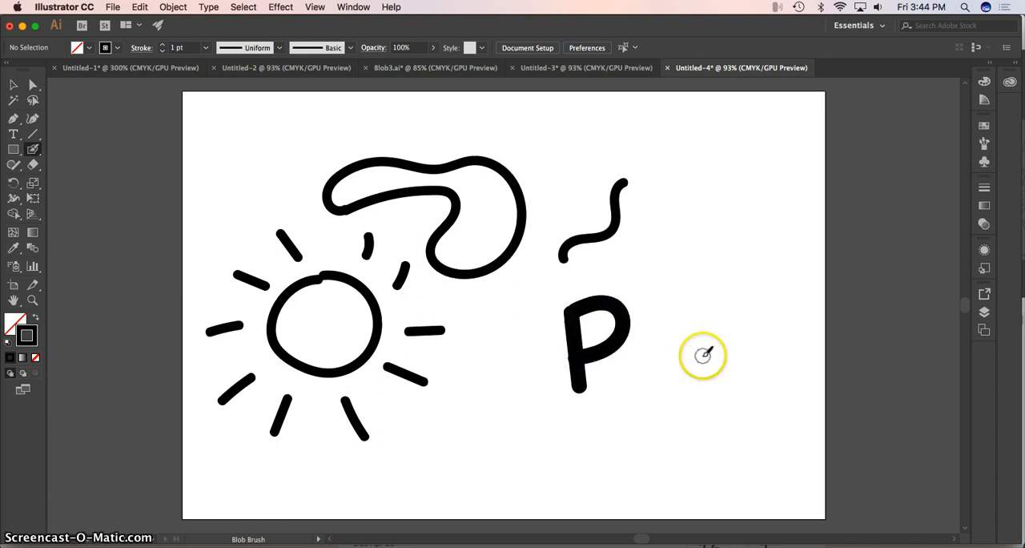
pyautogui.press('super+z')
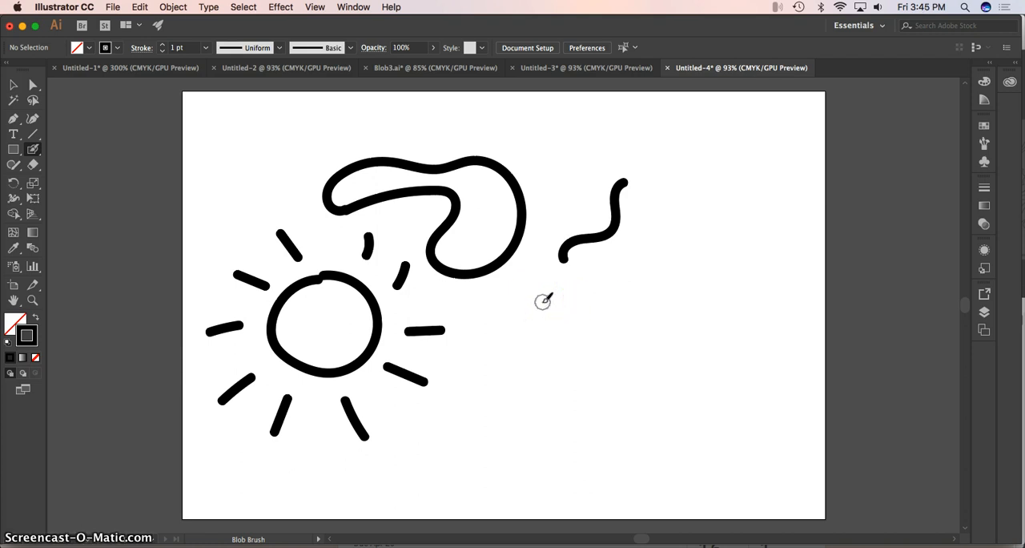
# Paint a thick wavy line below the short one, and two parallel straight horizontal lines beneath it with a smaller brush.
pyautogui.moveTo(536, 281)
pyautogui.mouseDown()
pyautogui.moveTo(577, 301)
pyautogui.moveTo(617, 277)
pyautogui.moveTo(672, 290)
pyautogui.moveTo(677, 247)
pyautogui.moveTo(702, 224)
pyautogui.moveTo(726, 242)
pyautogui.moveTo(730, 288)
pyautogui.moveTo(762, 278)
pyautogui.mouseUp()
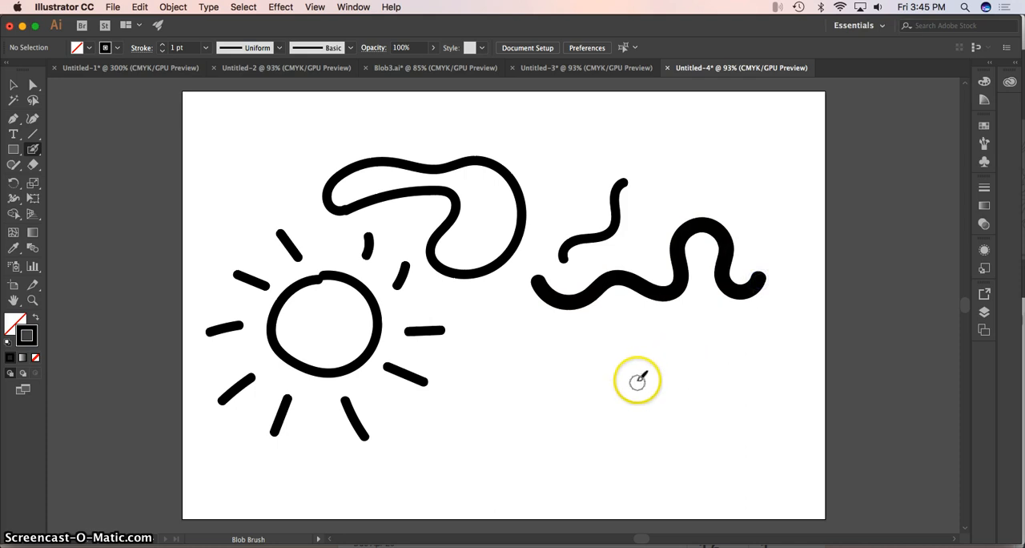
pyautogui.click(535, 376)
pyautogui.click(535, 374)
pyautogui.moveTo(526, 371); pyautogui.dragTo(546, 369)
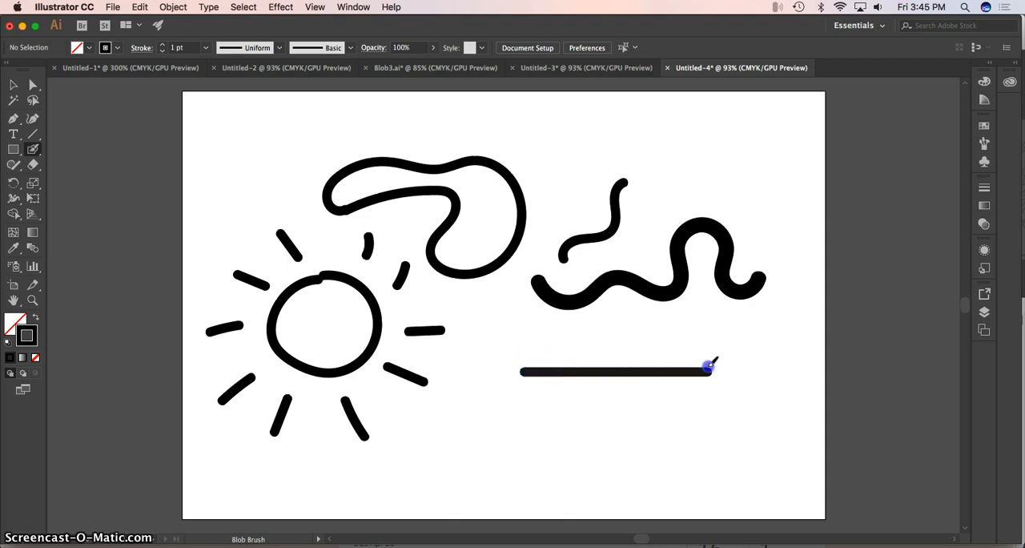
pyautogui.moveTo(708, 366); pyautogui.dragTo(710, 367)
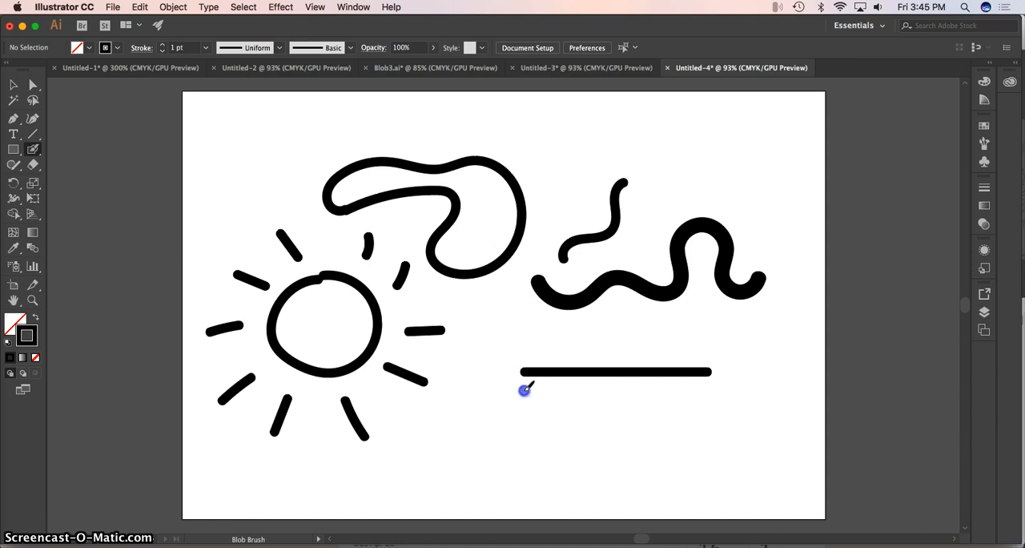
pyautogui.moveTo(523, 390); pyautogui.dragTo(710, 383)
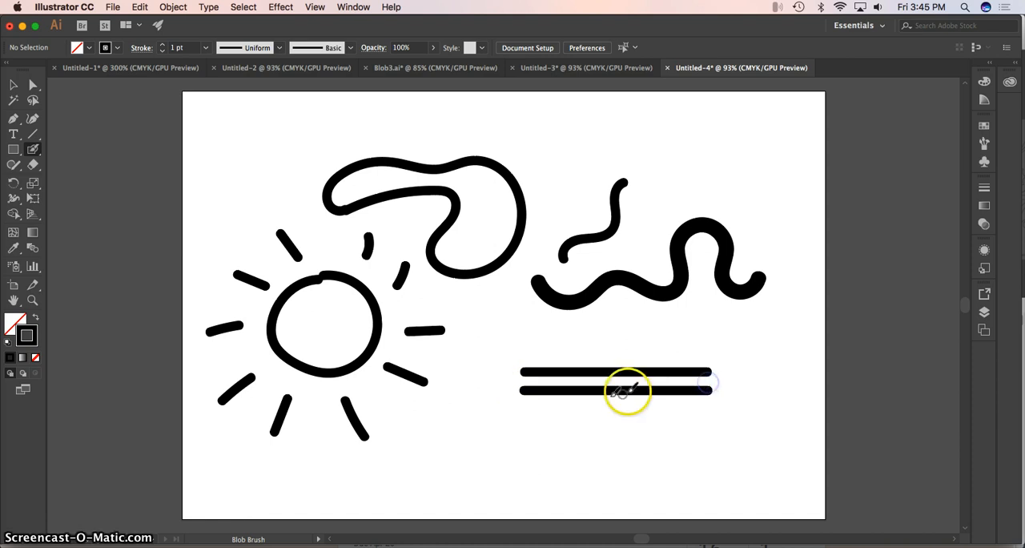
# Paint a straight vertical line to the right of the sun and a straight 45° diagonal below the two parallel lines.
pyautogui.rightClick(477, 342)
pyautogui.moveTo(486, 401); pyautogui.dragTo(494, 484)
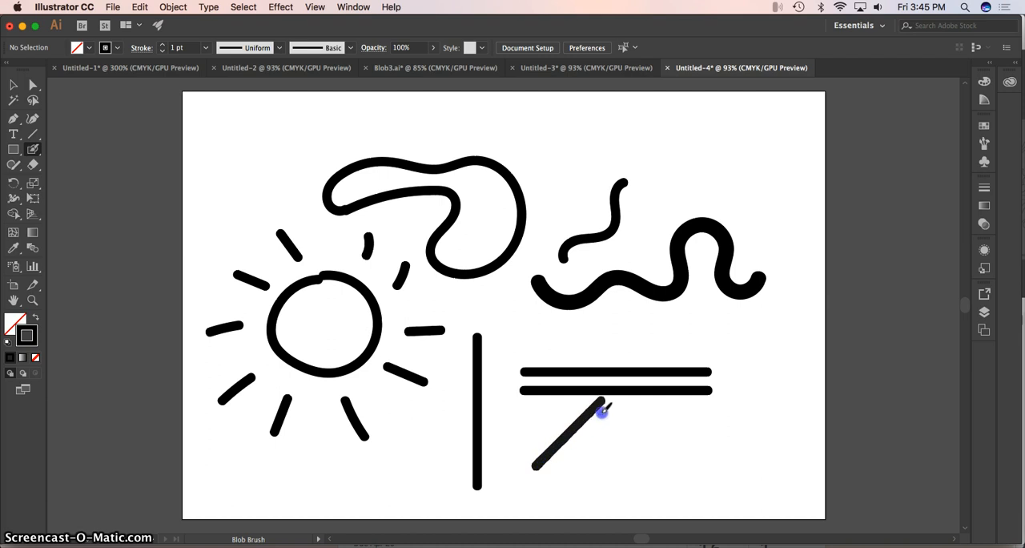
pyautogui.moveTo(602, 410); pyautogui.dragTo(603, 407)
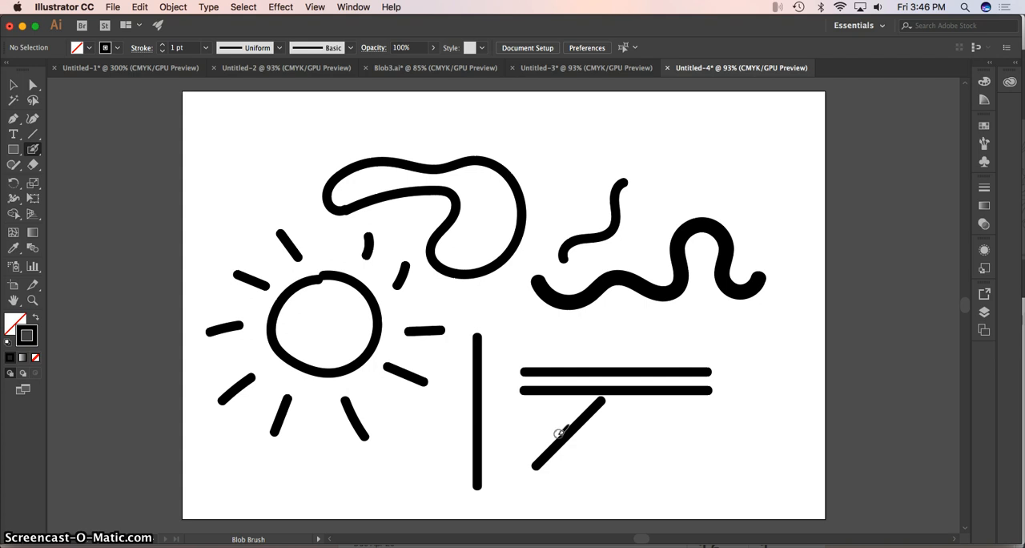
pyautogui.moveTo(542, 391); pyautogui.dragTo(544, 390)
# With a larger brush, paint four round dots: one above the vertical line and three across the upper part of the artboard.
pyautogui.click(515, 331)
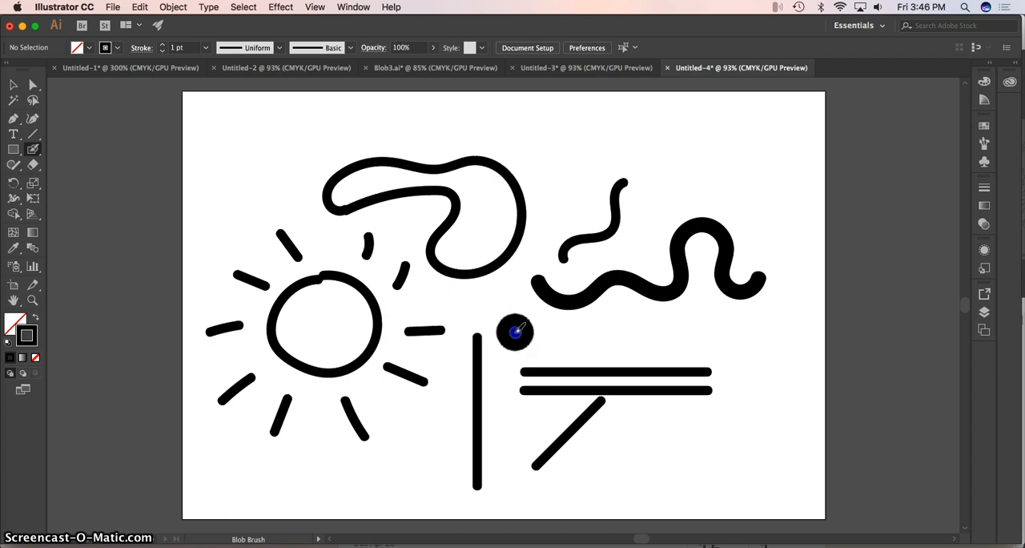
pyautogui.click(675, 163)
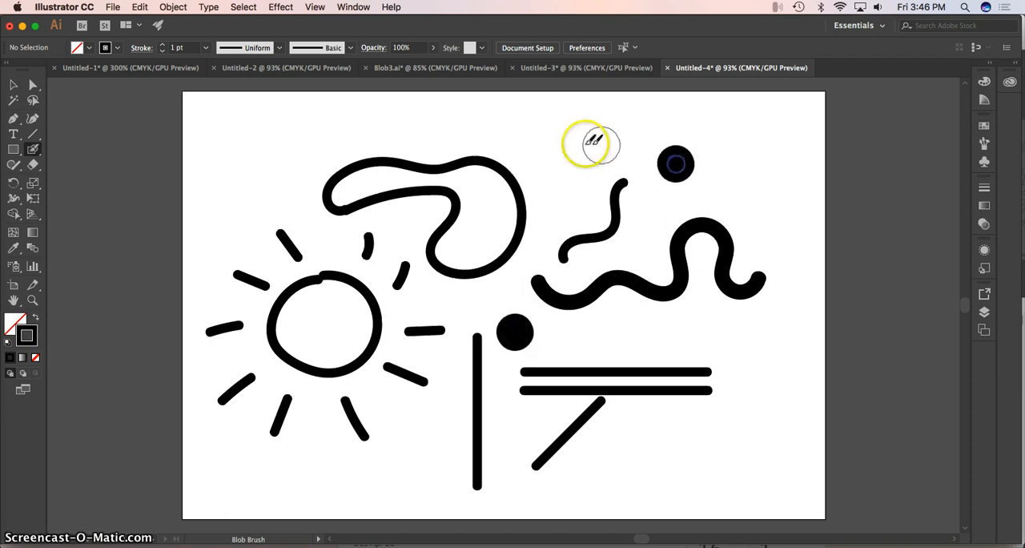
pyautogui.click(552, 144)
pyautogui.click(267, 156)
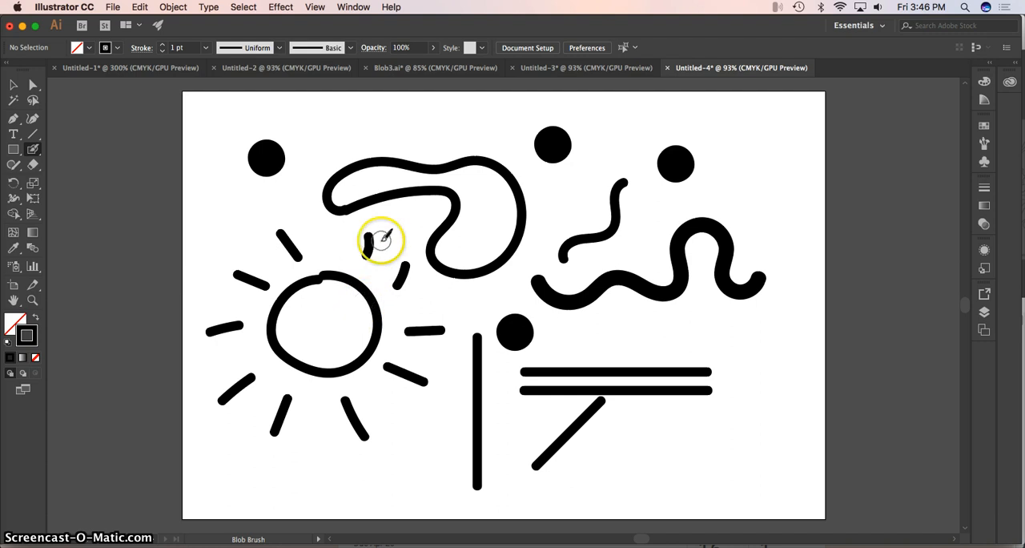
# Switch to Outline view and paint a short curved branch running down from the middle of the thick wavy line.
pyautogui.click(316, 7)
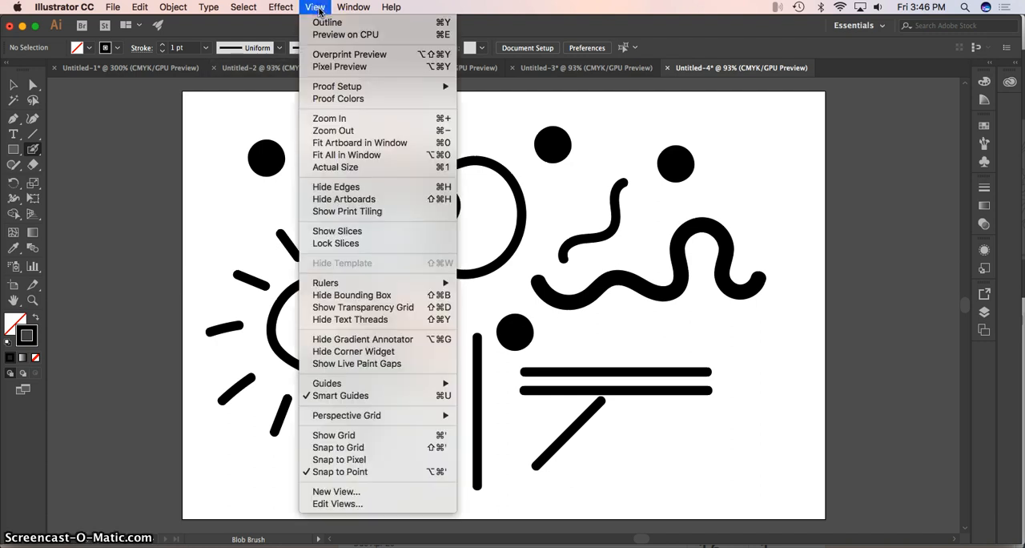
pyautogui.click(324, 22)
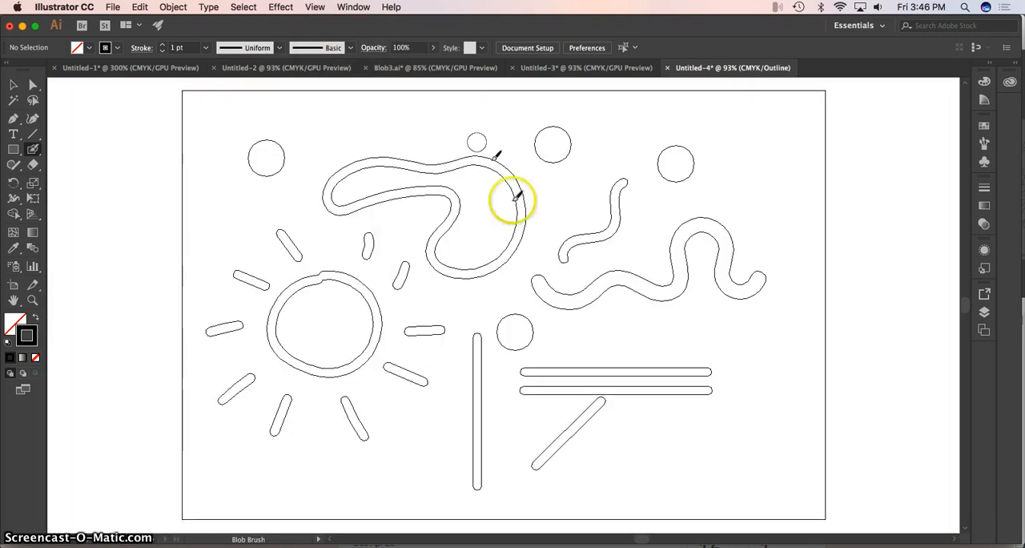
pyautogui.click(602, 293)
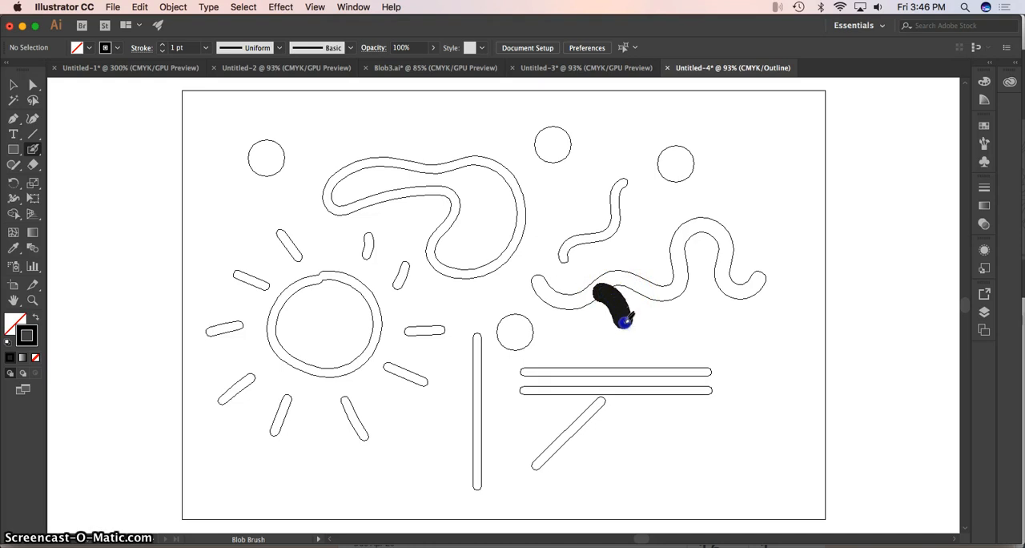
pyautogui.moveTo(650, 331); pyautogui.dragTo(650, 331)
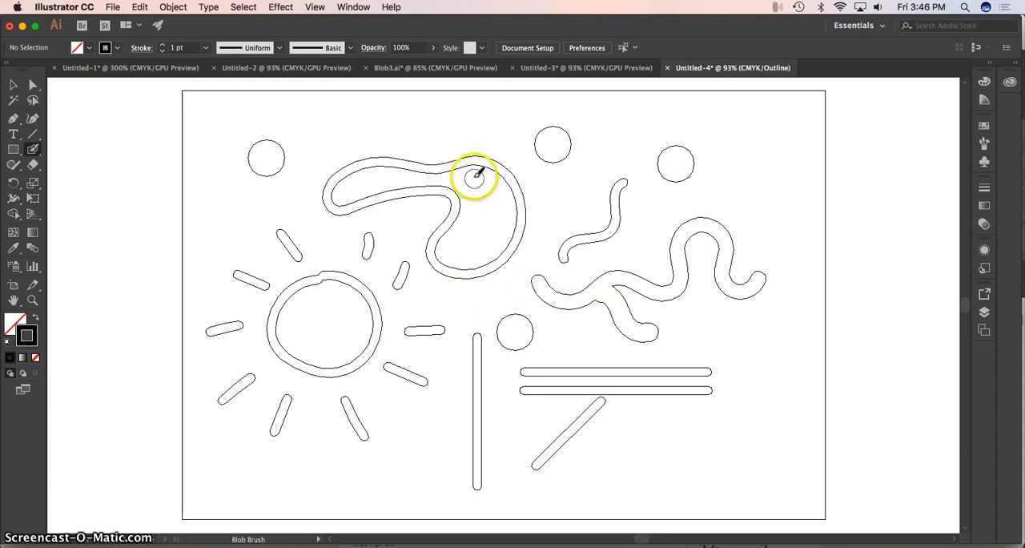
# Paint a short thick stroke across the curvy outline's top edge, a dot on its upper-left edge, and a blob over the sun's upper-left ray.
pyautogui.moveTo(478, 187); pyautogui.dragTo(422, 139)
pyautogui.click(336, 163)
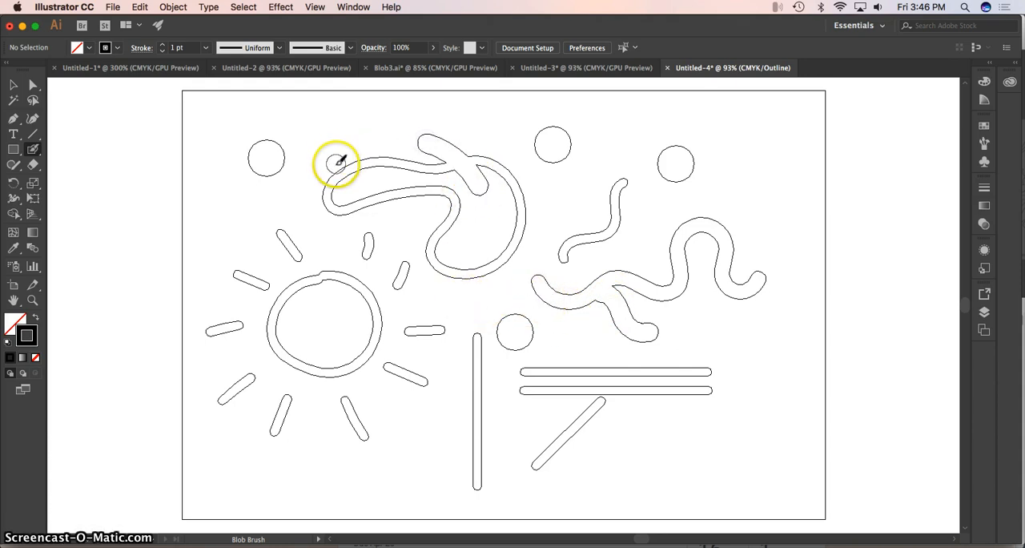
pyautogui.click(323, 274)
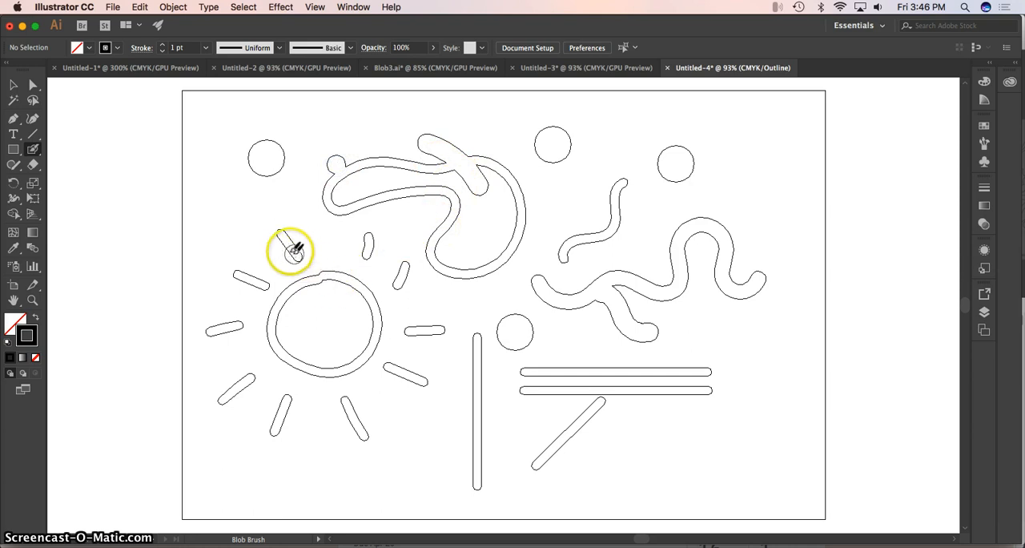
pyautogui.moveTo(284, 243); pyautogui.dragTo(295, 239)
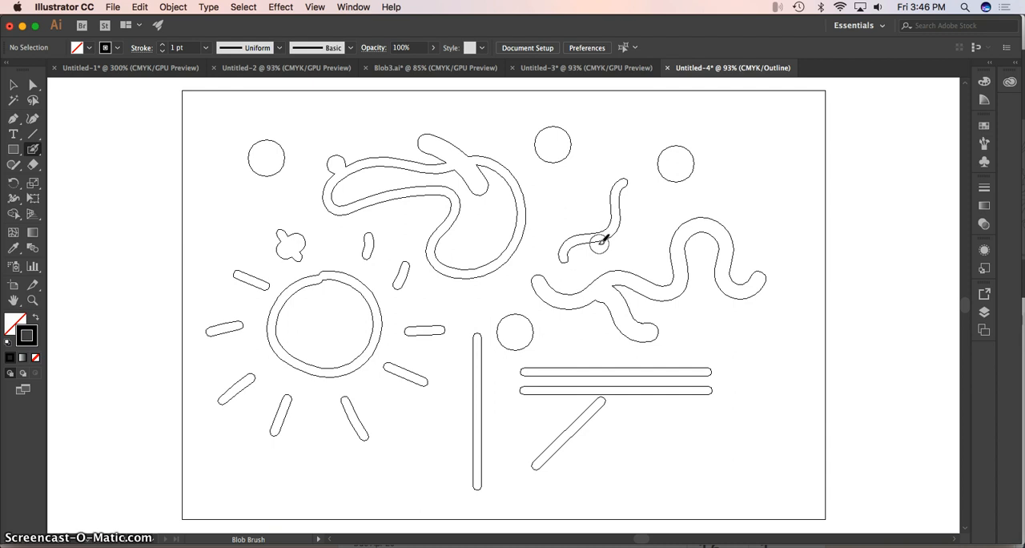
# In GPU Preview, erase slits through the lowest dot and the thick wavy line, and round holes in the upper middle dot and the branch junction.
pyautogui.click(33, 165)
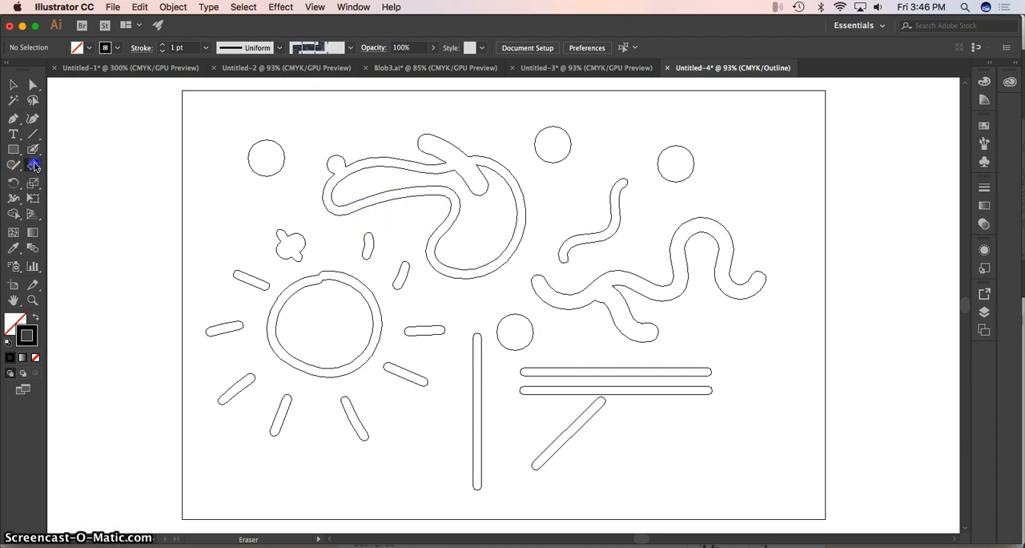
pyautogui.click(316, 8)
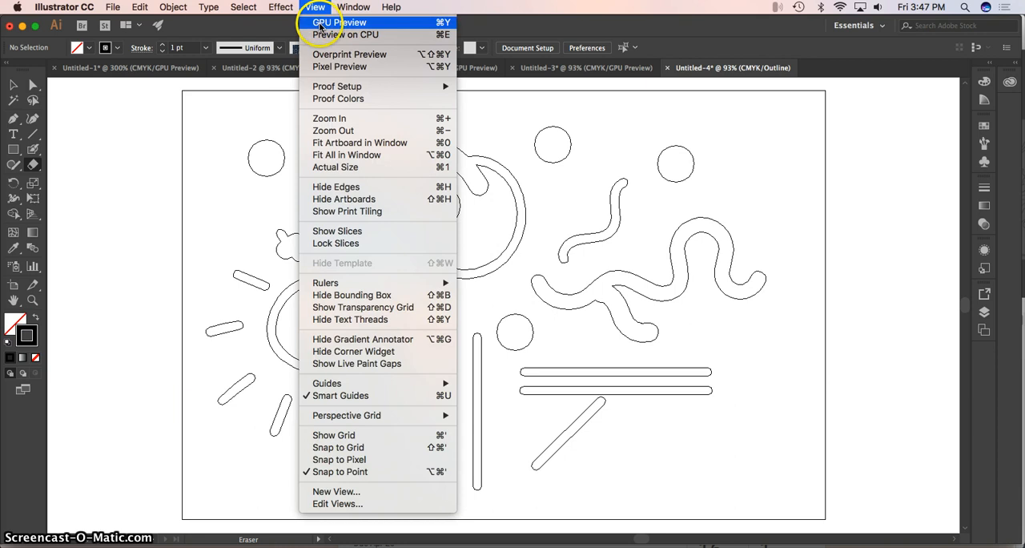
pyautogui.click(336, 22)
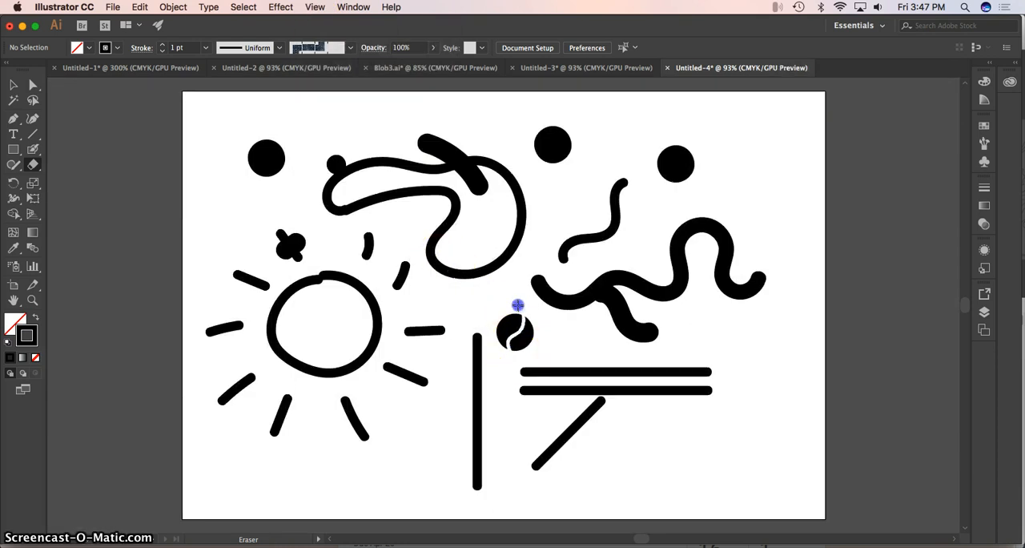
pyautogui.moveTo(517, 305); pyautogui.dragTo(519, 307)
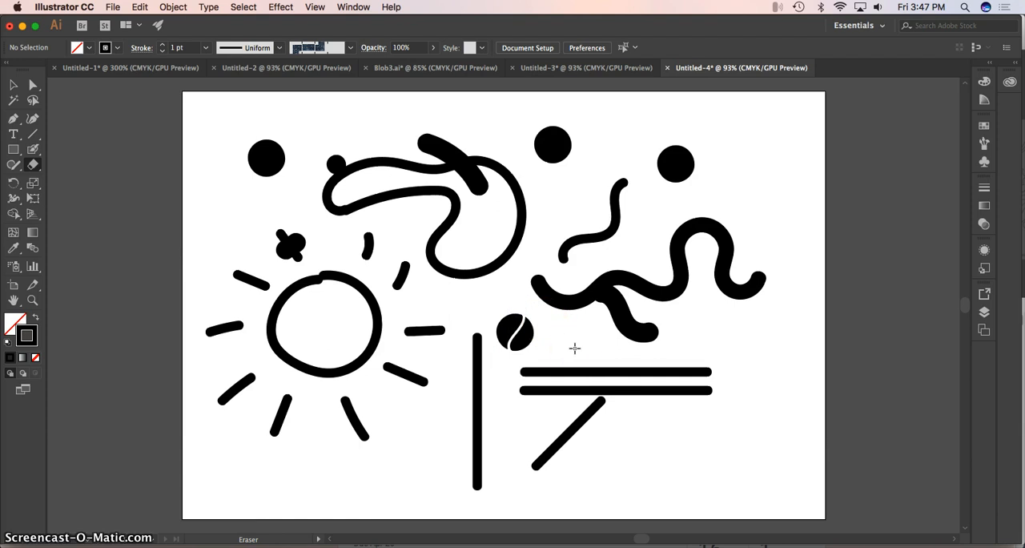
pyautogui.moveTo(581, 331)
pyautogui.mouseDown()
pyautogui.moveTo(563, 279)
pyautogui.moveTo(581, 336)
pyautogui.mouseUp()
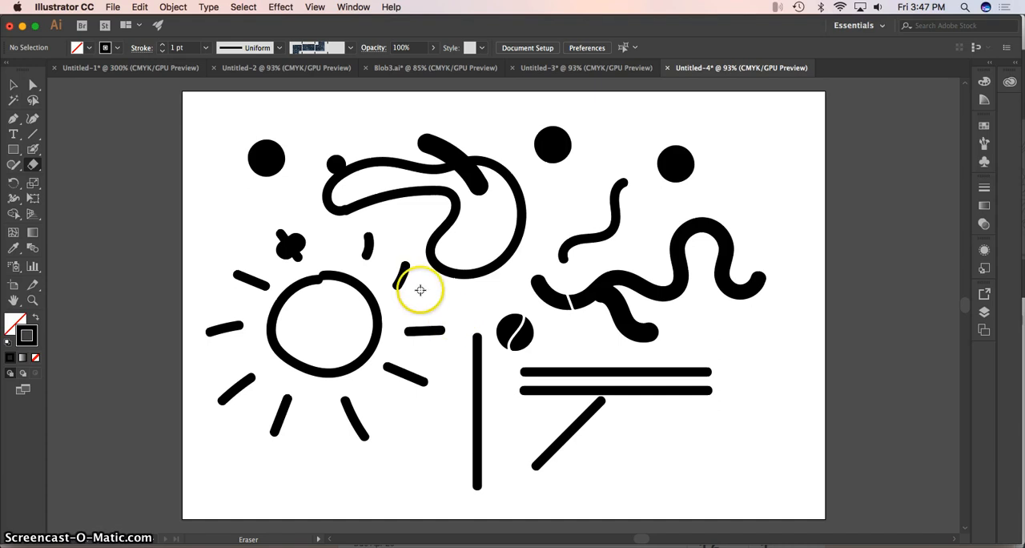
pyautogui.click(553, 145)
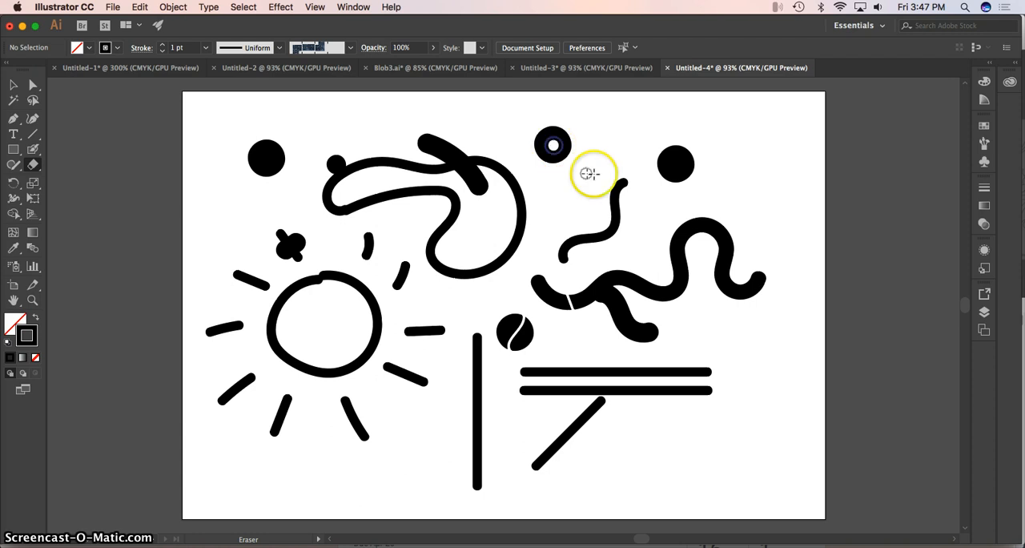
pyautogui.click(604, 290)
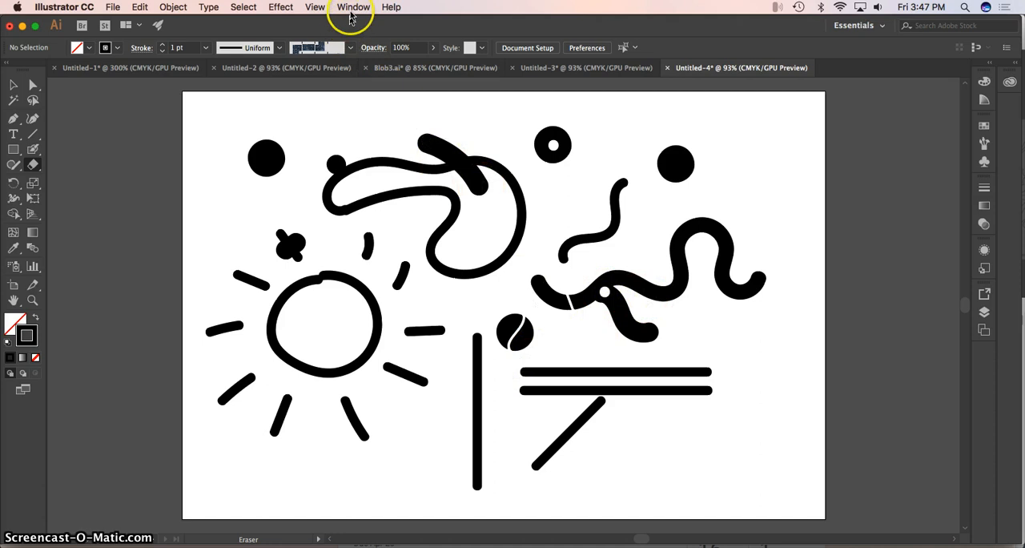
# In Outline view, erase two holes in the thick stroke crossing the curvy outline, and gaps in the outline's top edge and the sun's circle.
pyautogui.click(350, 12)
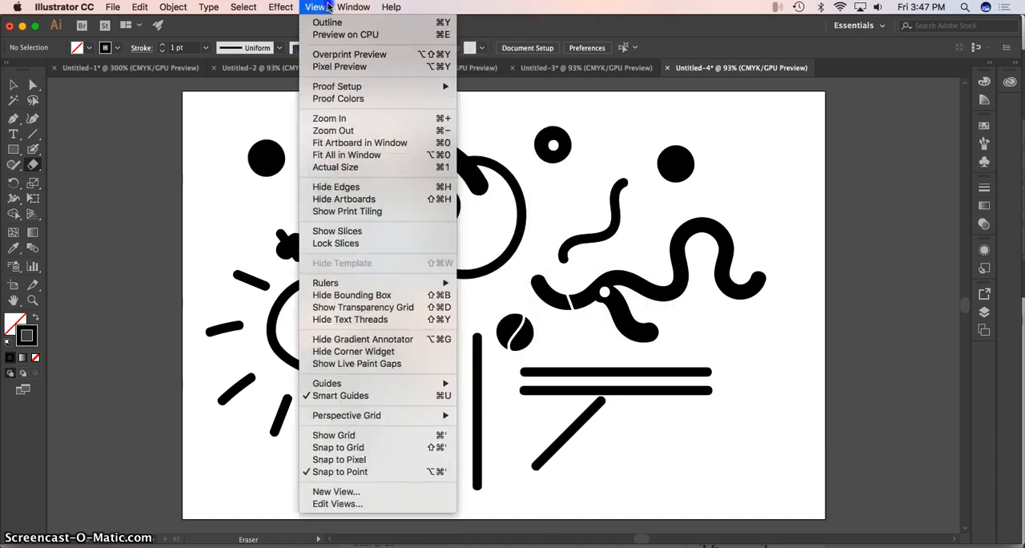
pyautogui.click(321, 21)
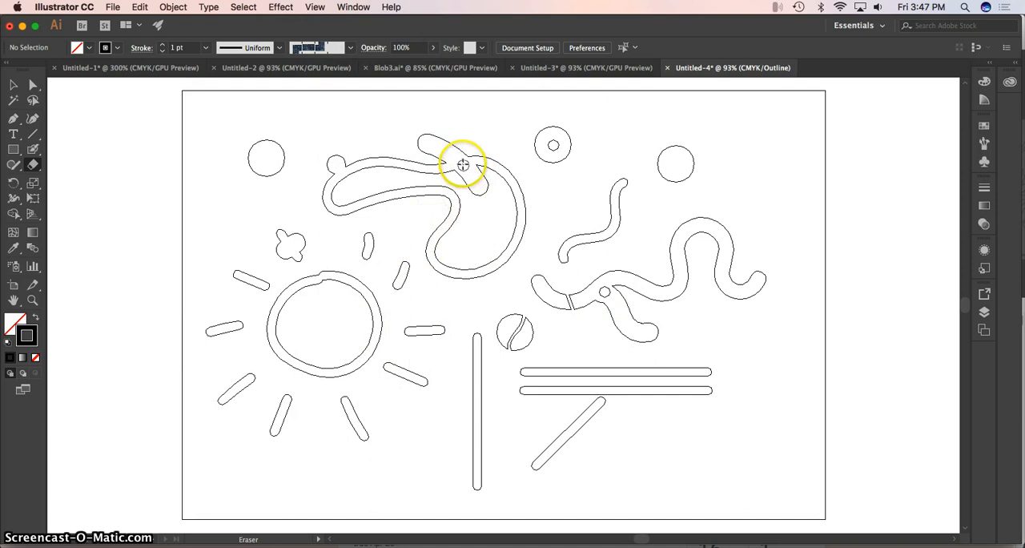
pyautogui.click(461, 163)
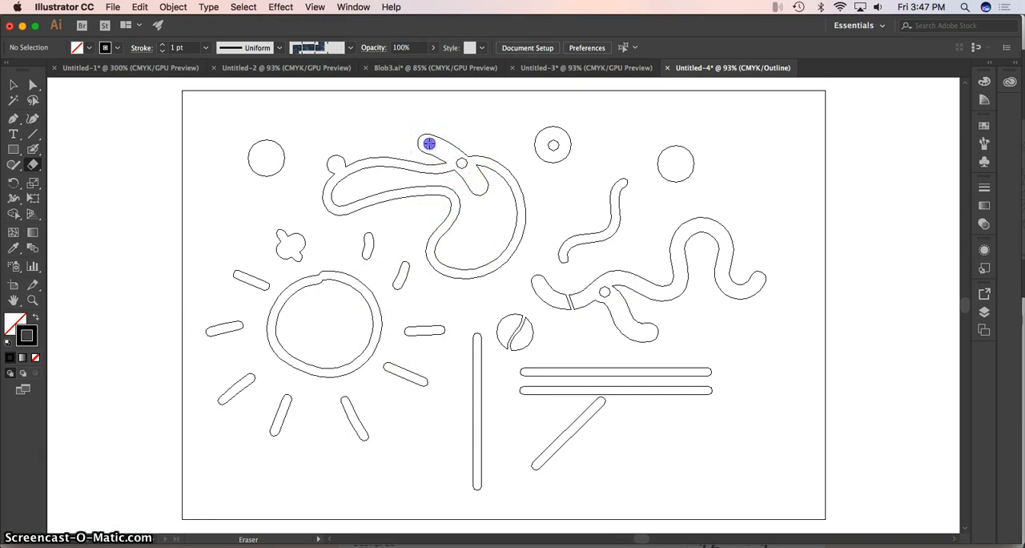
pyautogui.click(378, 167)
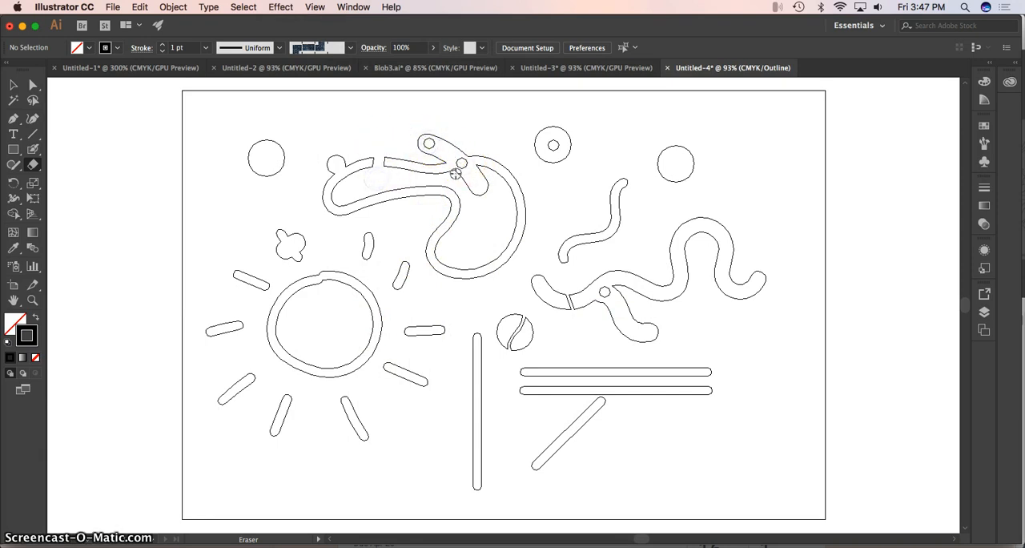
pyautogui.moveTo(404, 268)
pyautogui.mouseDown()
pyautogui.moveTo(352, 328)
pyautogui.moveTo(395, 321)
pyautogui.mouseUp()
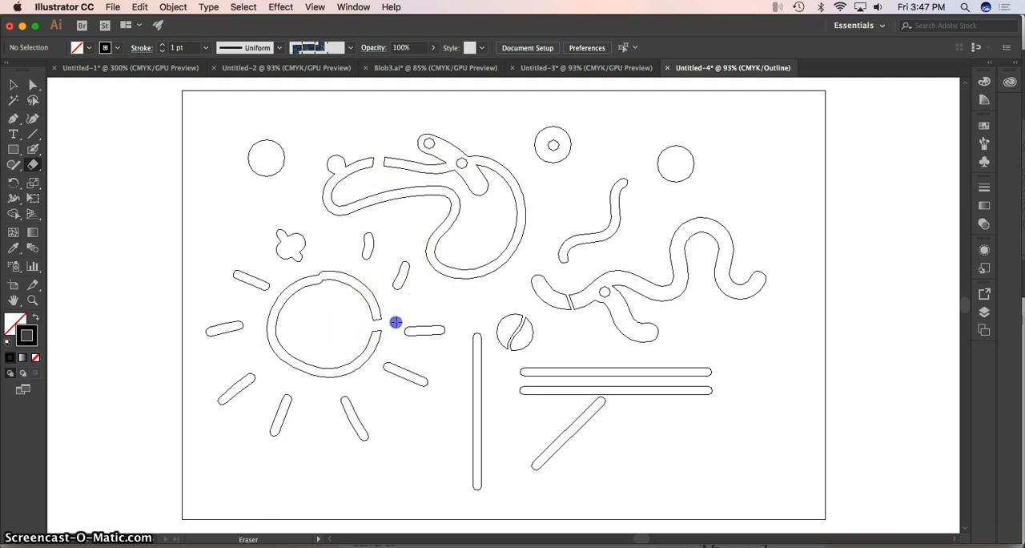
pyautogui.click(426, 298)
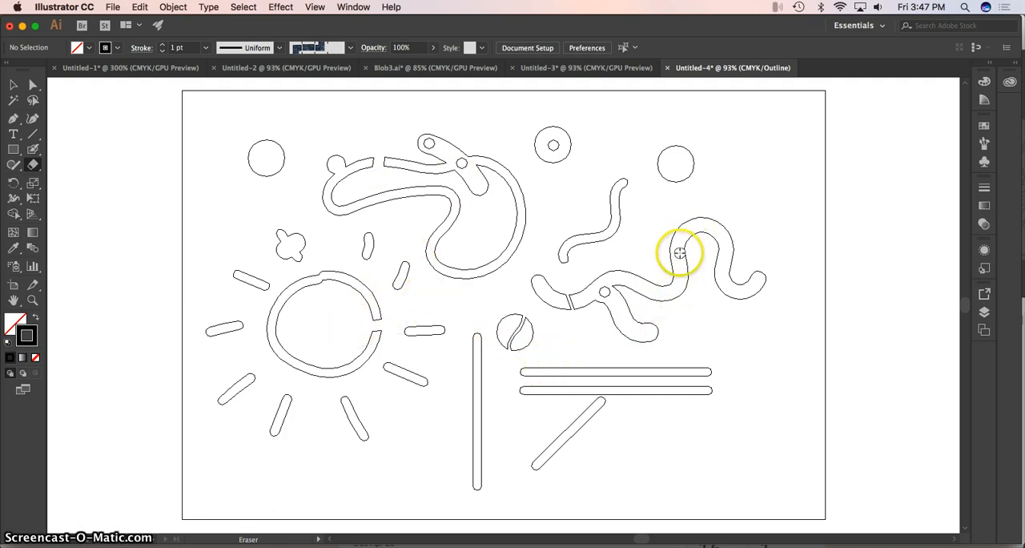
# Erase a bite from the lower-right side of the rightmost dot and run the Eraser along the outside of the thick wavy line's arch.
pyautogui.moveTo(678, 193); pyautogui.dragTo(689, 170)
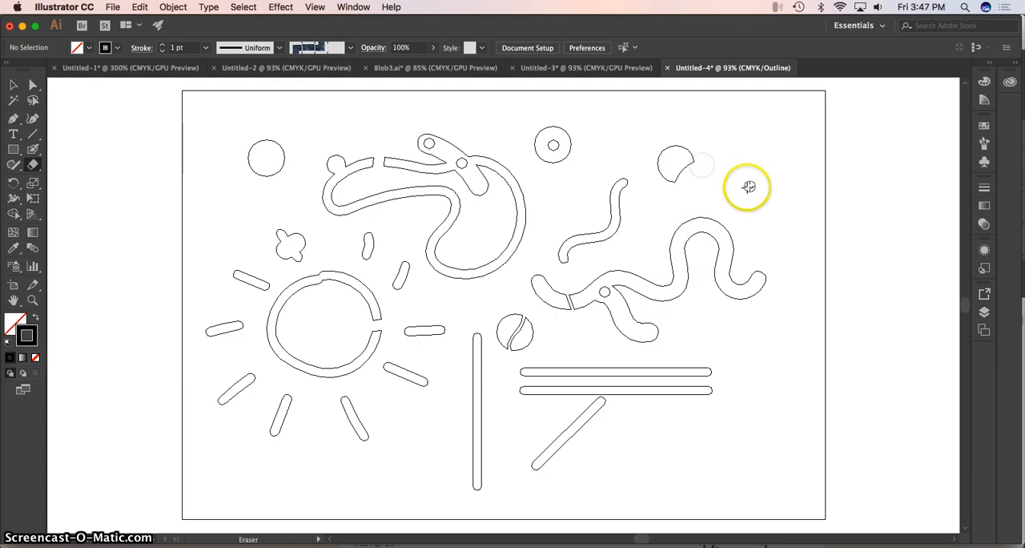
pyautogui.moveTo(666, 219); pyautogui.dragTo(711, 214)
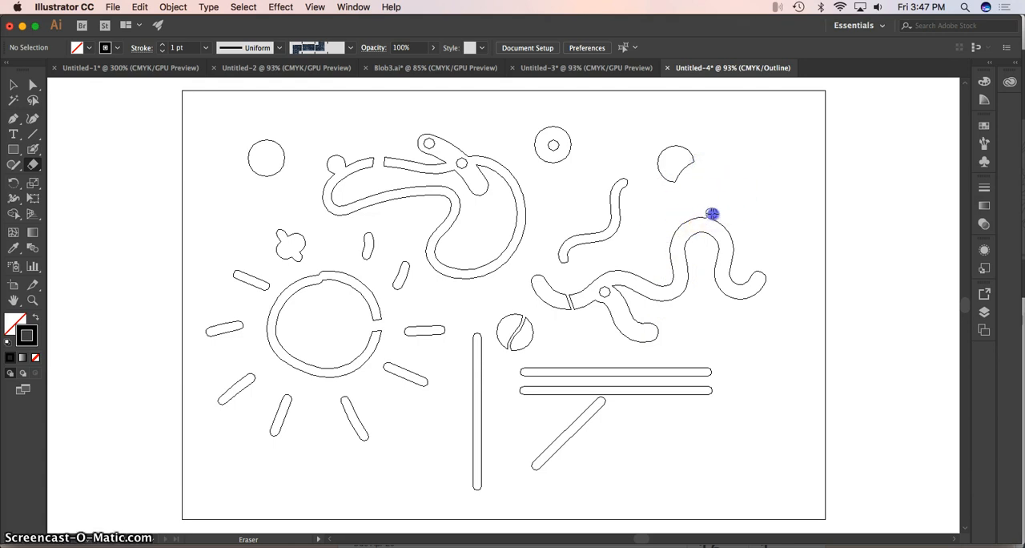
pyautogui.moveTo(737, 262); pyautogui.dragTo(741, 267)
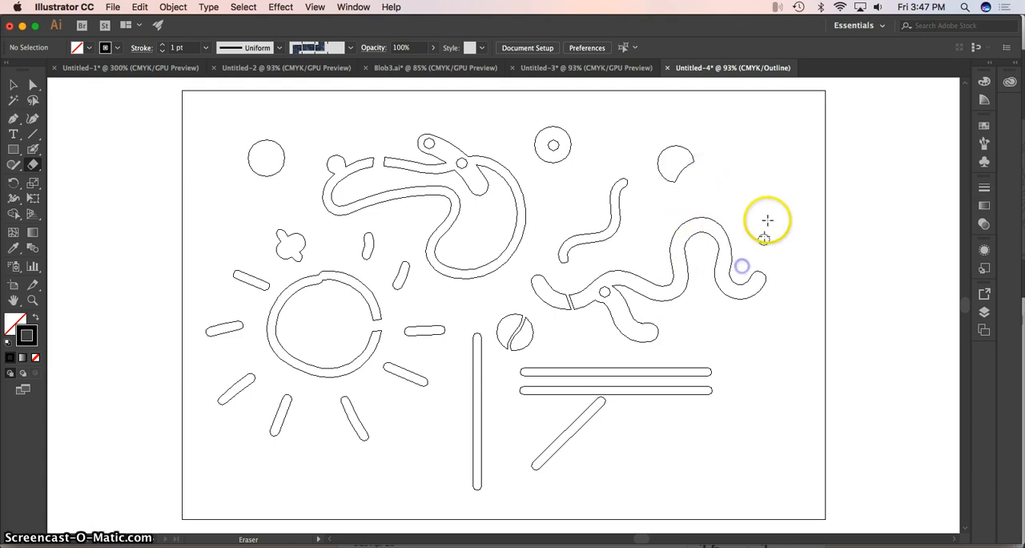
# Return to GPU Preview and thin the arch and right end of the thick wavy line by erasing along their edges.
pyautogui.click(313, 7)
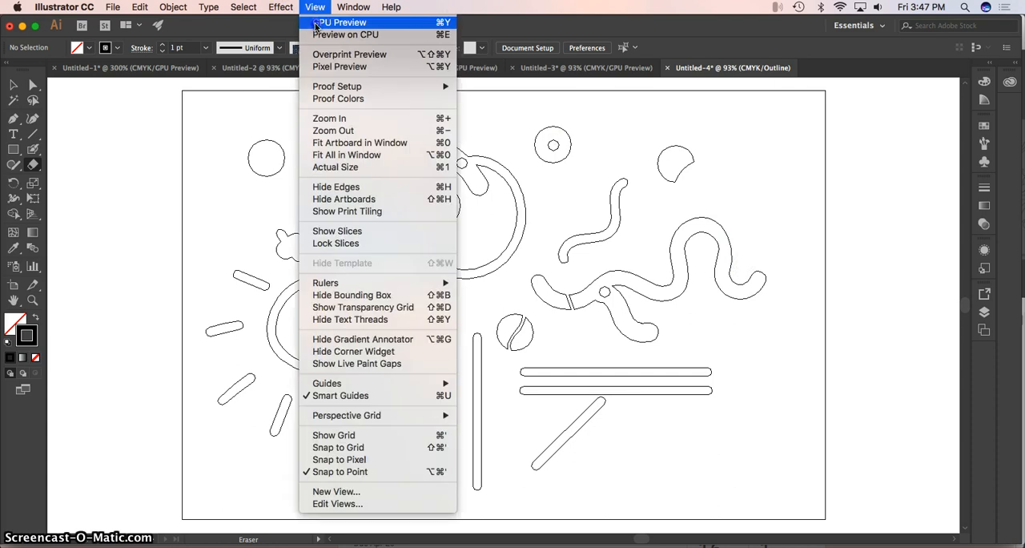
pyautogui.click(328, 16)
pyautogui.moveTo(689, 216); pyautogui.dragTo(702, 216)
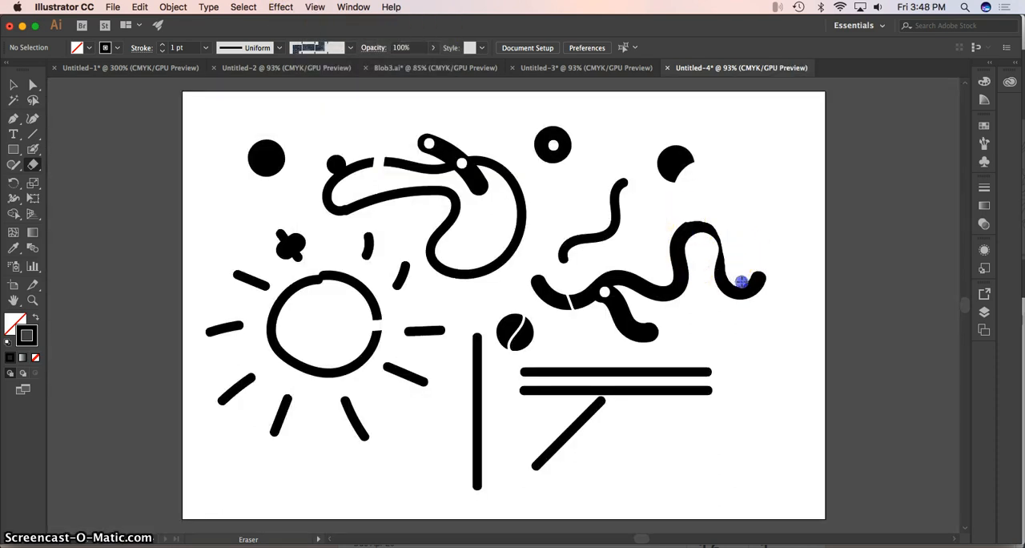
pyautogui.moveTo(751, 253); pyautogui.dragTo(753, 243)
pyautogui.moveTo(657, 238); pyautogui.dragTo(661, 237)
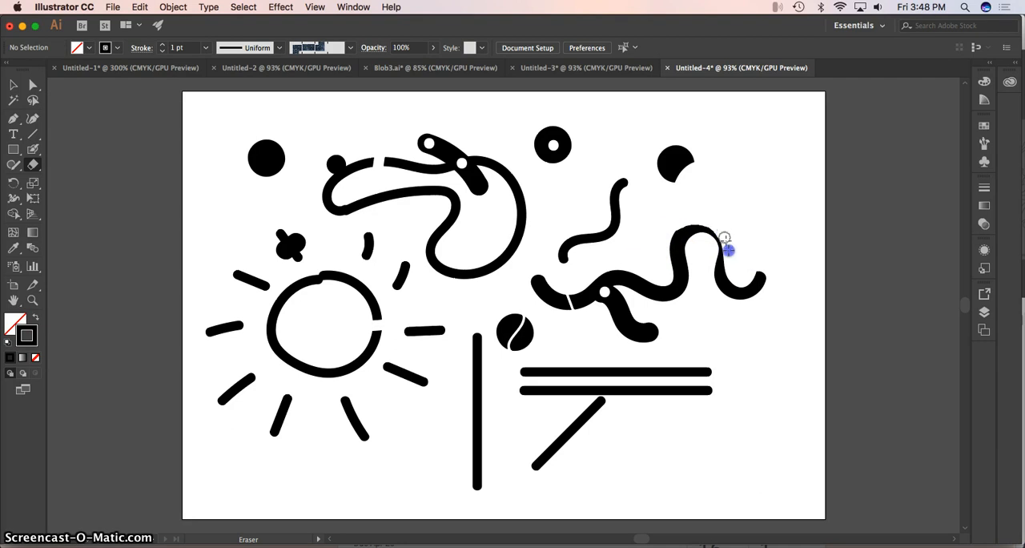
pyautogui.moveTo(726, 249); pyautogui.dragTo(728, 251)
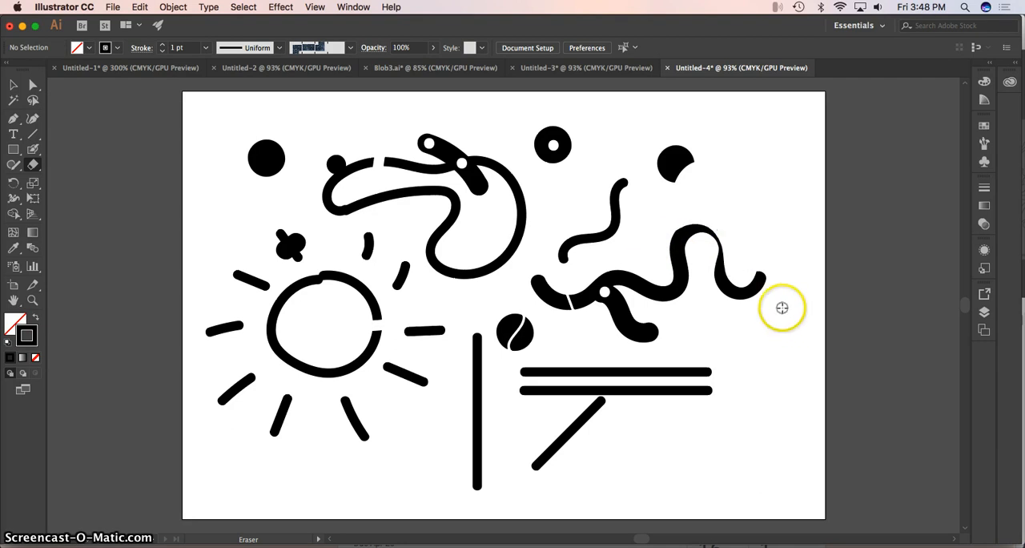
# Smooth the bump at the lower-left end of the curvy outline by erasing along both sides of the stroke.
pyautogui.click(32, 299)
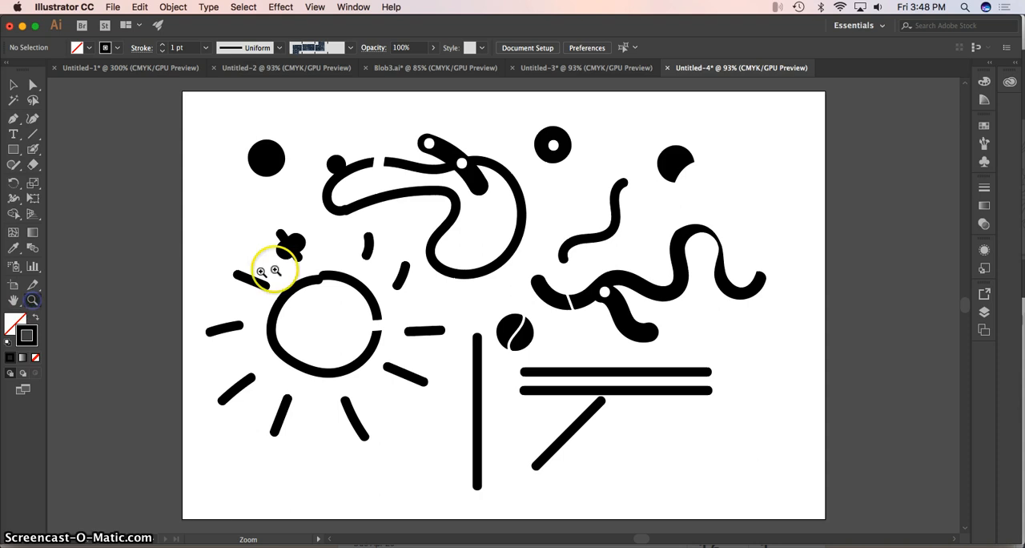
pyautogui.click(440, 224)
pyautogui.click(457, 217)
pyautogui.click(489, 269)
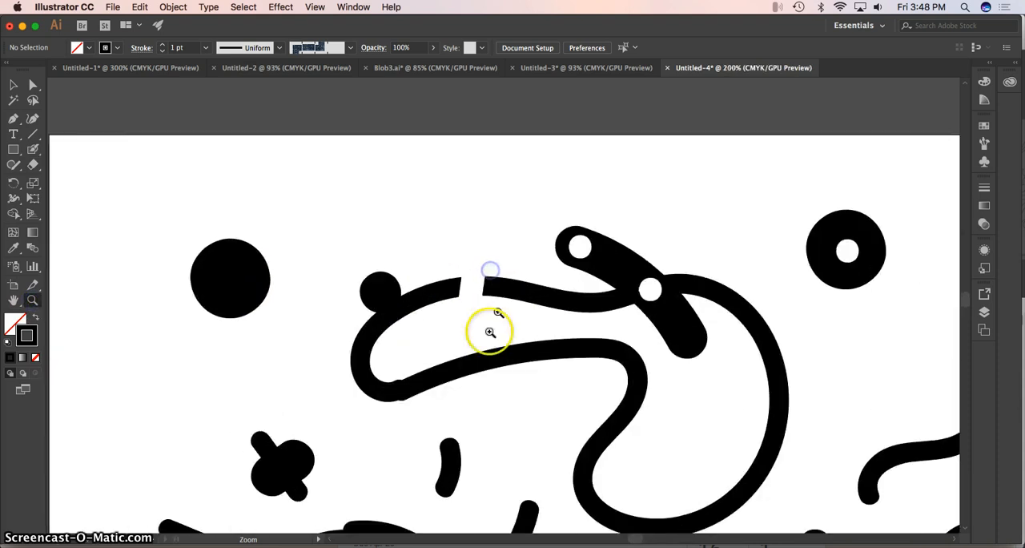
pyautogui.click(33, 164)
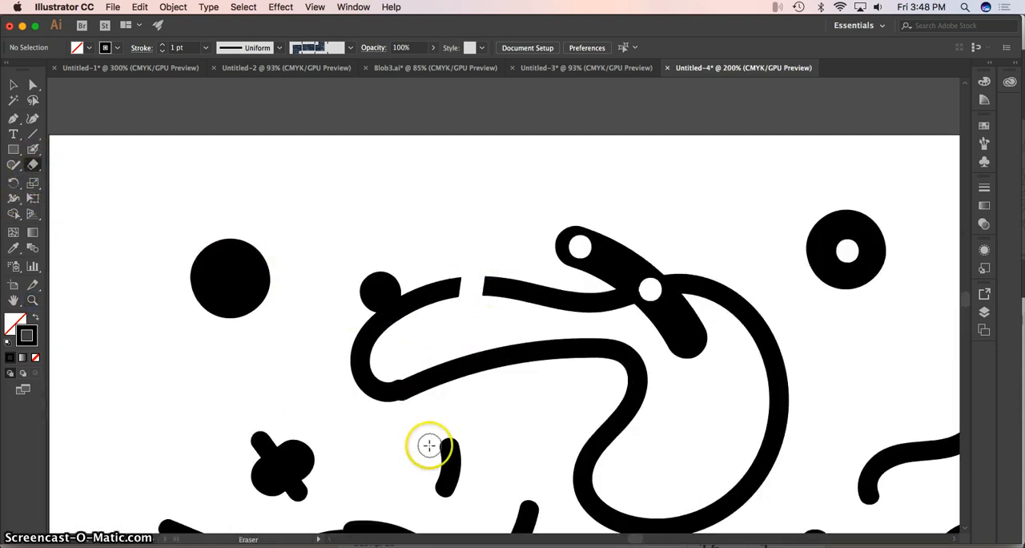
pyautogui.moveTo(429, 446)
pyautogui.mouseDown()
pyautogui.moveTo(389, 419)
pyautogui.moveTo(408, 411)
pyautogui.mouseUp()
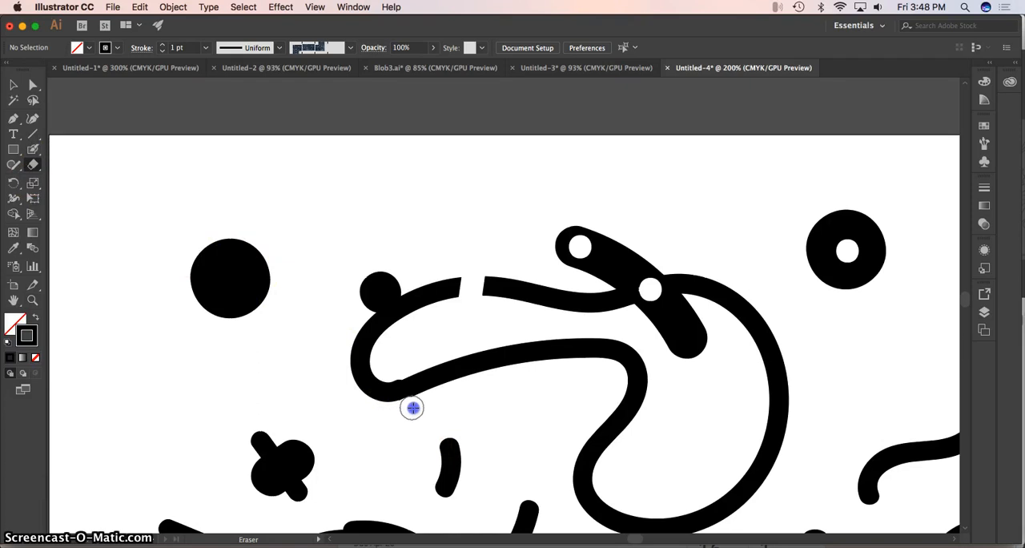
pyautogui.moveTo(386, 368); pyautogui.dragTo(405, 362)
pyautogui.moveTo(390, 417); pyautogui.dragTo(405, 407)
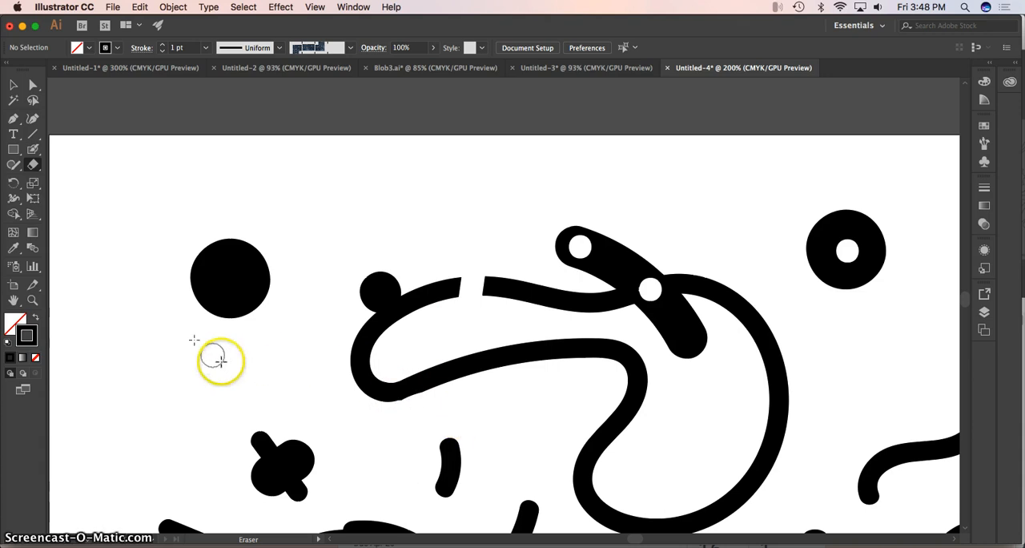
# Paint single dots and a row of three above the curvy outline with the Blob Brush, and undo them all.
pyautogui.click(33, 149)
pyautogui.click(309, 208)
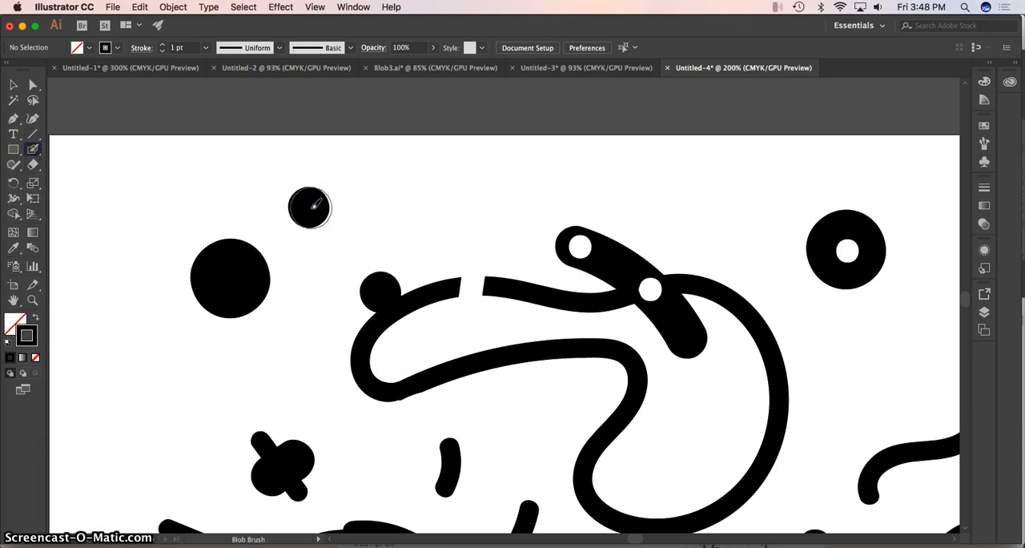
pyautogui.press('super+z')
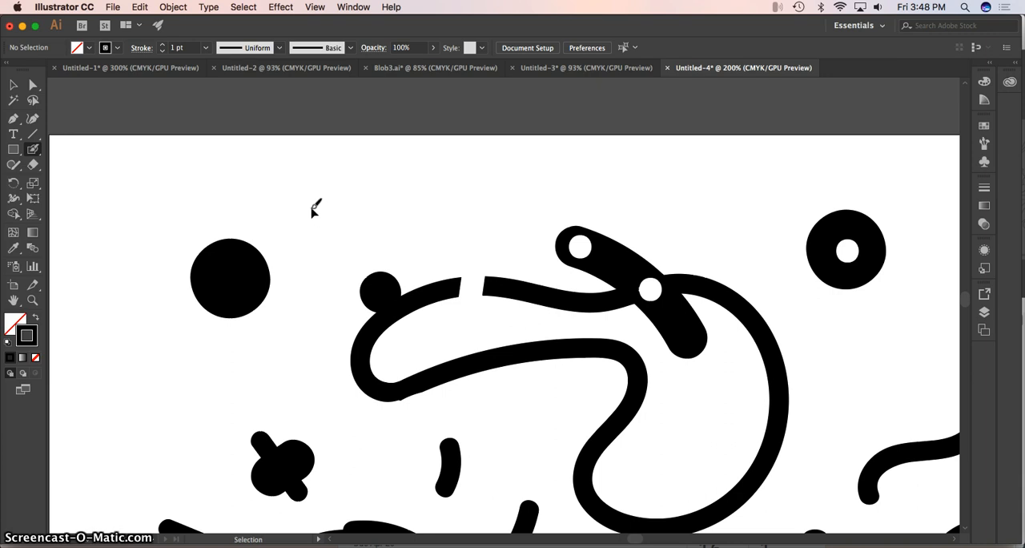
pyautogui.click(318, 202)
pyautogui.click(402, 191)
pyautogui.click(486, 185)
pyautogui.press('super+z')
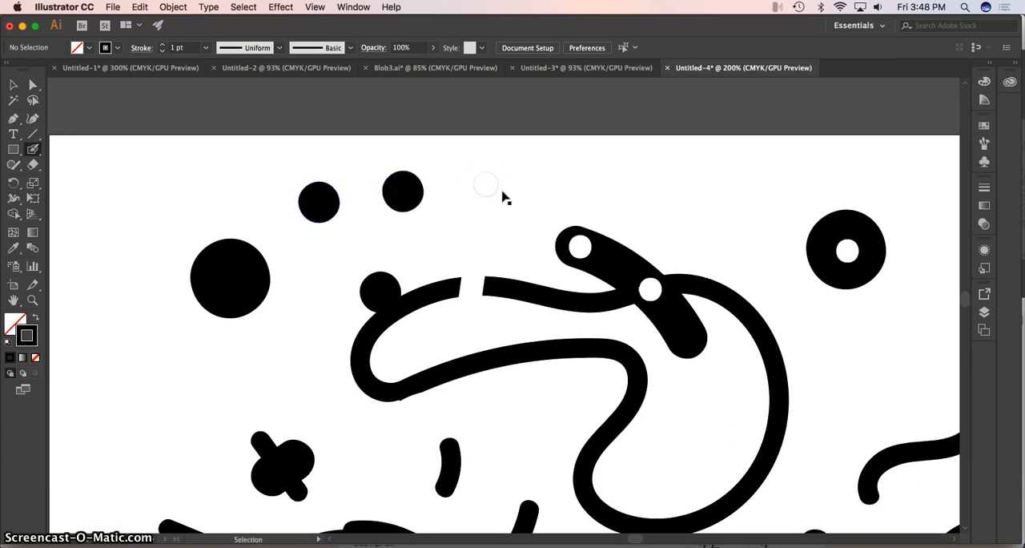
pyautogui.press('super+z')
pyautogui.press('super+z')
# Paint three more dots above the curvy outline, working from right to left, and undo them one by one.
pyautogui.click(506, 188)
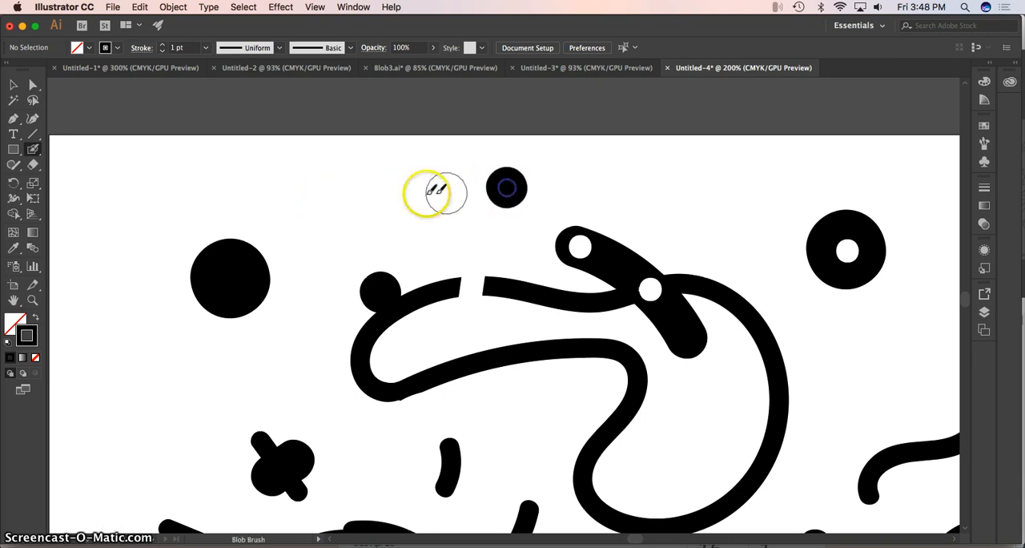
pyautogui.click(410, 194)
pyautogui.click(334, 200)
pyautogui.press('super+z')
pyautogui.press('super+z')
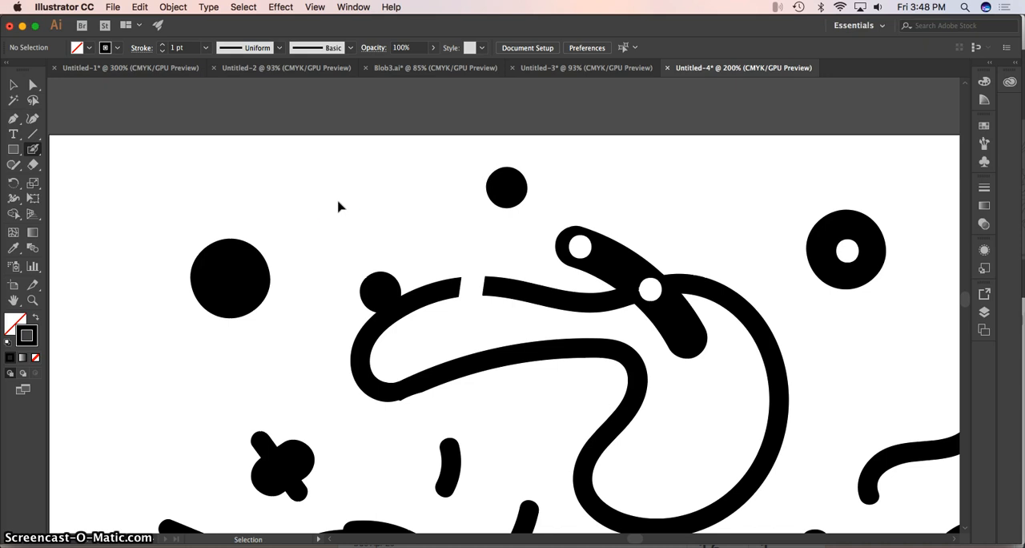
pyautogui.press('super+z')
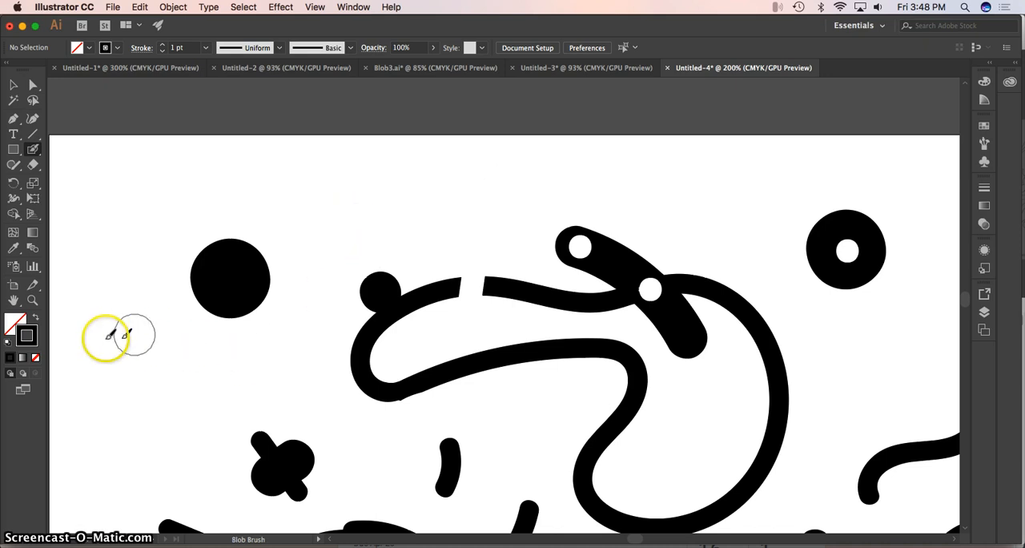
# Show the rulers and place a horizontal guide at about Y 0.58 in and a vertical guide at about X 6.78 in.
pyautogui.click(33, 299)
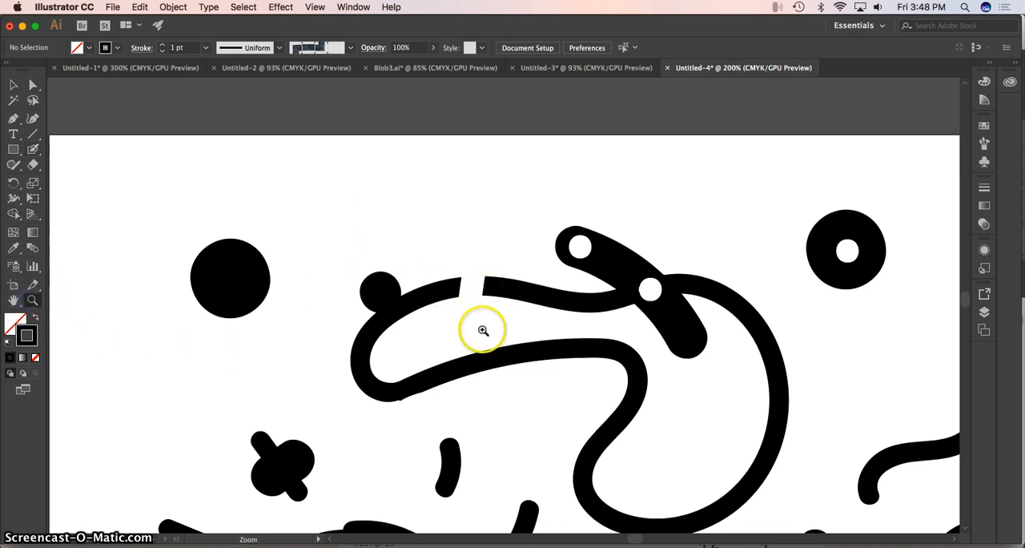
pyautogui.keyDown('alt'); pyautogui.click(515, 413); pyautogui.keyUp('alt')
pyautogui.keyDown('alt'); pyautogui.click(563, 417); pyautogui.keyUp('alt')
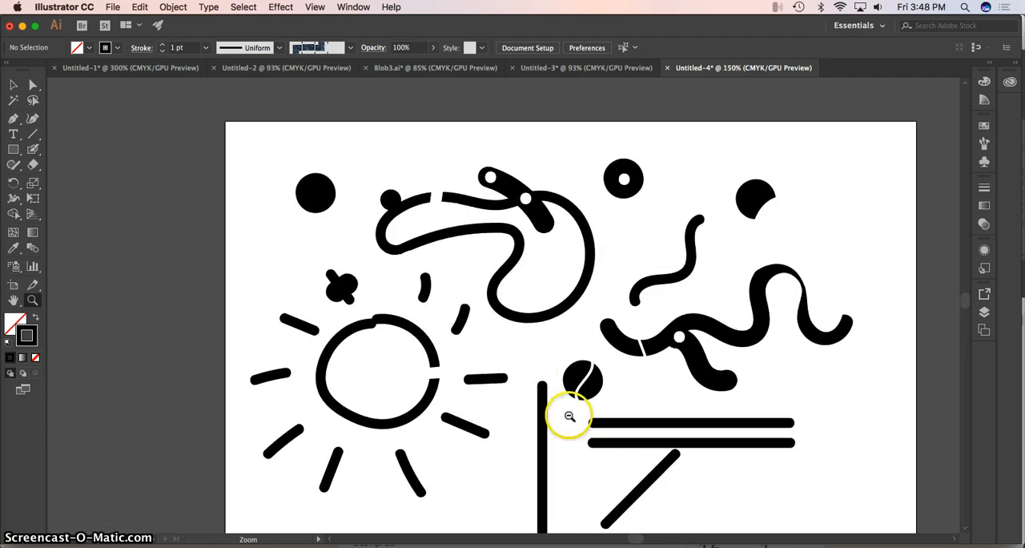
pyautogui.keyDown('alt'); pyautogui.click(592, 412); pyautogui.keyUp('alt')
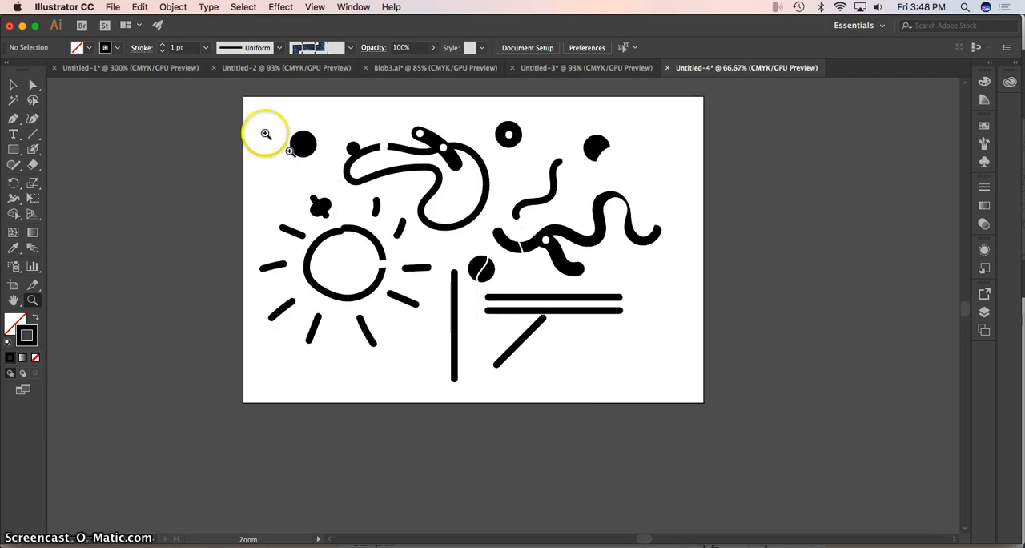
pyautogui.moveTo(226, 92); pyautogui.dragTo(270, 201)
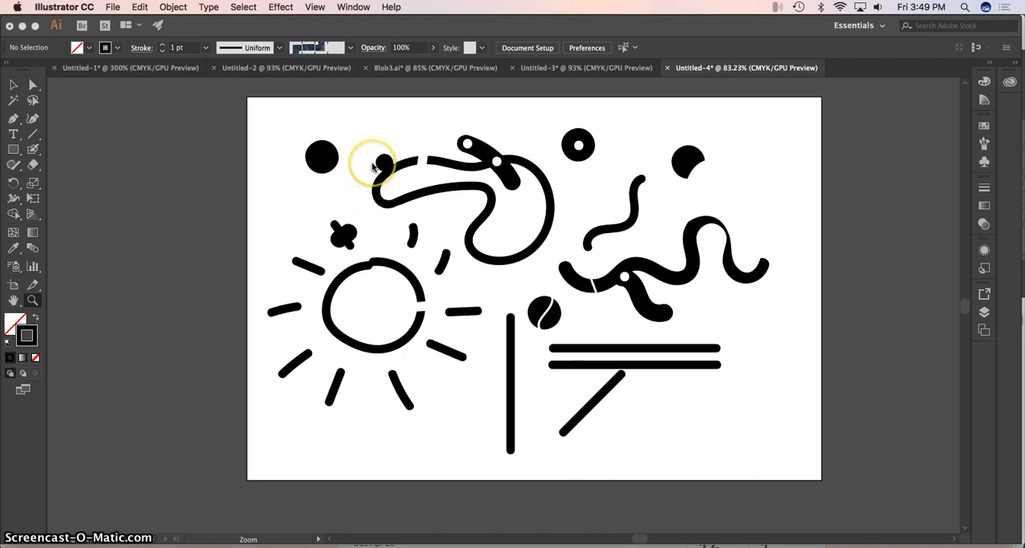
pyautogui.click(317, 8)
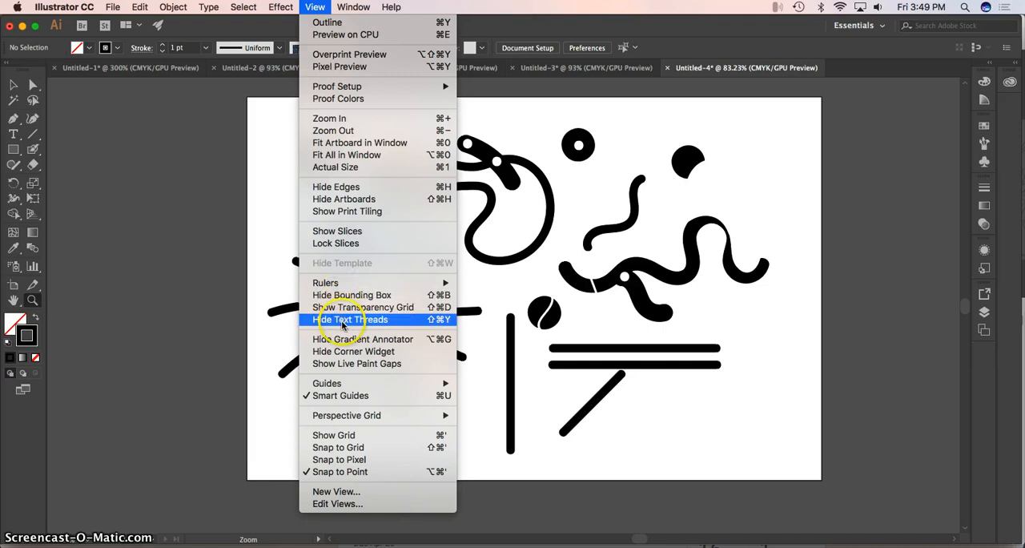
pyautogui.moveTo(417, 282)
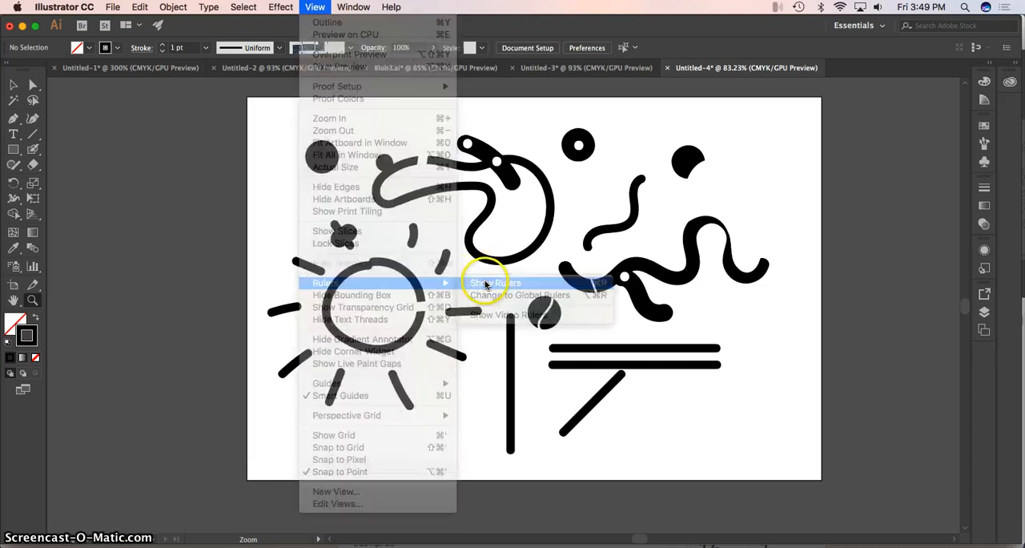
pyautogui.click(484, 284)
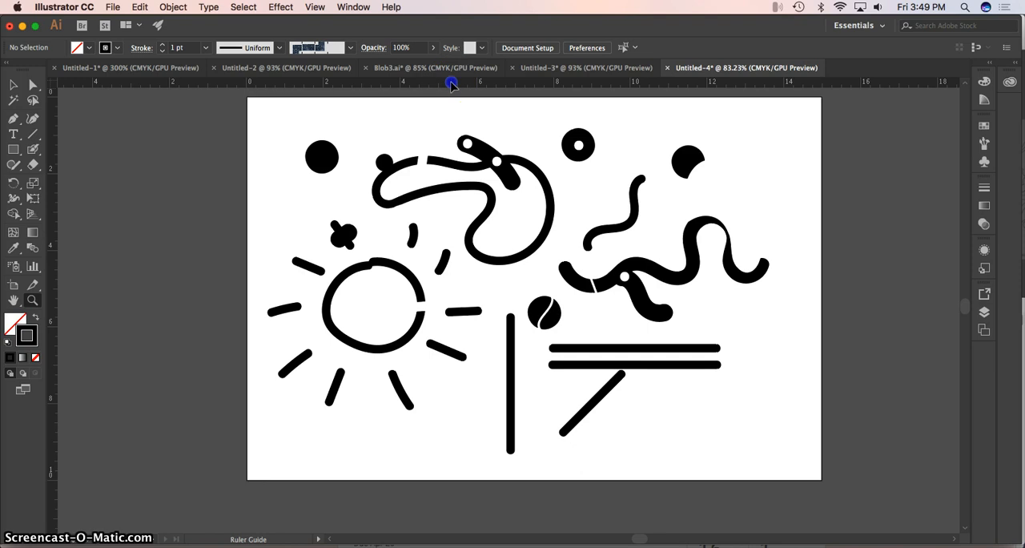
pyautogui.moveTo(449, 96); pyautogui.dragTo(456, 119)
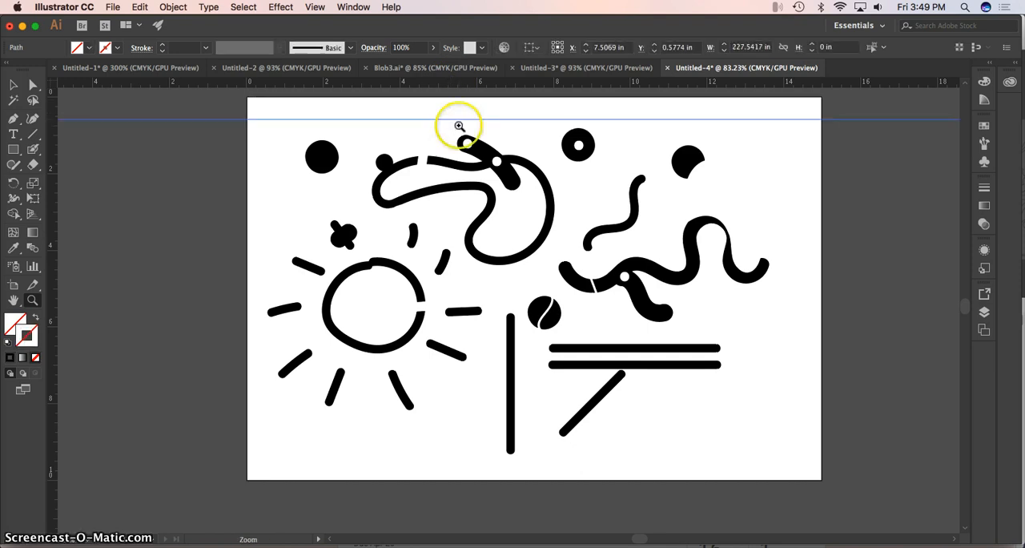
pyautogui.moveTo(253, 325); pyautogui.dragTo(506, 316)
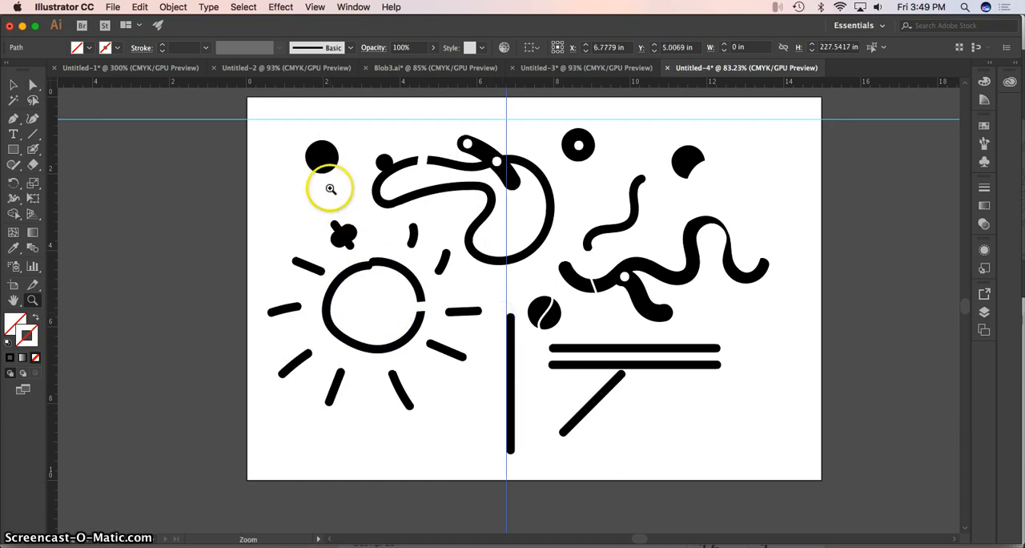
# Show the grid over the document.
pyautogui.click(315, 7)
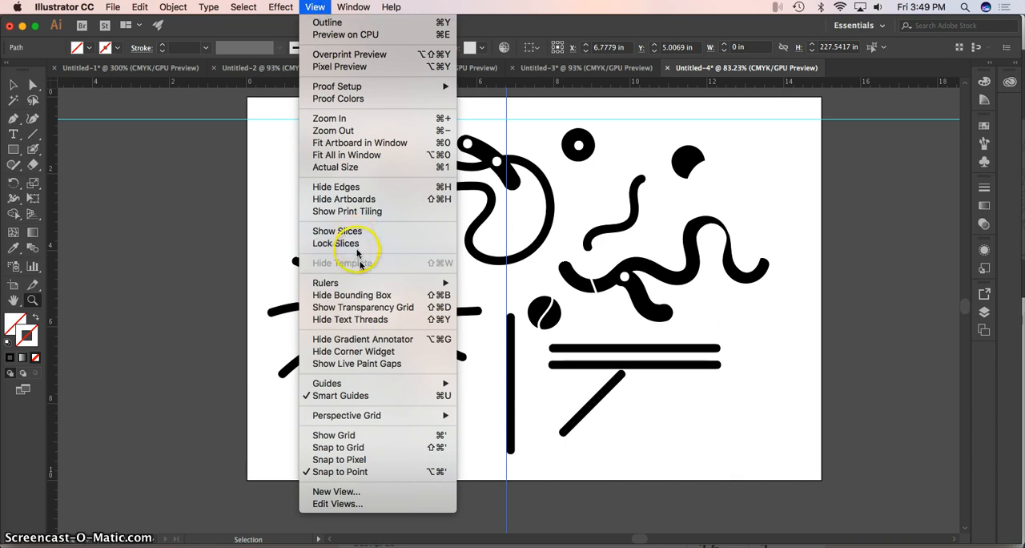
pyautogui.click(356, 438)
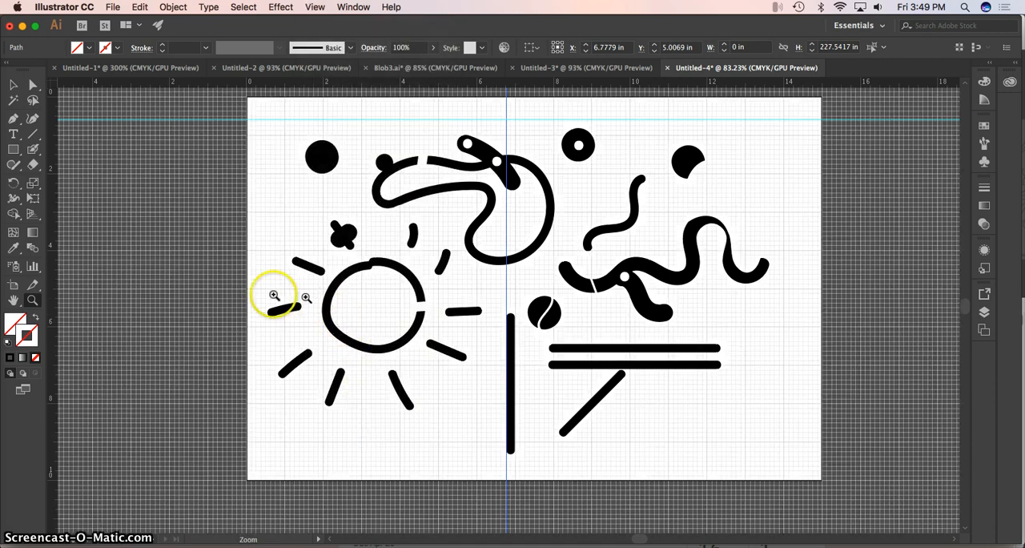
pyautogui.click(480, 292)
pyautogui.click(593, 304)
pyautogui.click(542, 297)
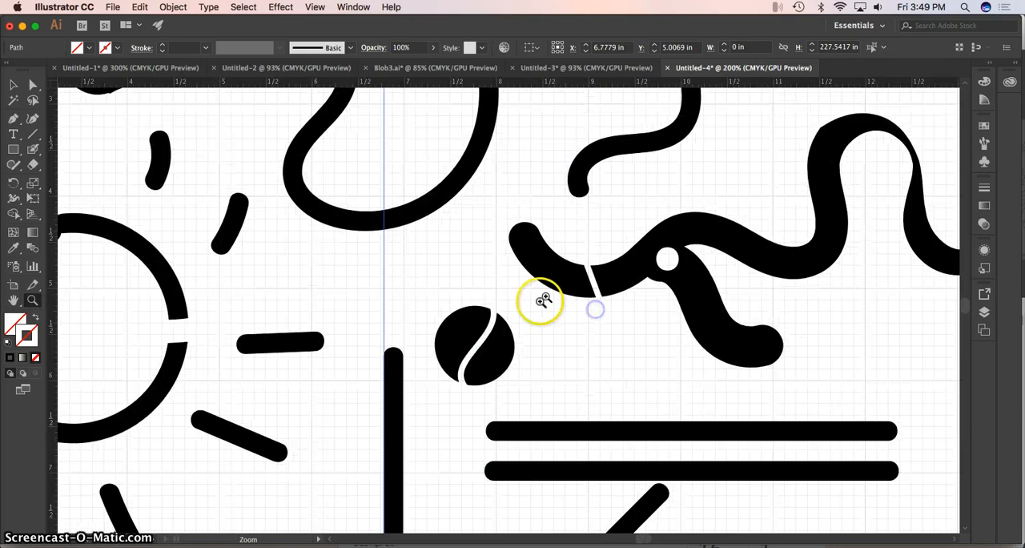
pyautogui.click(585, 392)
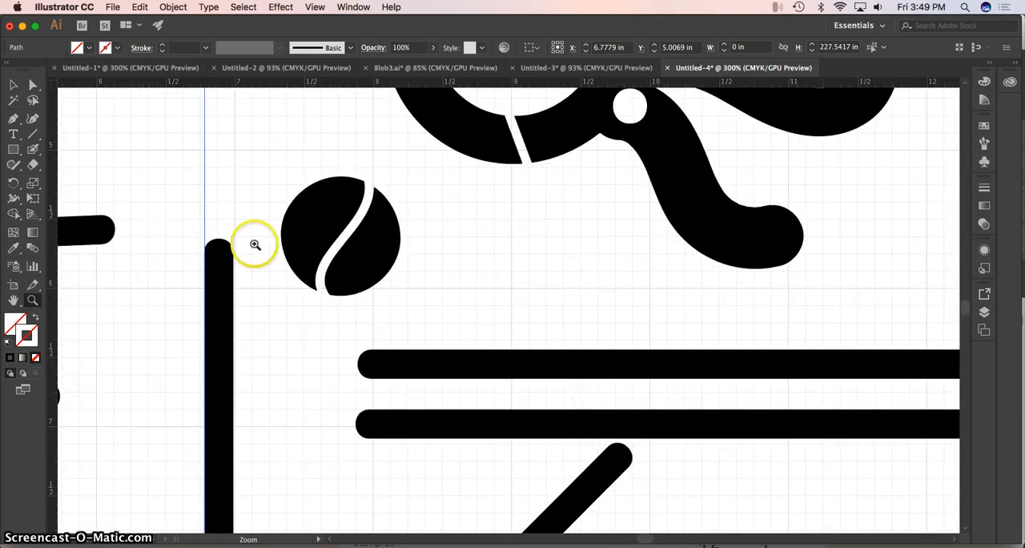
# Paint a thick horizontal Blob Brush bar about 1.1 in long between the split dot and the thick wavy line's branch.
pyautogui.click(33, 133)
pyautogui.click(33, 149)
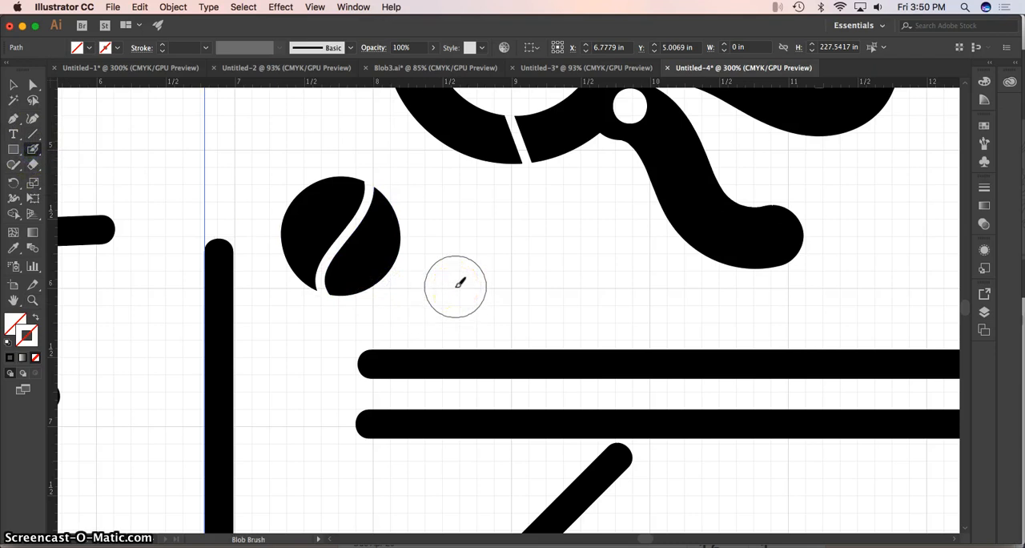
pyautogui.click(544, 254)
pyautogui.moveTo(542, 255); pyautogui.dragTo(610, 254)
pyautogui.press('super+z')
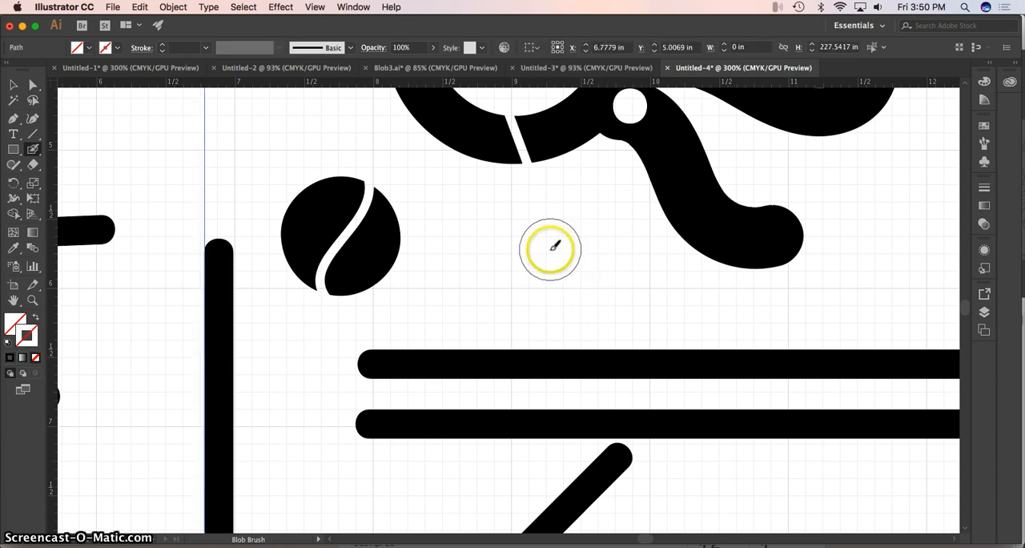
pyautogui.click(545, 256)
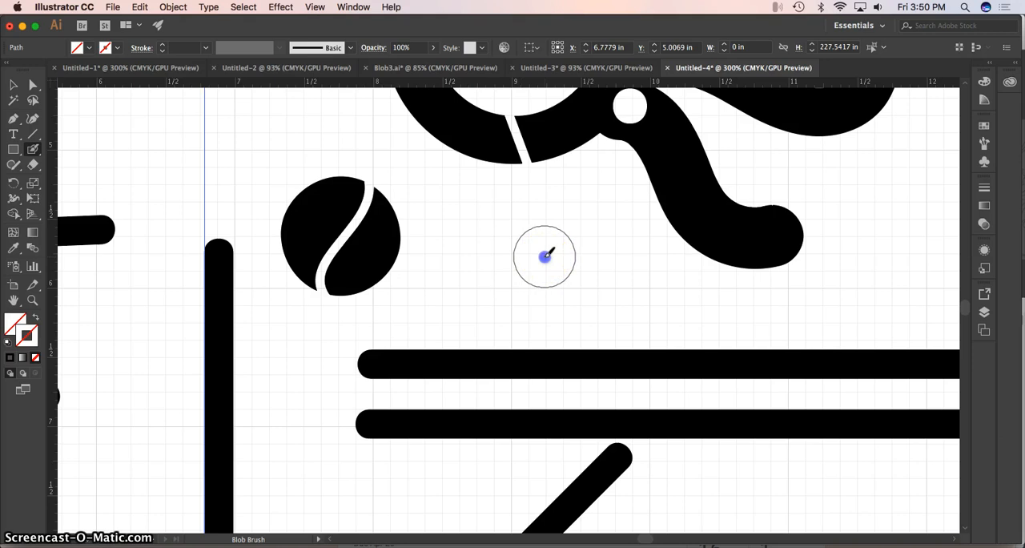
pyautogui.moveTo(545, 256); pyautogui.dragTo(634, 253)
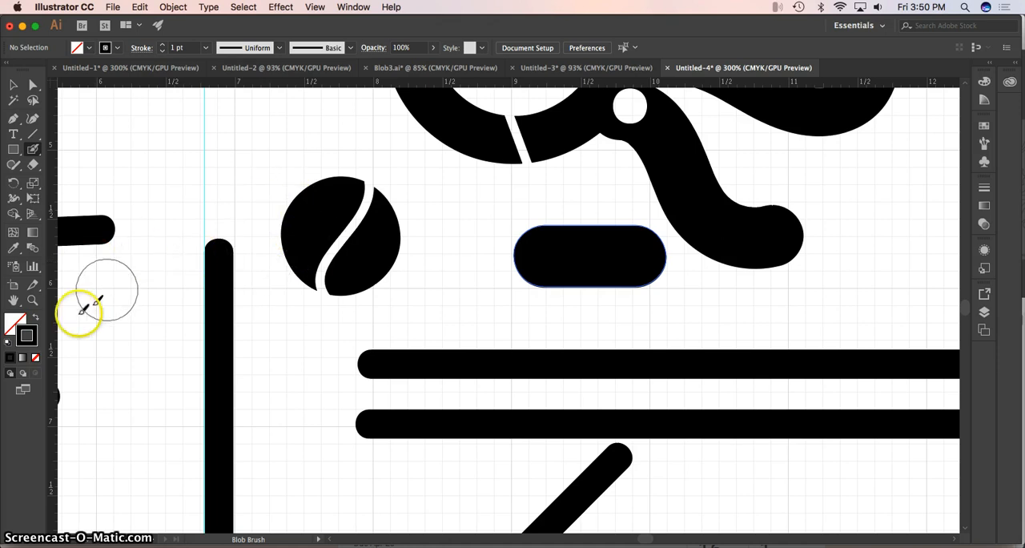
# Bring the whole artboard back into view and hide the grid.
pyautogui.click(33, 300)
pyautogui.keyDown('alt'); pyautogui.click(532, 293); pyautogui.keyUp('alt')
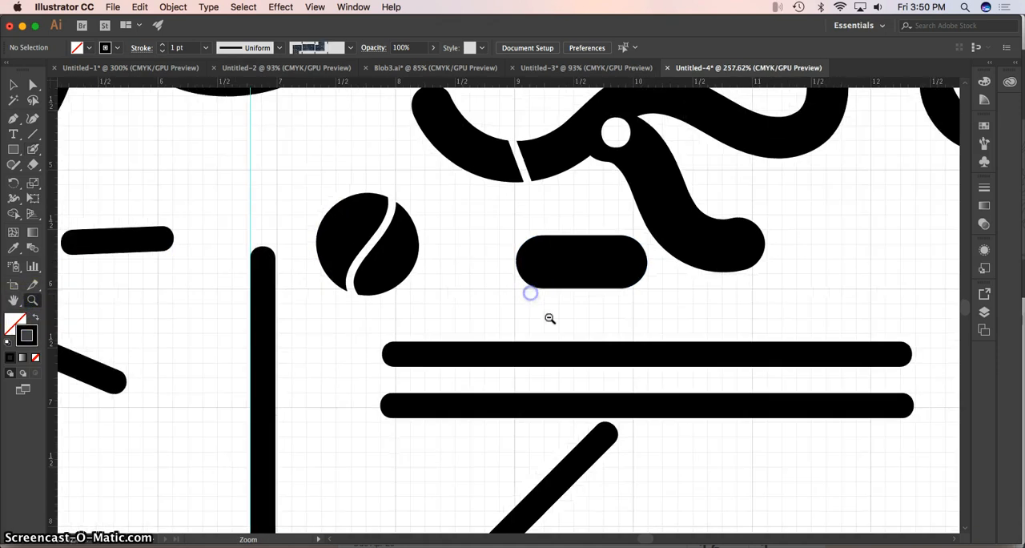
pyautogui.keyDown('alt'); pyautogui.click(533, 326); pyautogui.keyUp('alt')
pyautogui.keyDown('alt'); pyautogui.click(549, 297); pyautogui.keyUp('alt')
pyautogui.keyDown('alt'); pyautogui.click(411, 244); pyautogui.keyUp('alt')
pyautogui.keyDown('alt'); pyautogui.click(417, 246); pyautogui.keyUp('alt')
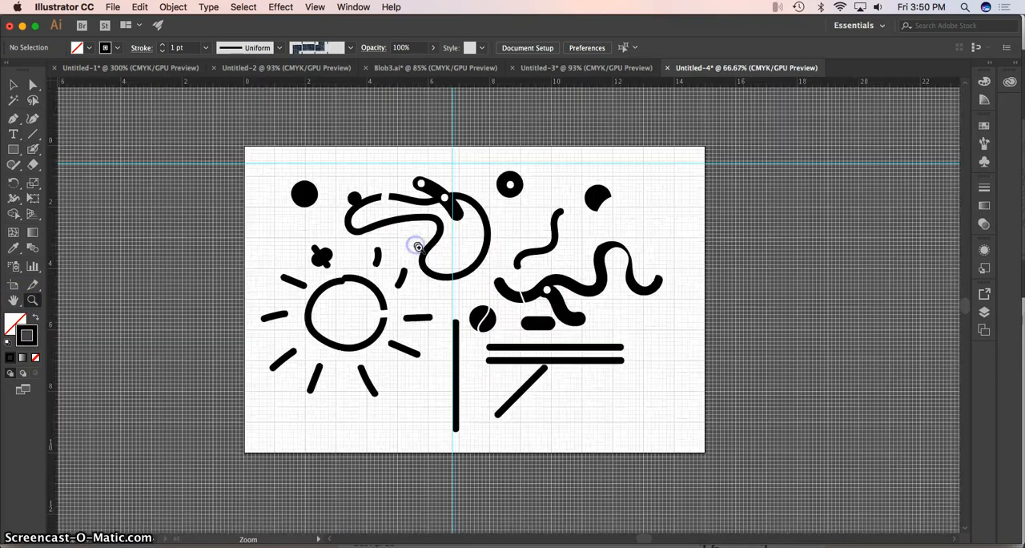
pyautogui.click(313, 8)
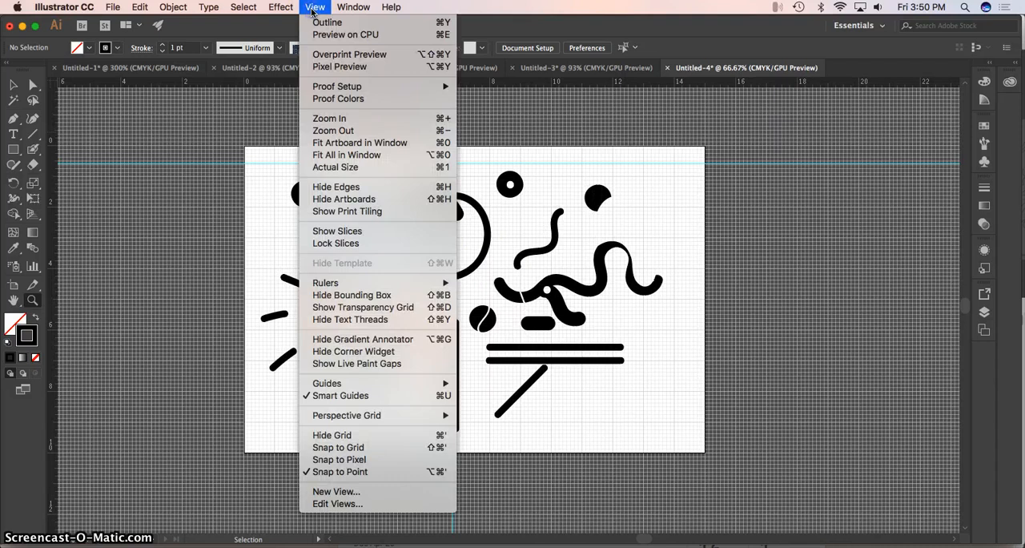
pyautogui.click(347, 437)
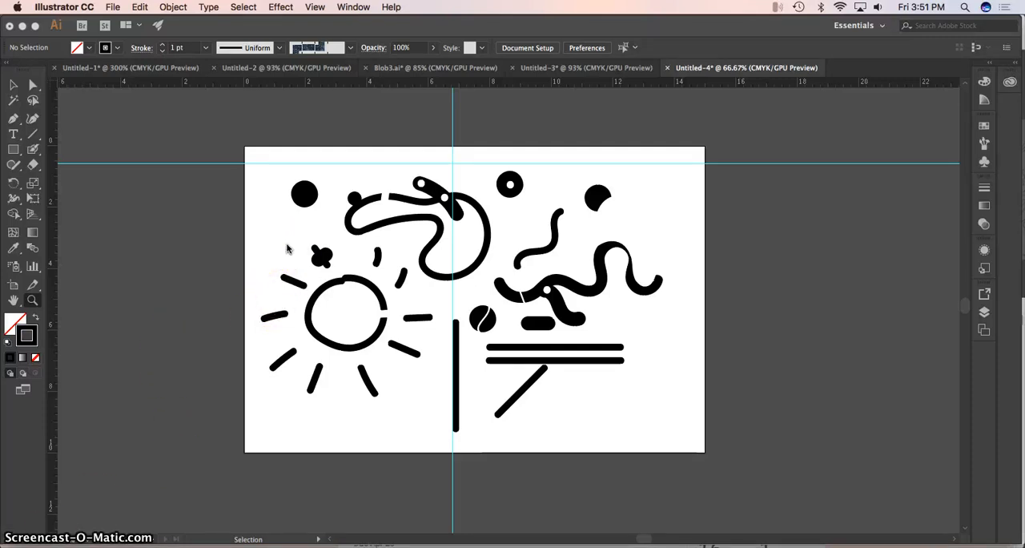
# Create a new 15 × 10 inch landscape document in CMYK colour and bring up its layer list.
pyautogui.click(286, 252)
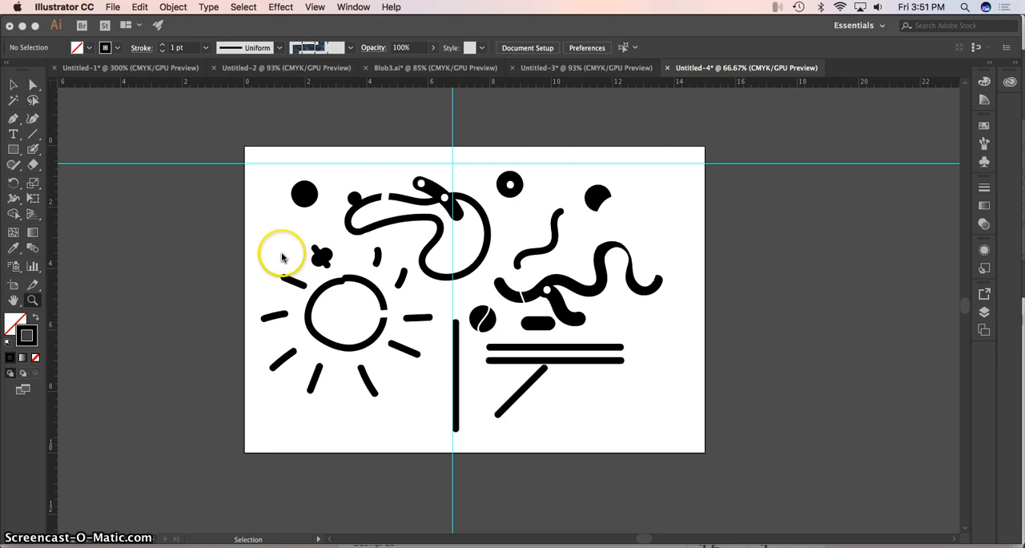
pyautogui.click(112, 8)
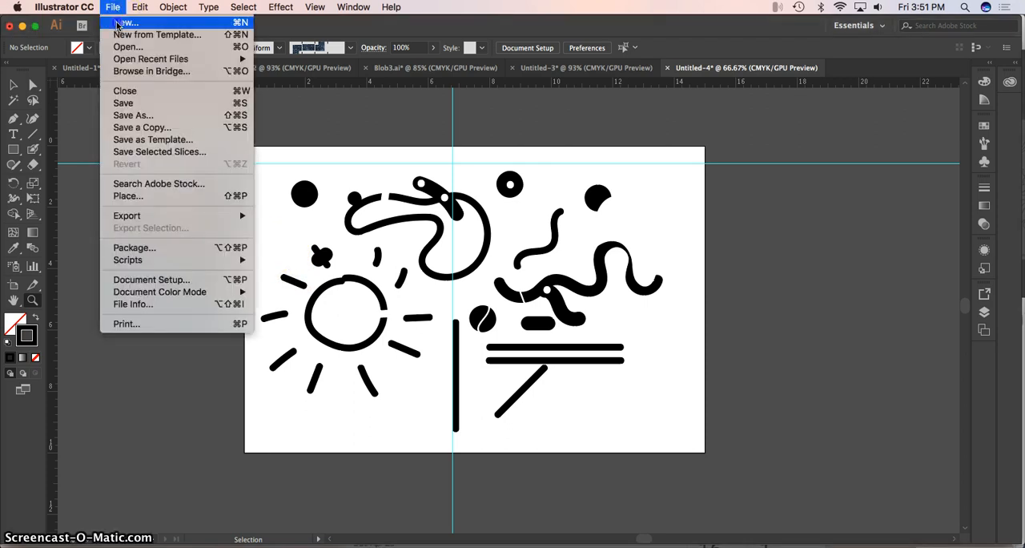
pyautogui.click(124, 22)
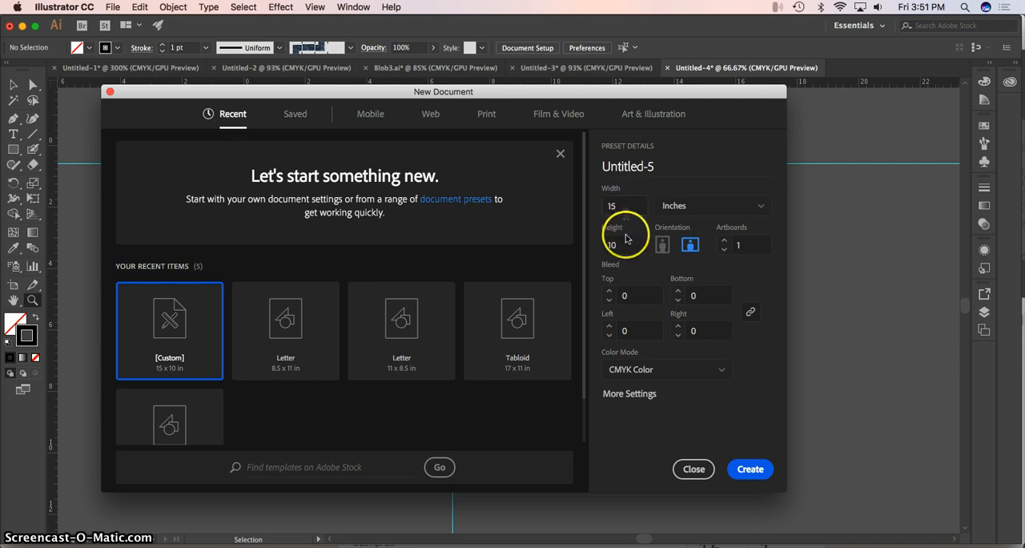
pyautogui.click(752, 469)
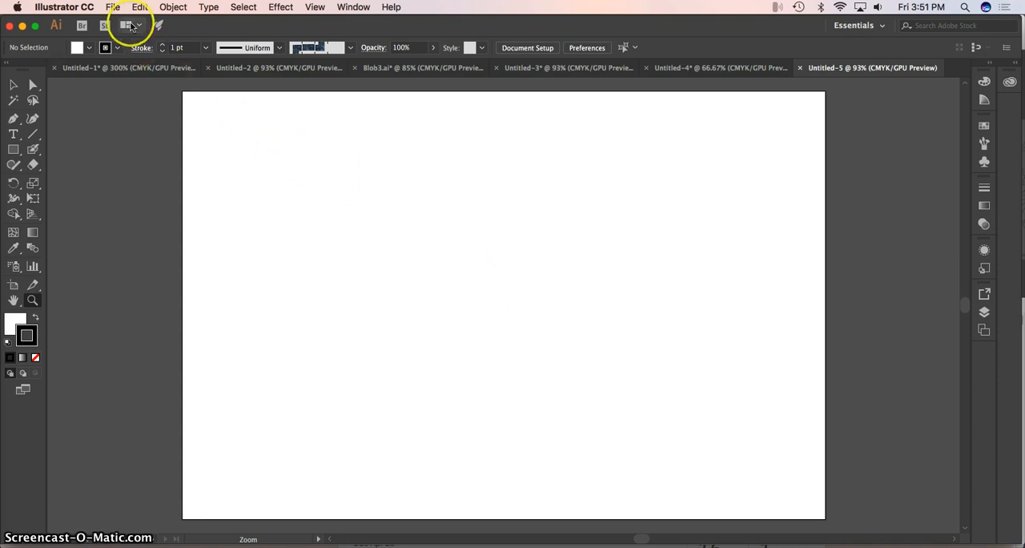
pyautogui.click(353, 8)
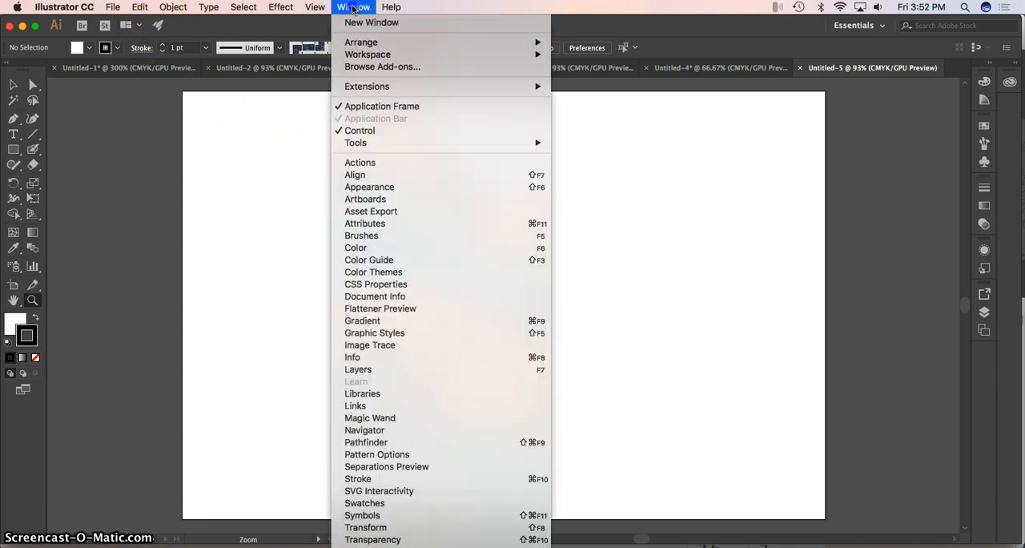
pyautogui.click(365, 375)
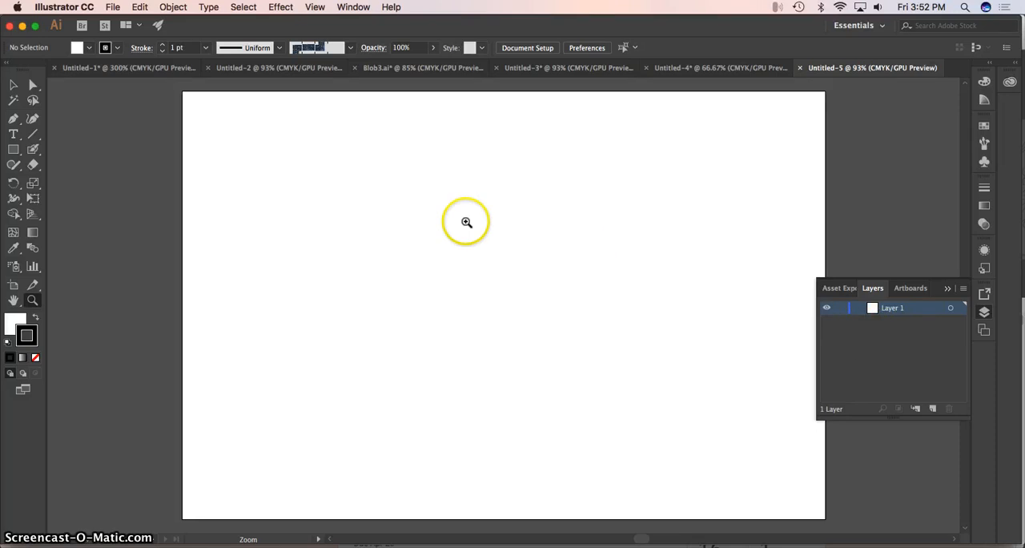
# Place Space.jpg from the Downloads folder near the artboard's upper-left corner.
pyautogui.click(114, 8)
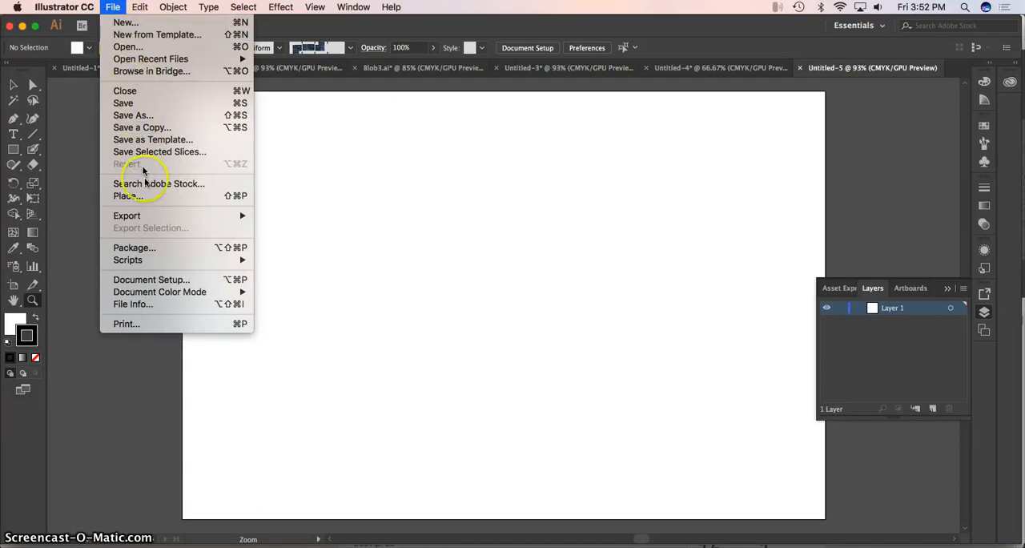
pyautogui.click(128, 196)
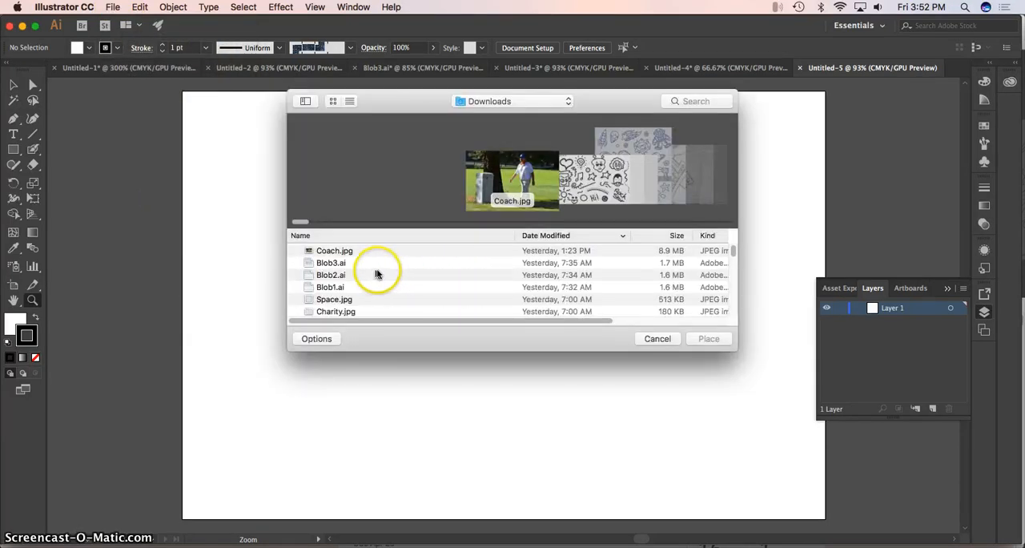
pyautogui.click(332, 264)
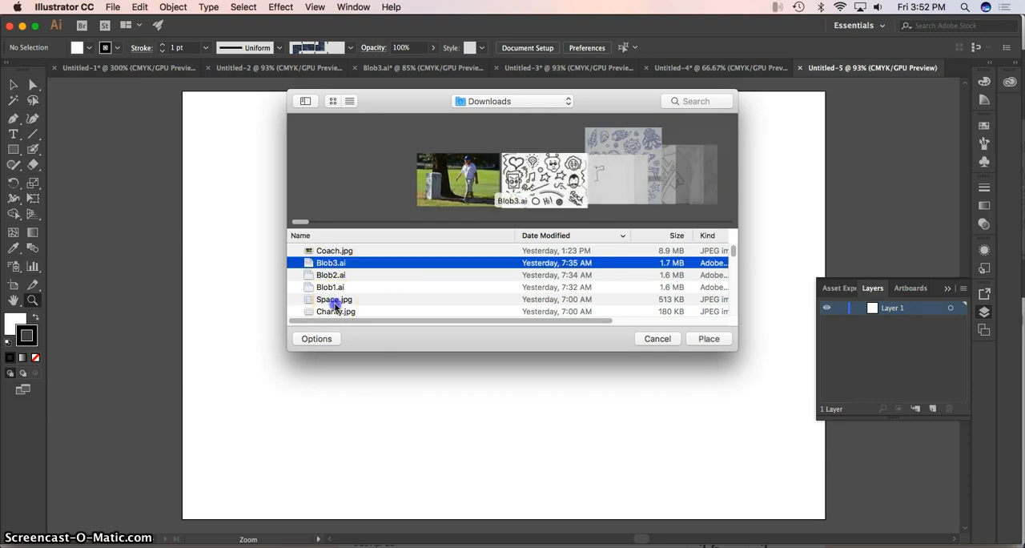
pyautogui.click(333, 298)
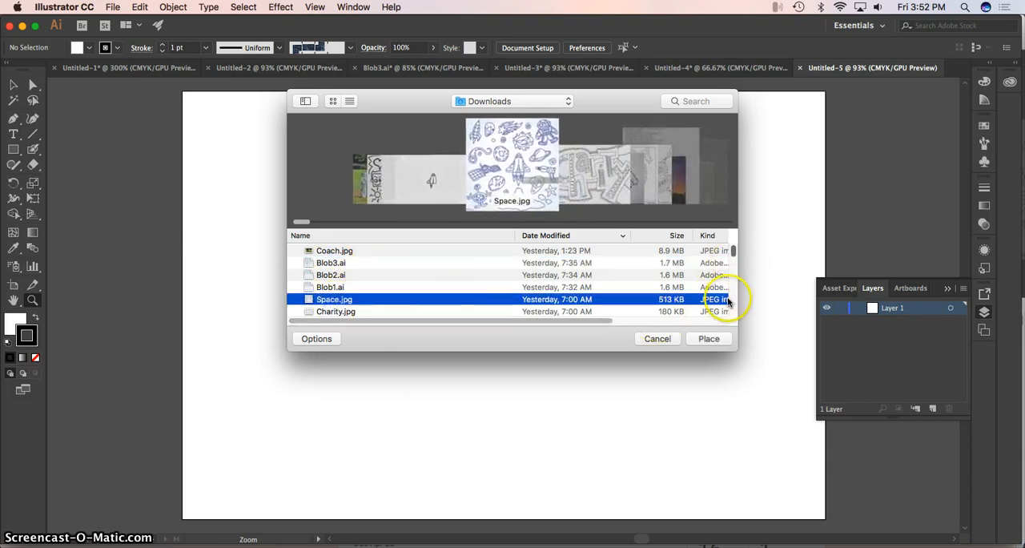
pyautogui.scroll(-1, 357, 286)
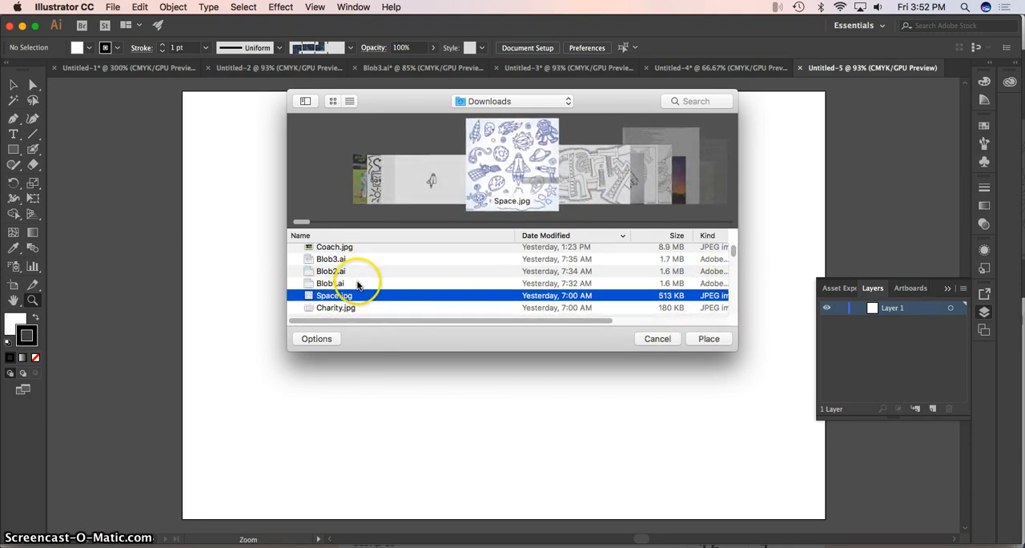
pyautogui.scroll(-3, 357, 279)
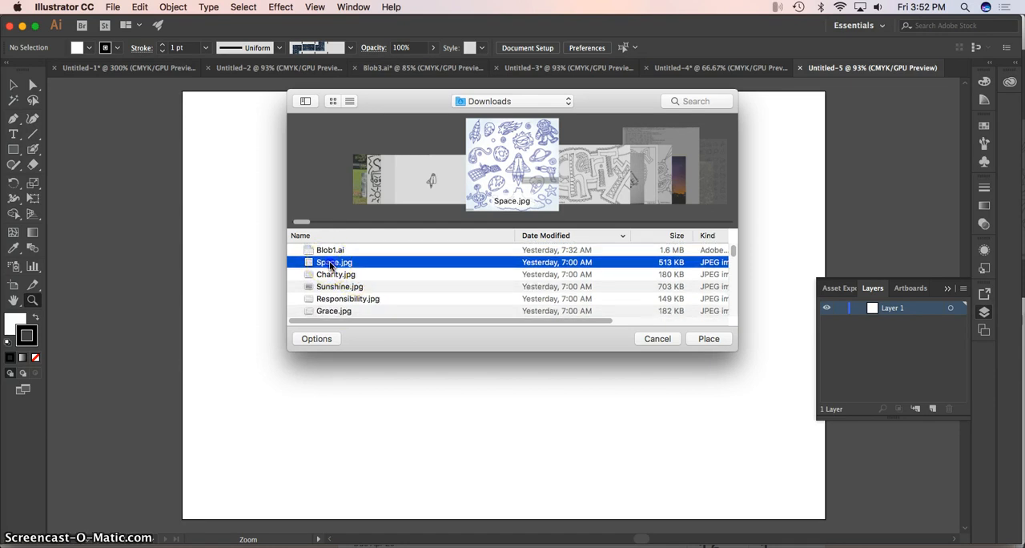
pyautogui.click(702, 339)
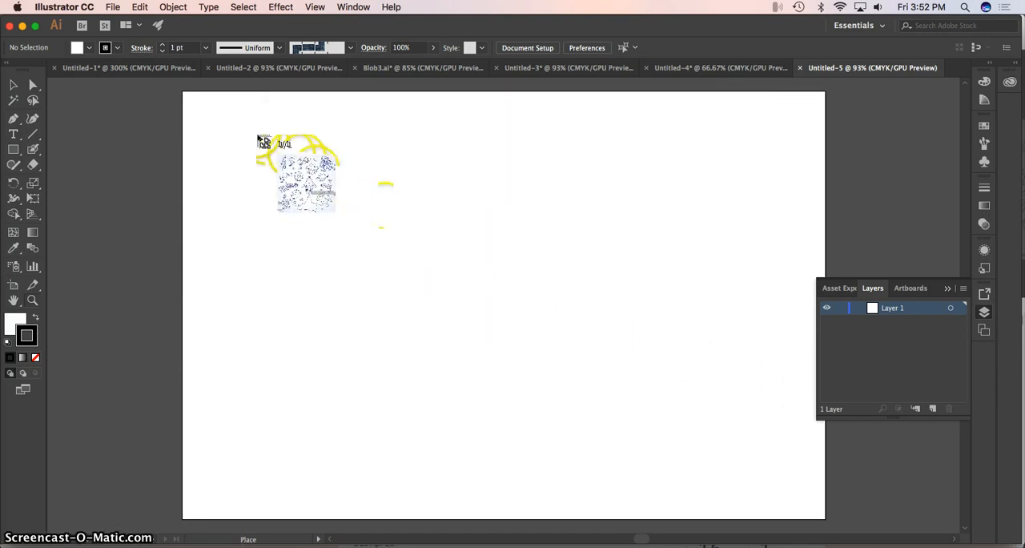
pyautogui.click(217, 132)
pyautogui.press('z')
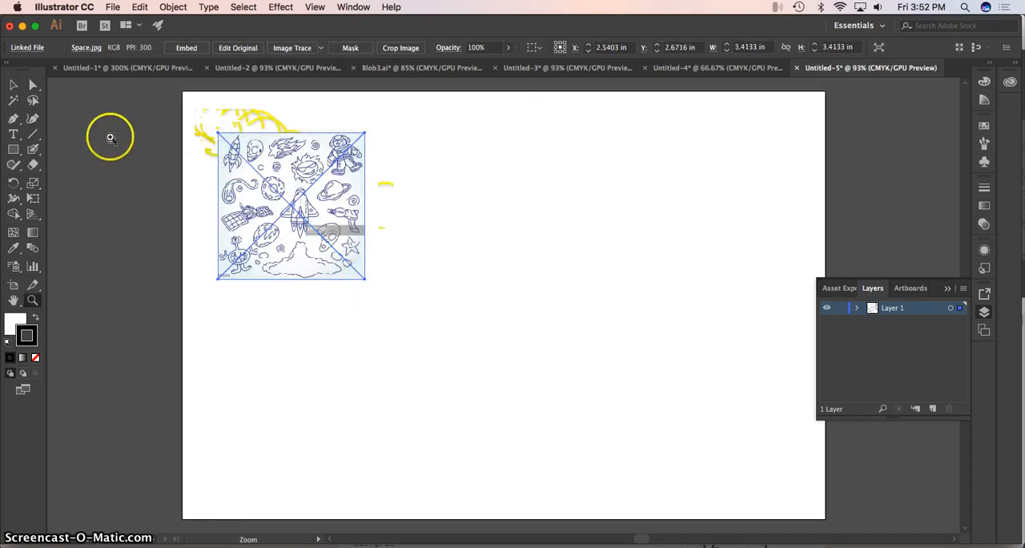
# Enlarge the placed space drawing to about 9.84 in square and move its centre to about X 7.29 in, Y 4.92 in.
pyautogui.click(14, 87)
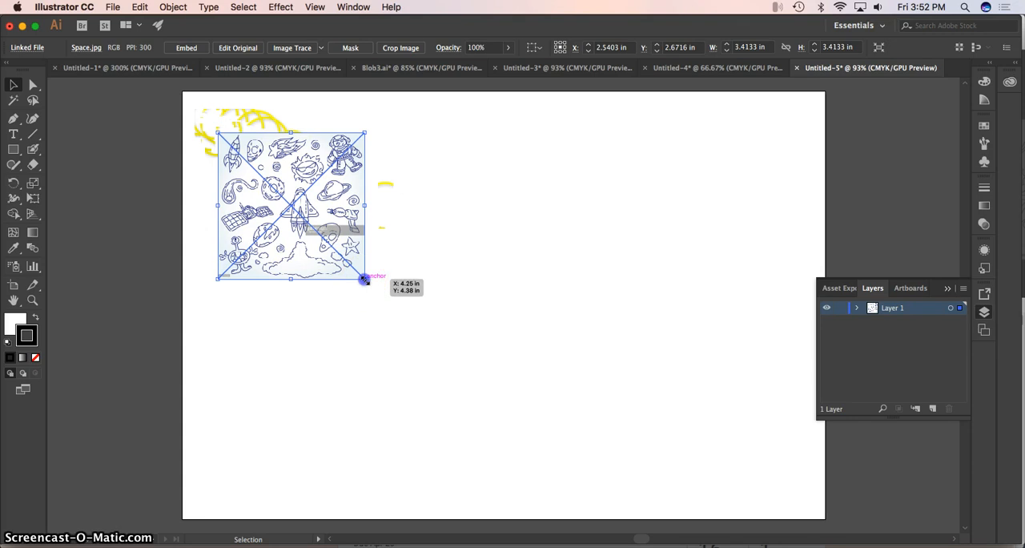
pyautogui.moveTo(364, 279); pyautogui.dragTo(684, 501)
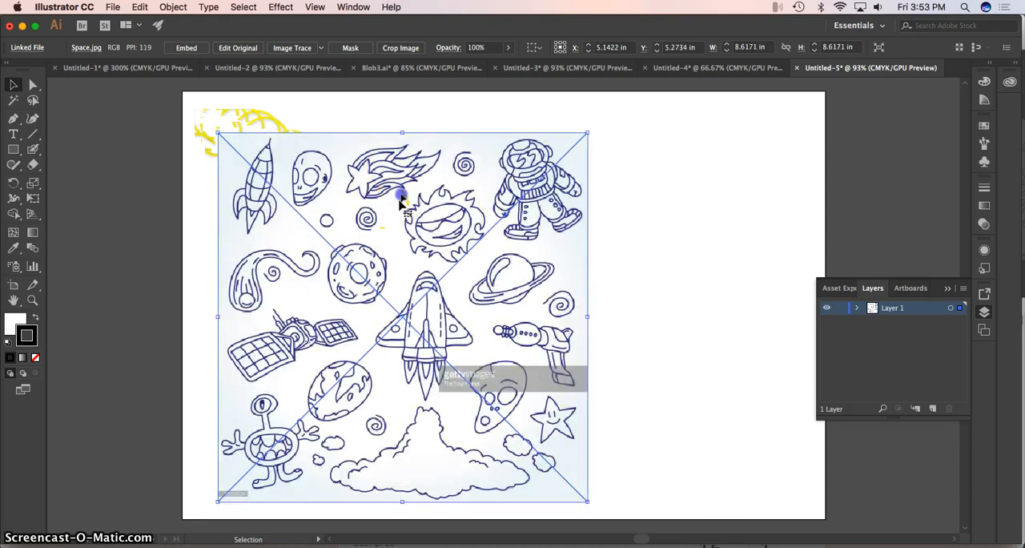
pyautogui.moveTo(397, 198); pyautogui.dragTo(385, 160)
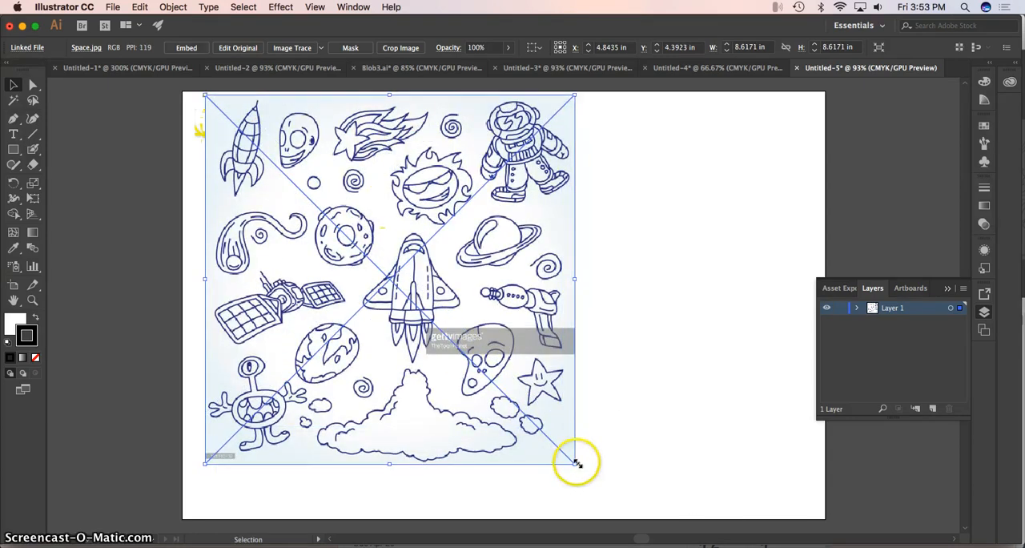
pyautogui.moveTo(575, 464); pyautogui.dragTo(658, 516)
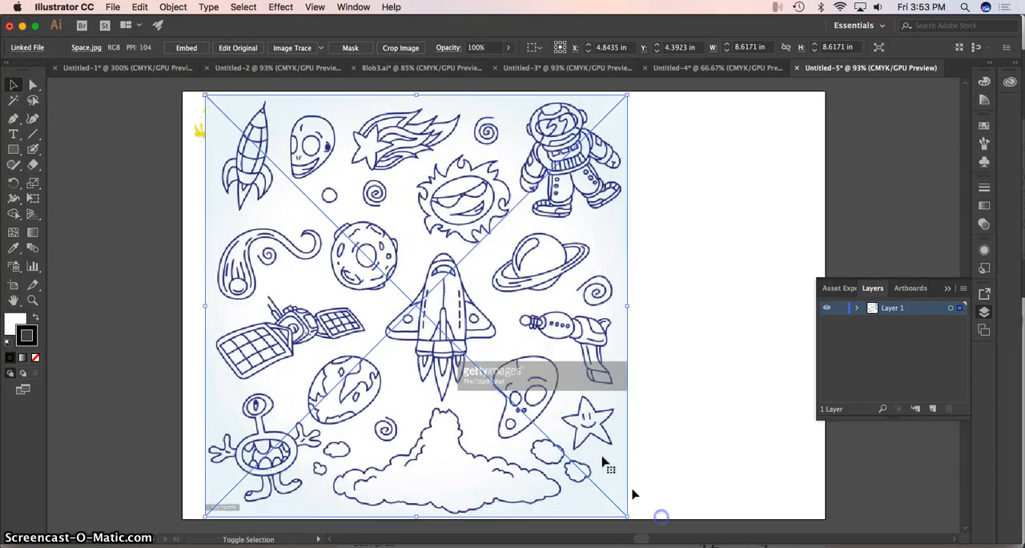
pyautogui.moveTo(373, 304); pyautogui.dragTo(446, 302)
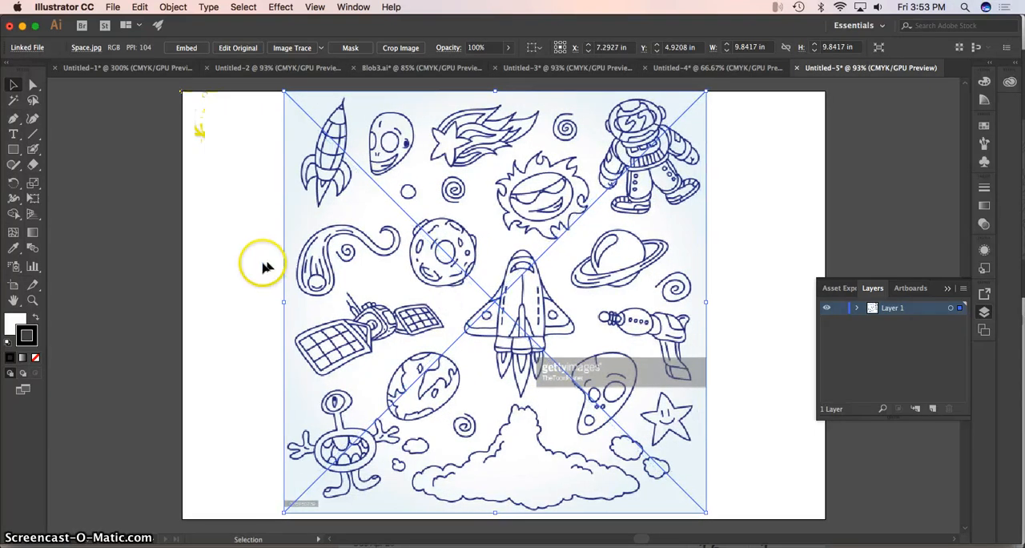
# Turn Layer 1 with the space drawing into a template layer and add a new layer above it.
pyautogui.doubleClick(873, 310)
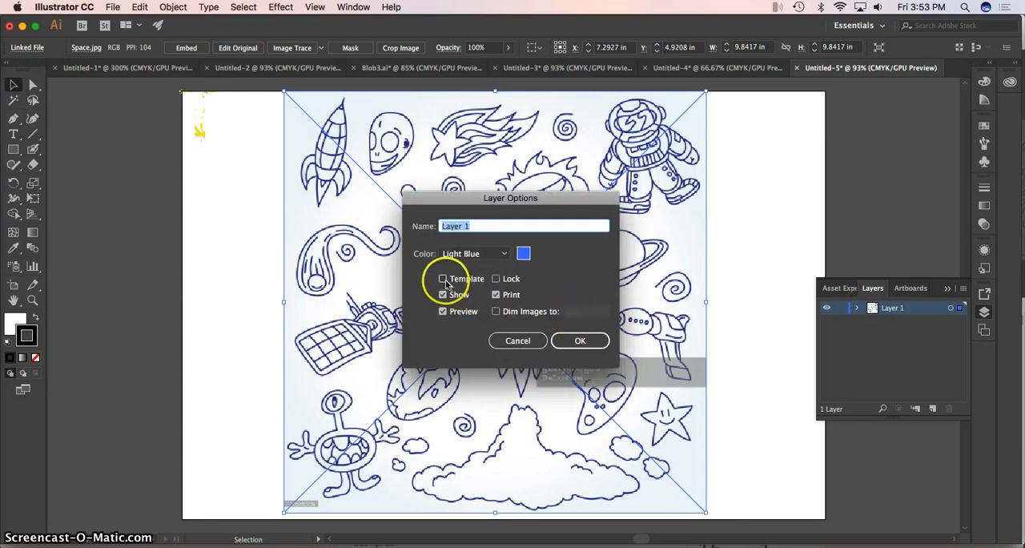
pyautogui.click(443, 279)
pyautogui.click(580, 340)
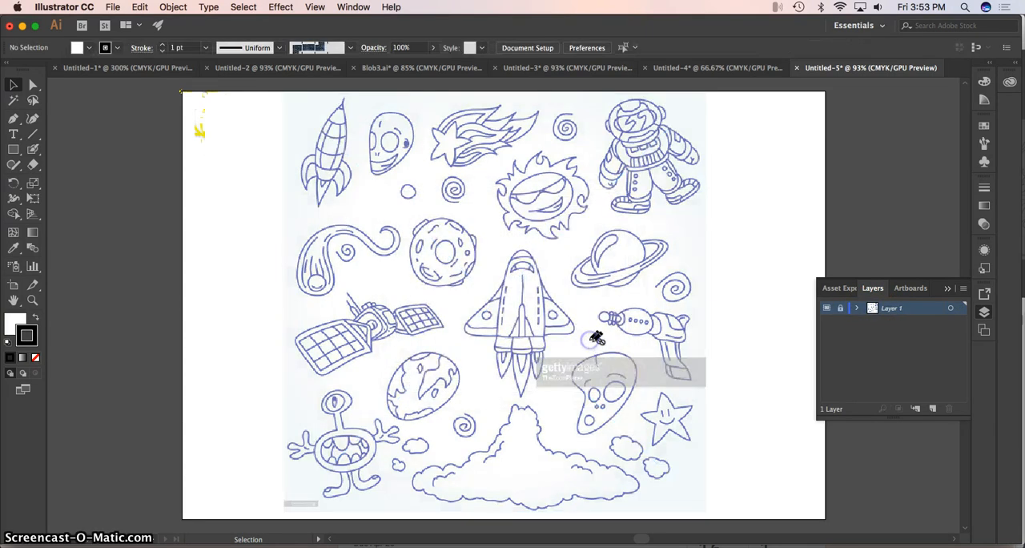
pyautogui.click(931, 409)
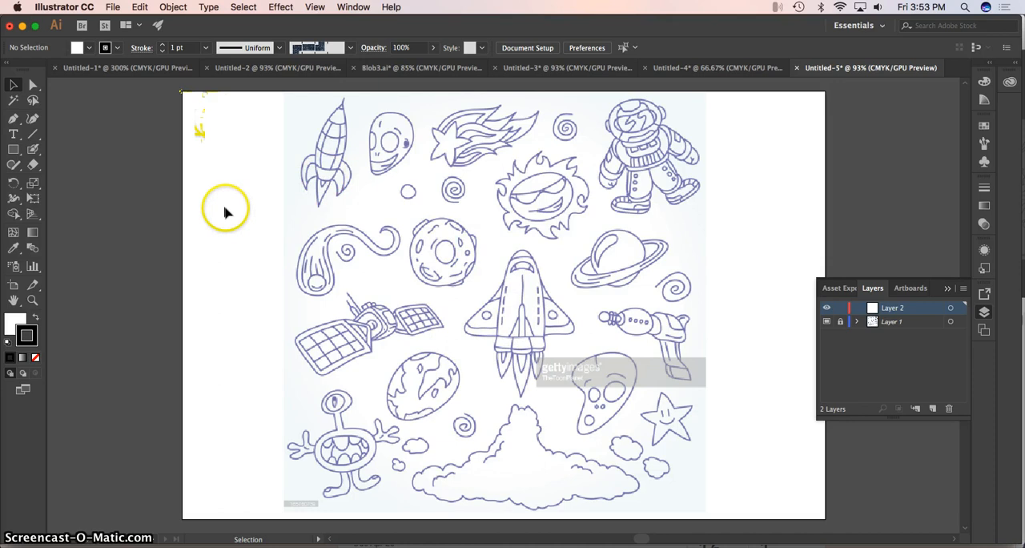
# Trace the outline of the small rocket's body in black on Layer 2 with a reduced Blob Brush.
pyautogui.click(32, 301)
pyautogui.click(319, 193)
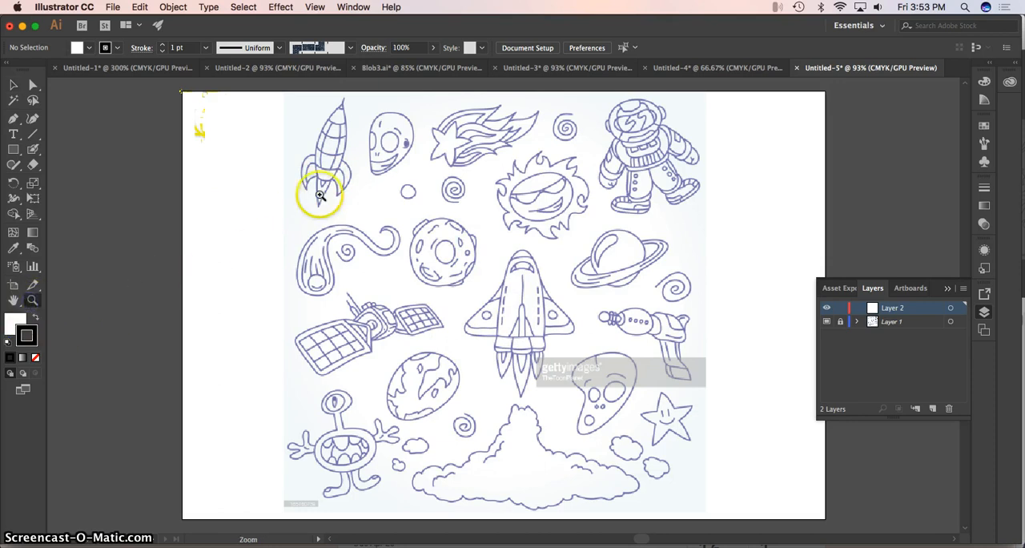
pyautogui.click(521, 308)
pyautogui.click(522, 308)
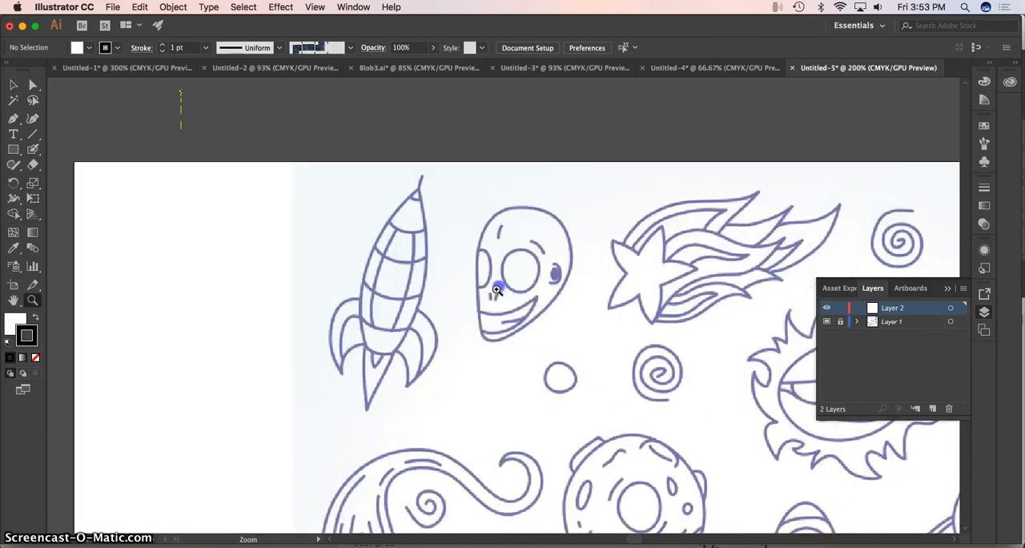
pyautogui.click(36, 152)
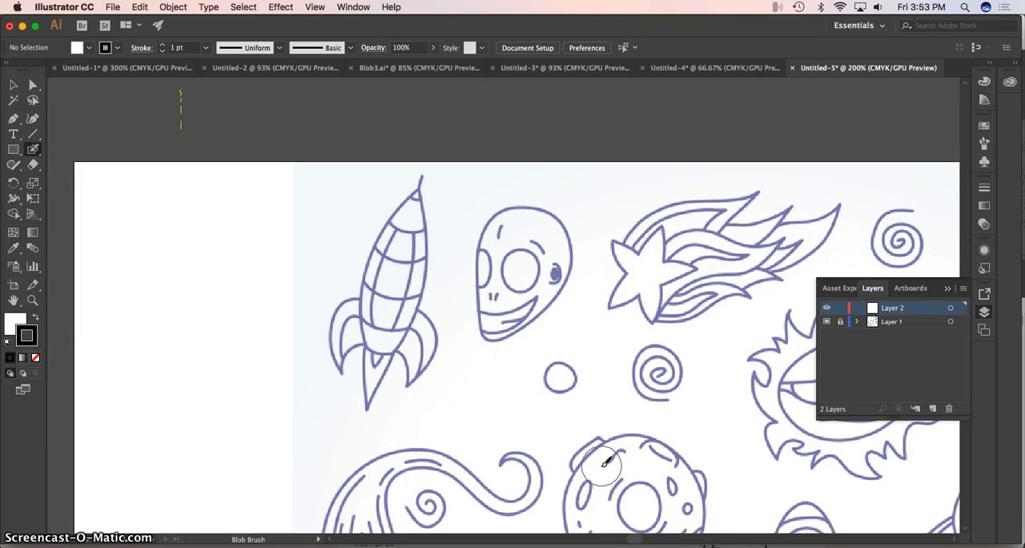
pyautogui.press('[')
pyautogui.press('[')
pyautogui.press('[')
pyautogui.press('[')
pyautogui.press('[')
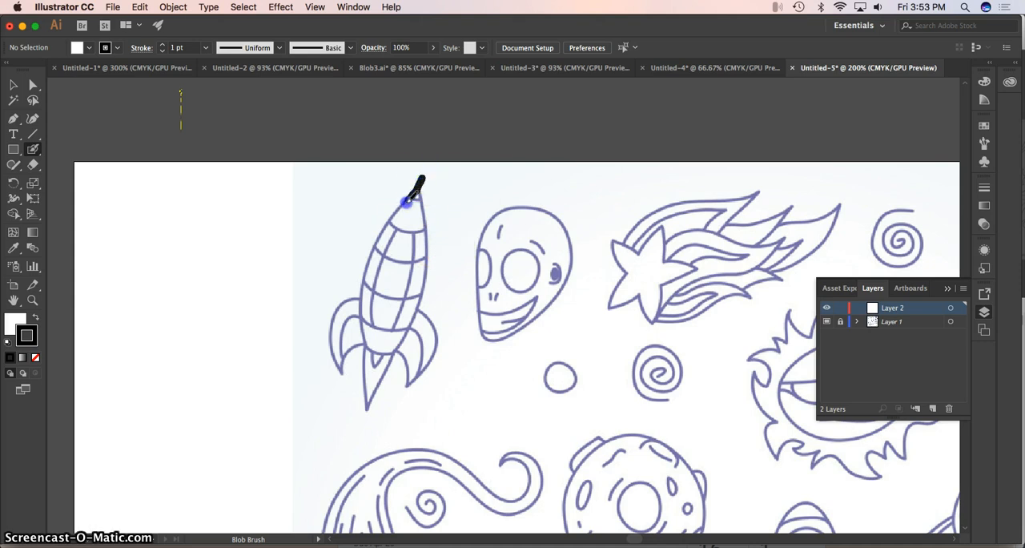
pyautogui.moveTo(375, 244)
pyautogui.mouseDown()
pyautogui.moveTo(388, 274)
pyautogui.moveTo(373, 252)
pyautogui.mouseUp()
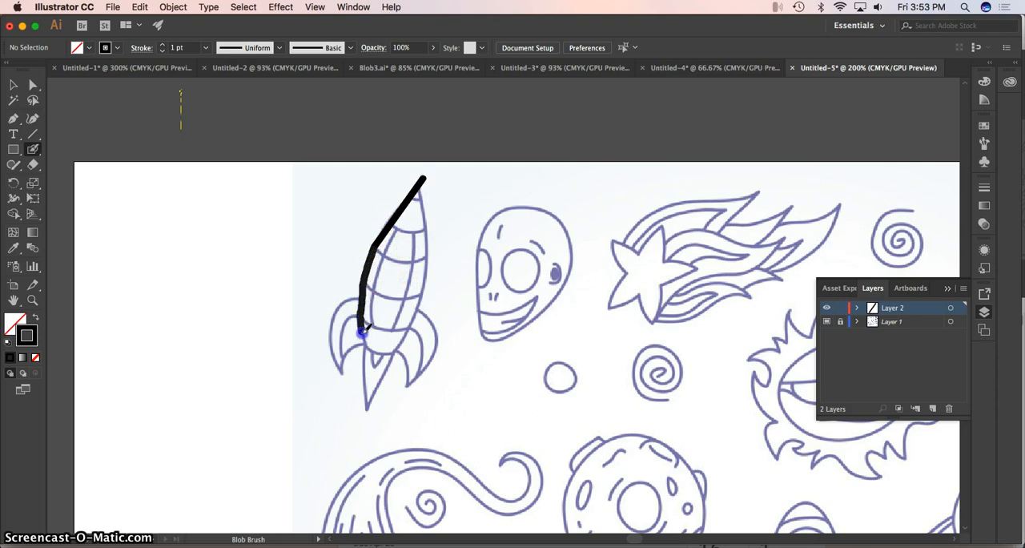
pyautogui.moveTo(366, 342); pyautogui.dragTo(394, 350)
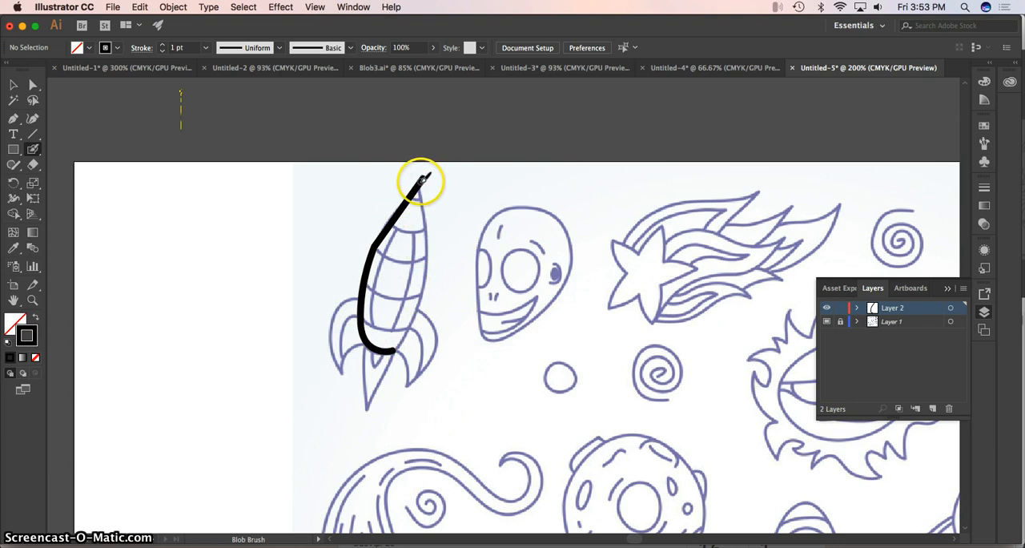
pyautogui.moveTo(423, 178); pyautogui.dragTo(422, 221)
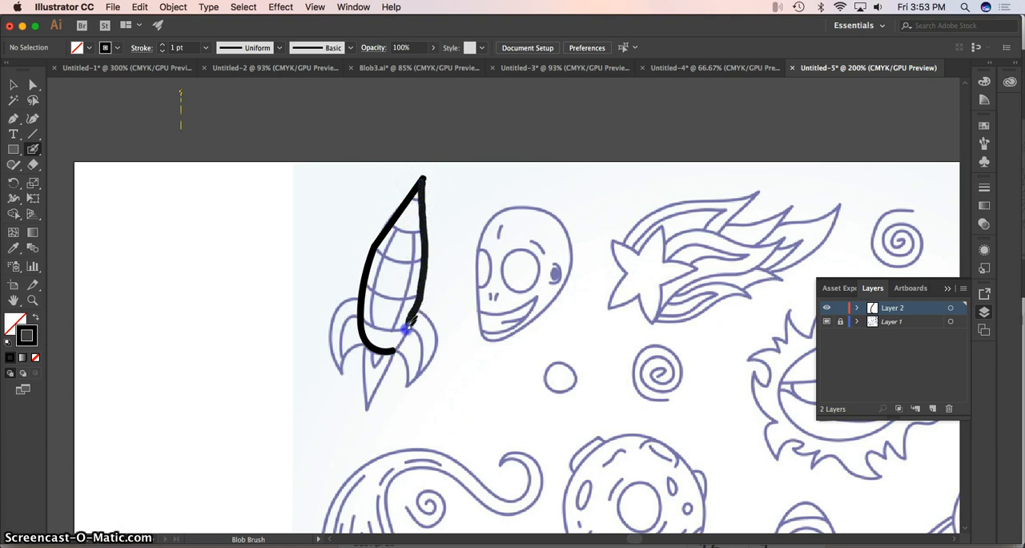
pyautogui.moveTo(398, 346); pyautogui.dragTo(396, 349)
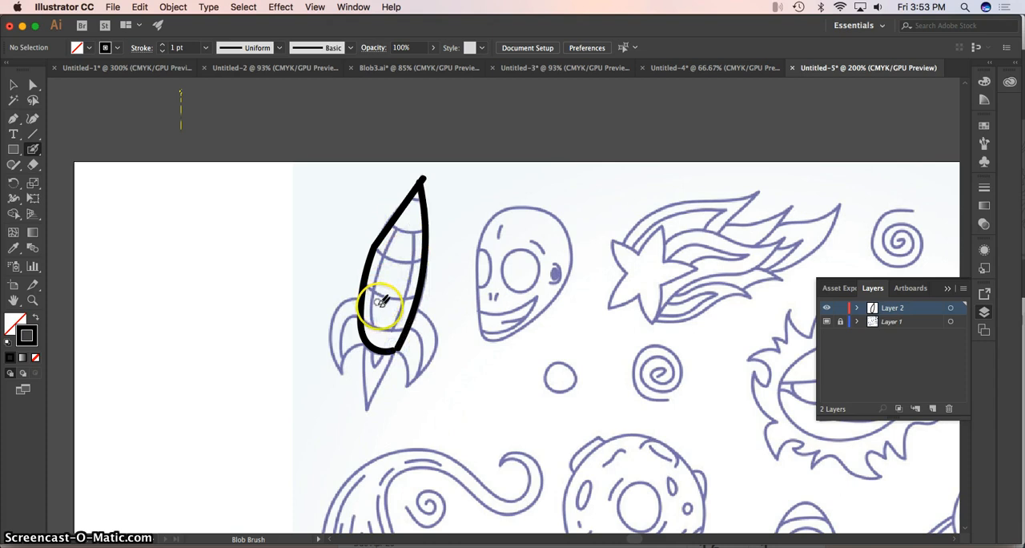
# Trace the rocket's left, centre and right tail fins in black on Layer 2 with the Blob Brush.
pyautogui.moveTo(355, 301); pyautogui.dragTo(354, 300)
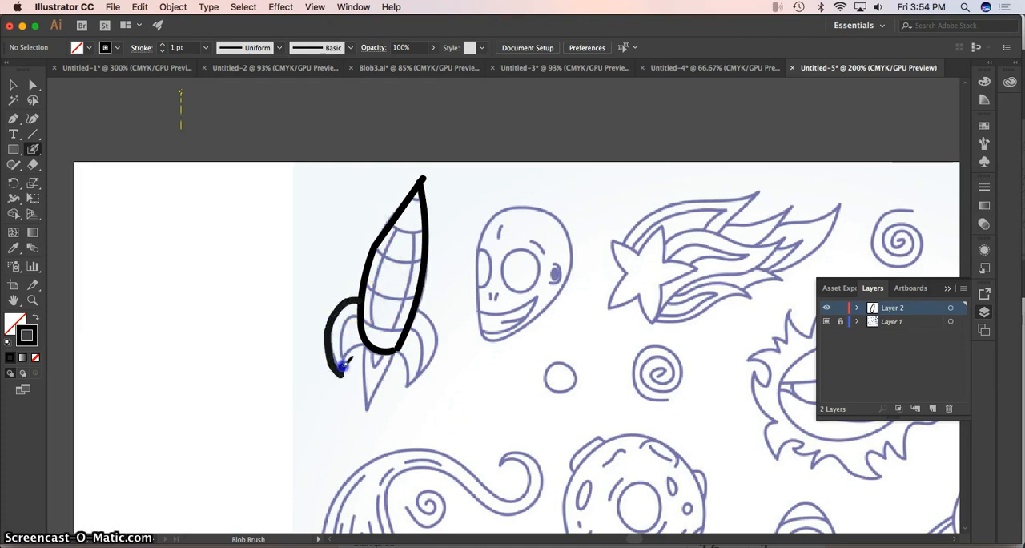
pyautogui.moveTo(367, 346)
pyautogui.mouseDown()
pyautogui.moveTo(357, 316)
pyautogui.moveTo(347, 349)
pyautogui.mouseUp()
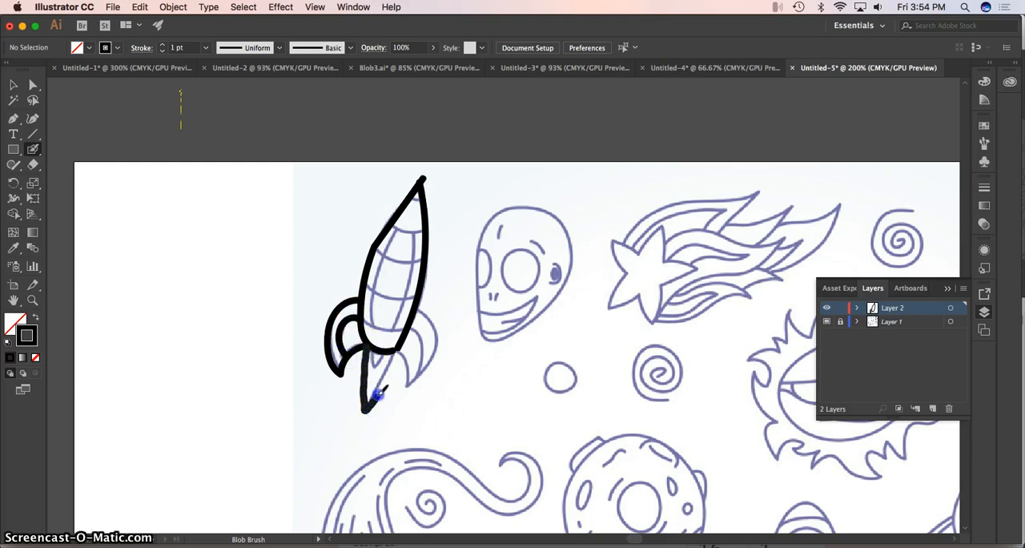
pyautogui.moveTo(388, 369); pyautogui.dragTo(389, 348)
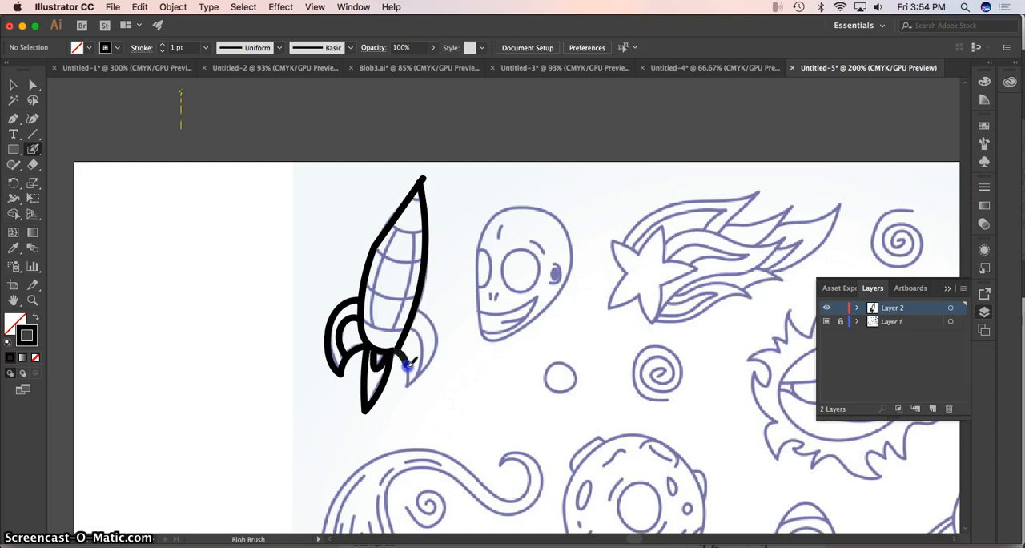
pyautogui.moveTo(420, 371); pyautogui.dragTo(429, 360)
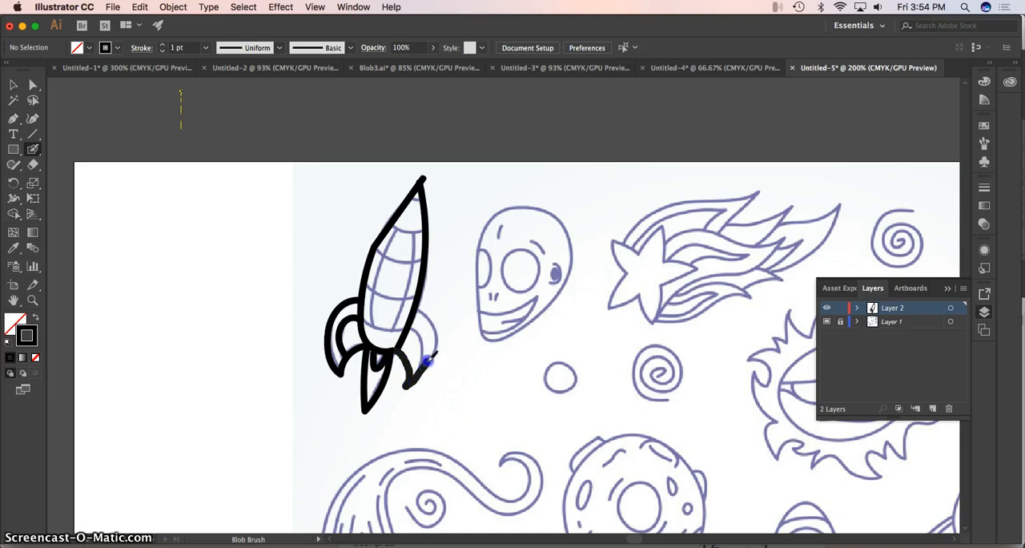
pyautogui.moveTo(423, 315); pyautogui.dragTo(417, 310)
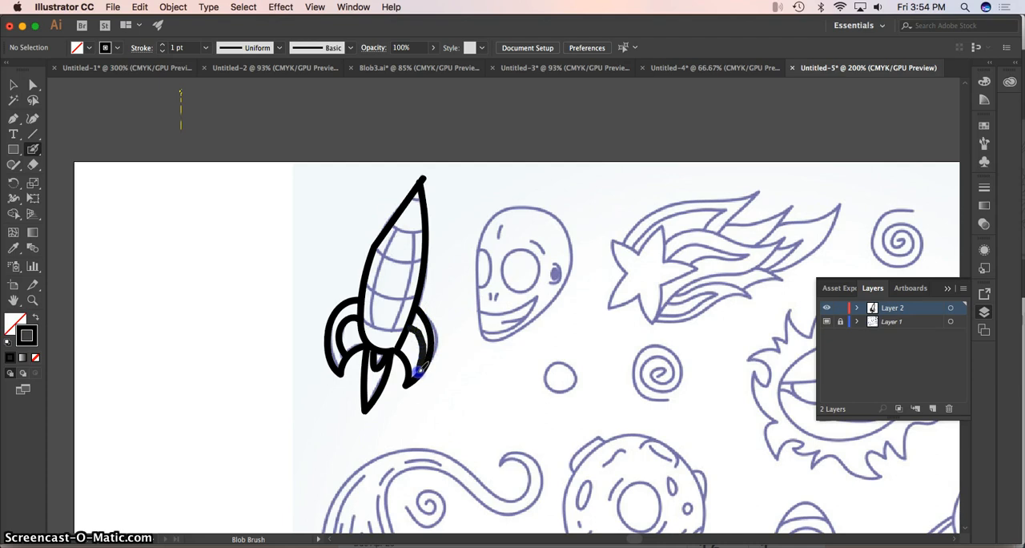
# Trace the curved cross bands, the nose tip line and the two lengthwise lines inside the rocket's body with the Blob Brush.
pyautogui.moveTo(365, 316); pyautogui.dragTo(372, 323)
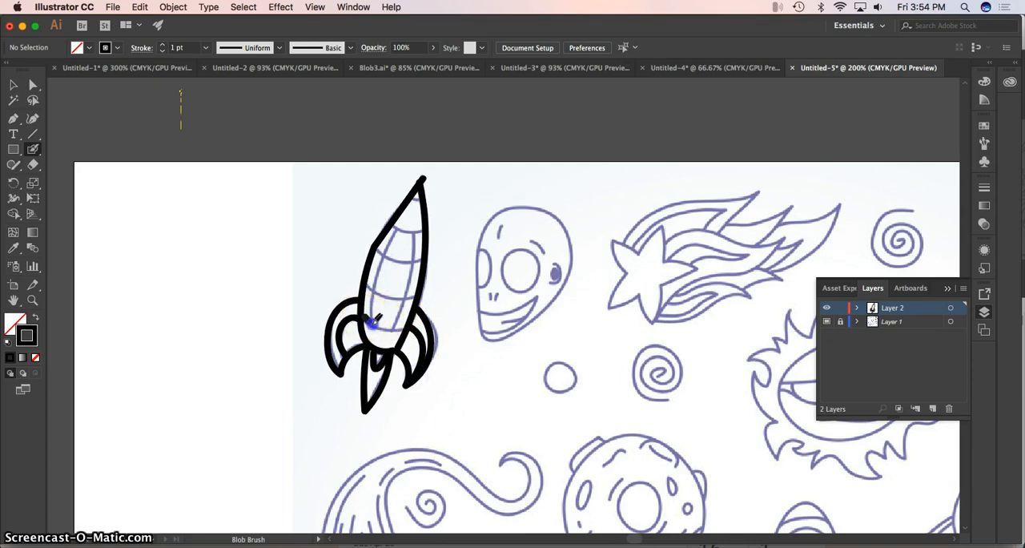
pyautogui.moveTo(370, 288)
pyautogui.mouseDown()
pyautogui.moveTo(356, 287)
pyautogui.moveTo(418, 294)
pyautogui.mouseUp()
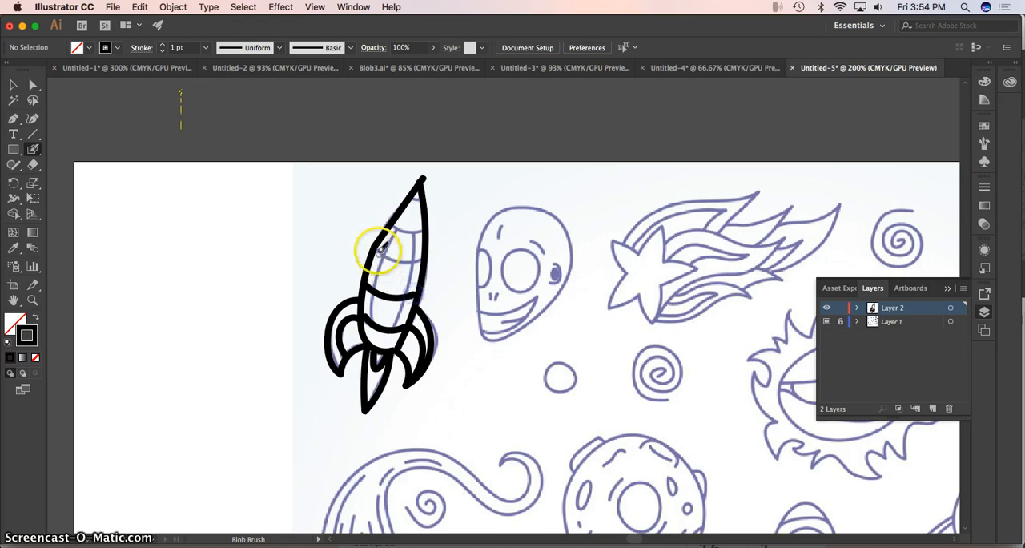
pyautogui.moveTo(377, 248)
pyautogui.mouseDown()
pyautogui.moveTo(425, 258)
pyautogui.moveTo(390, 222)
pyautogui.moveTo(425, 233)
pyautogui.mouseUp()
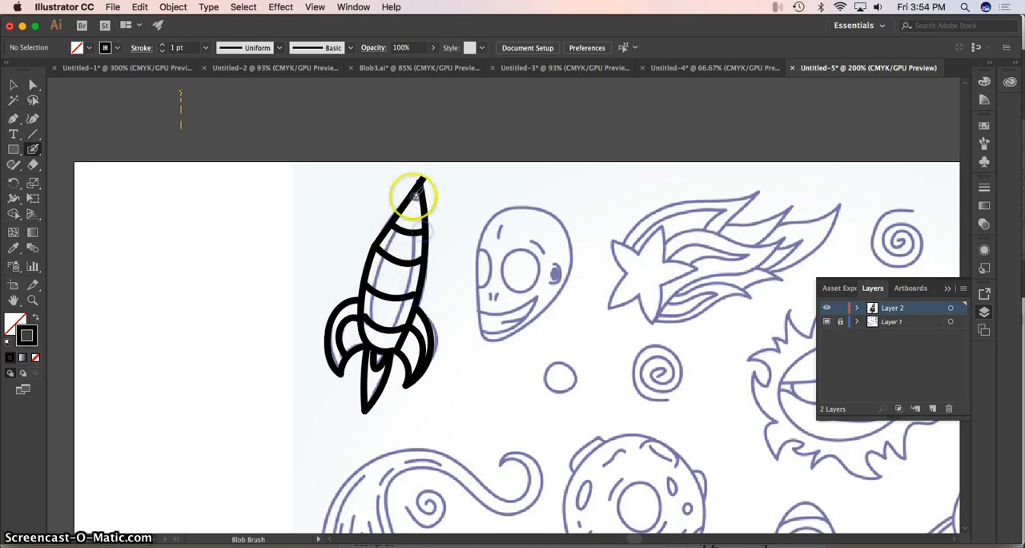
pyautogui.moveTo(412, 194); pyautogui.dragTo(423, 197)
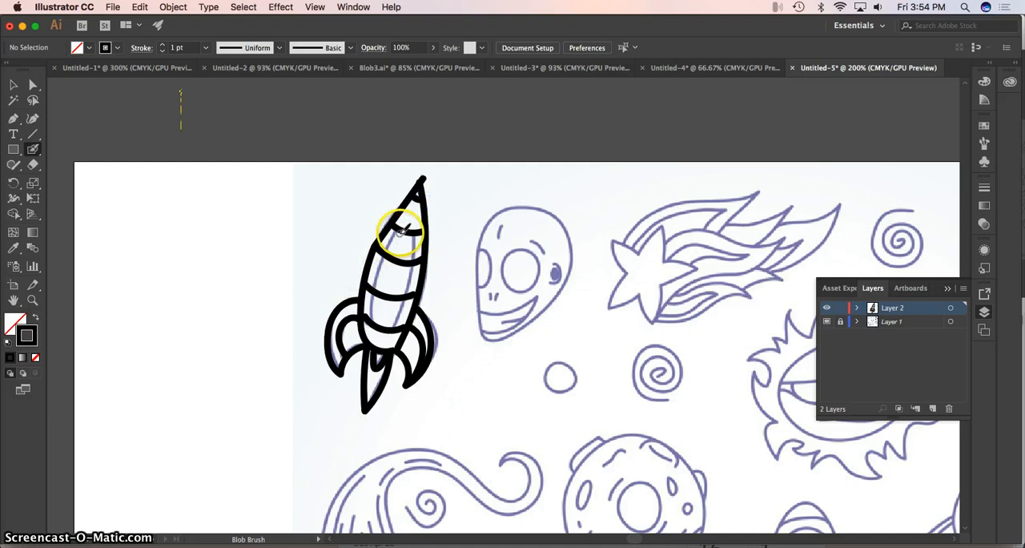
pyautogui.moveTo(397, 234); pyautogui.dragTo(393, 245)
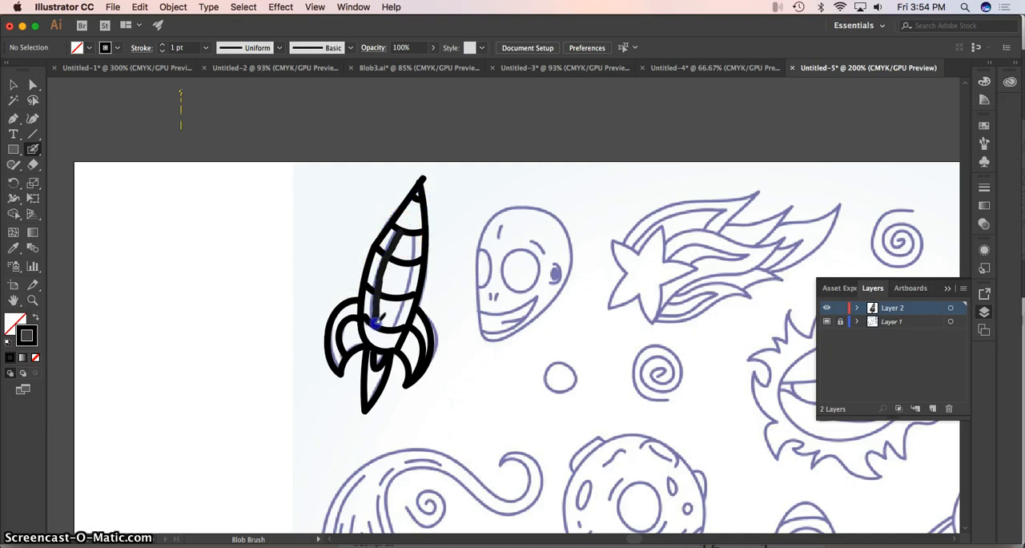
pyautogui.moveTo(376, 323); pyautogui.dragTo(375, 327)
pyautogui.moveTo(410, 236); pyautogui.dragTo(406, 290)
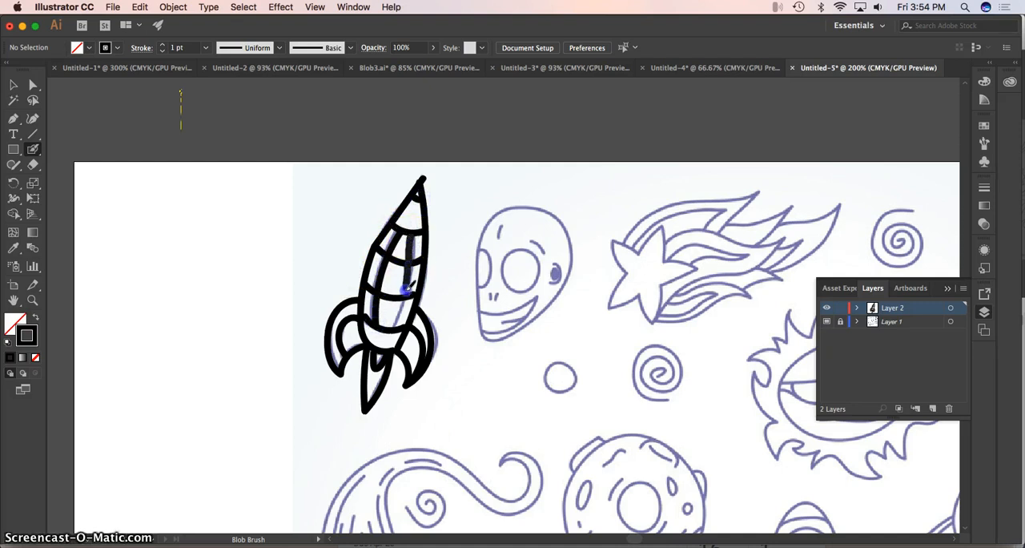
pyautogui.moveTo(393, 328); pyautogui.dragTo(393, 329)
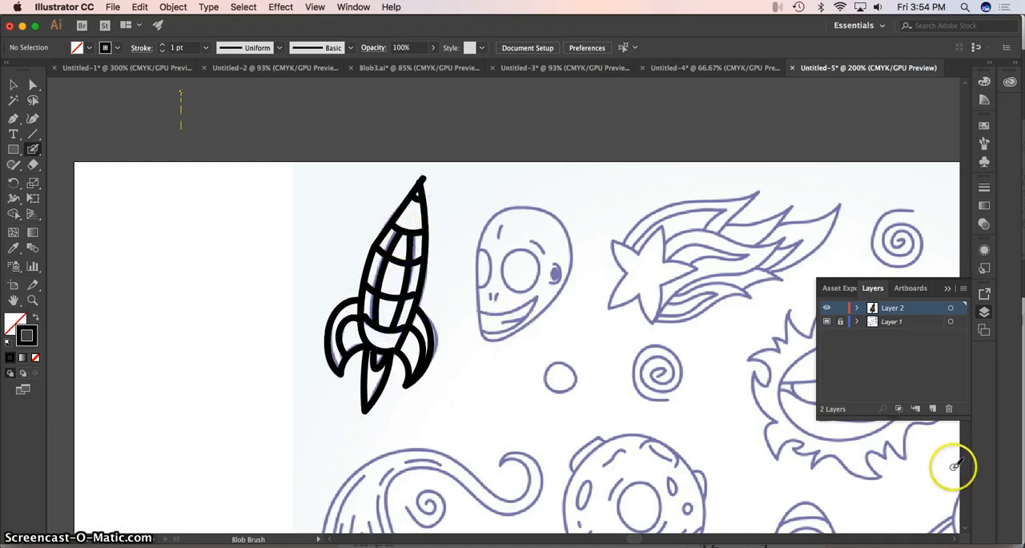
# Delete template Layer 1 with the space drawing so only the traced rocket layer is kept, and show the whole artboard.
pyautogui.click(885, 325)
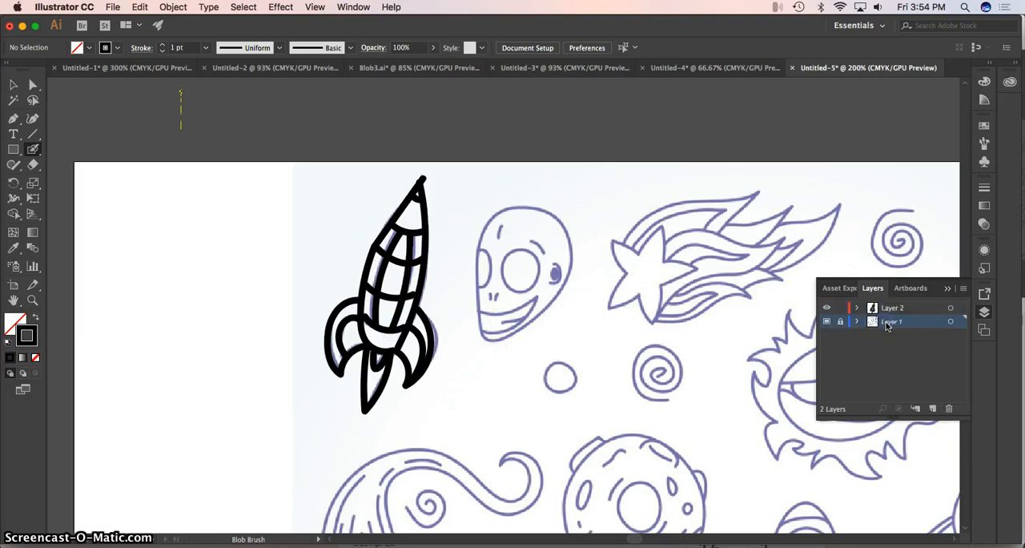
pyautogui.moveTo(885, 324); pyautogui.dragTo(950, 410)
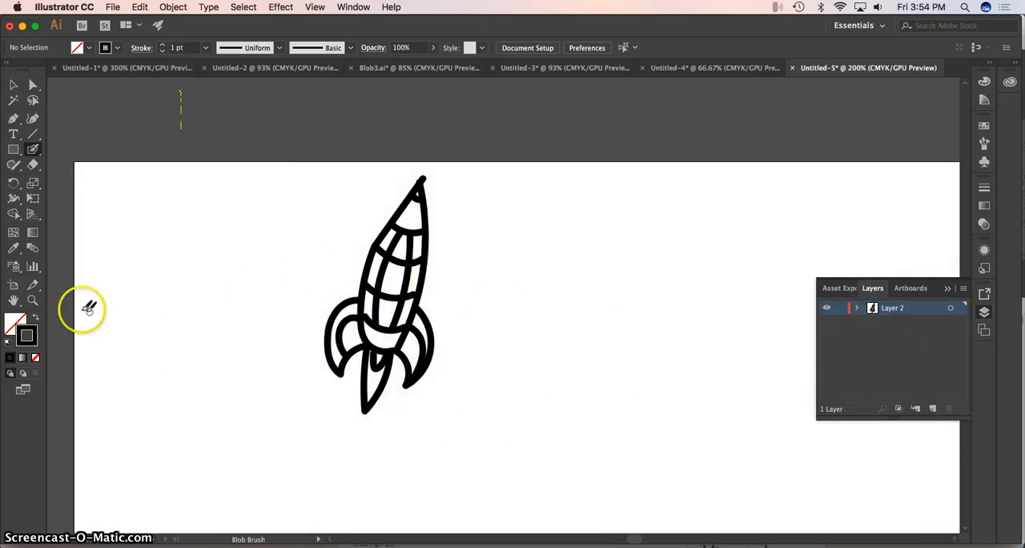
pyautogui.click(32, 300)
pyautogui.keyDown('alt'); pyautogui.click(590, 340); pyautogui.keyUp('alt')
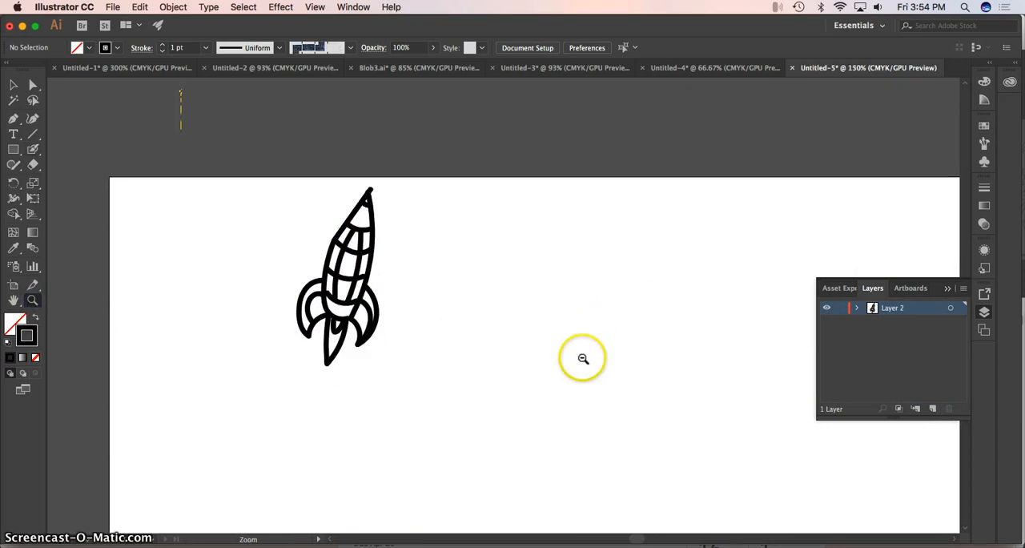
pyautogui.keyDown('alt'); pyautogui.click(582, 373); pyautogui.keyUp('alt')
pyautogui.keyDown('alt'); pyautogui.click(580, 398); pyautogui.keyUp('alt')
pyautogui.keyDown('alt'); pyautogui.click(581, 406); pyautogui.keyUp('alt')
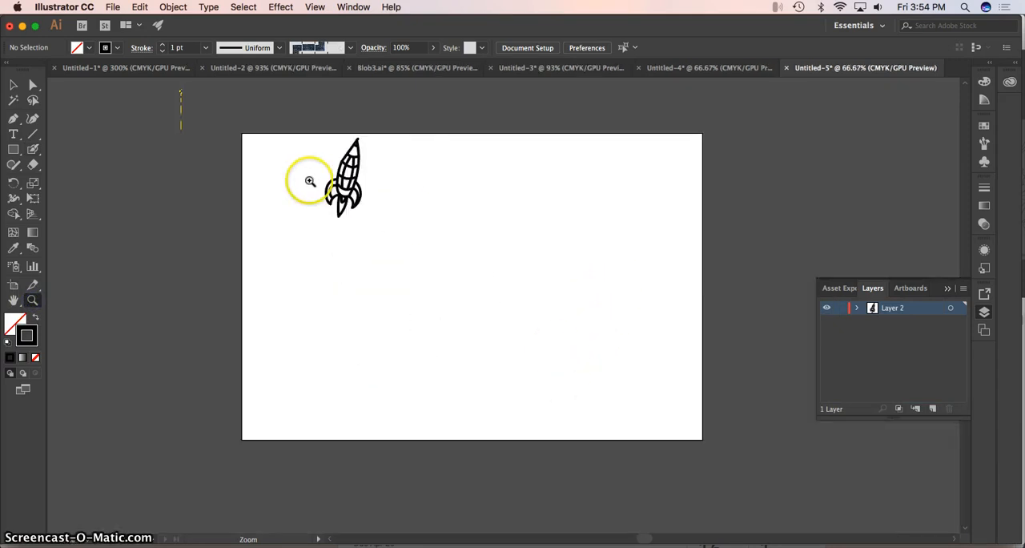
pyautogui.click(115, 7)
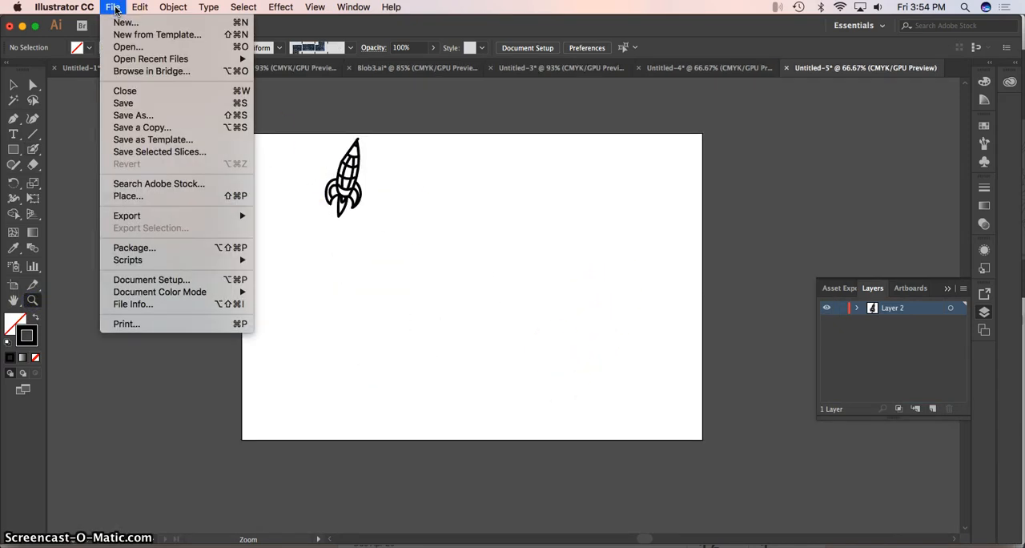
pyautogui.click(133, 115)
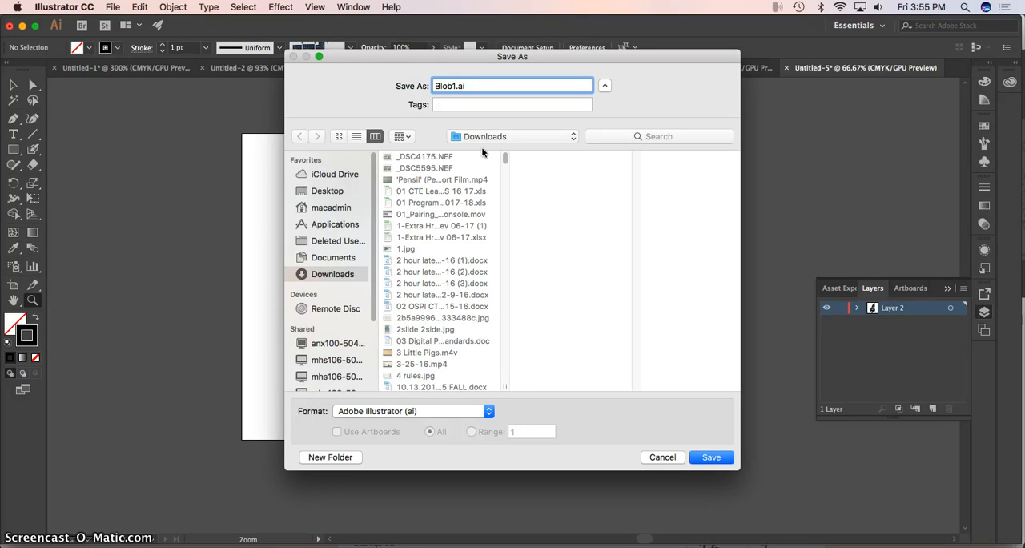
pyautogui.click(712, 458)
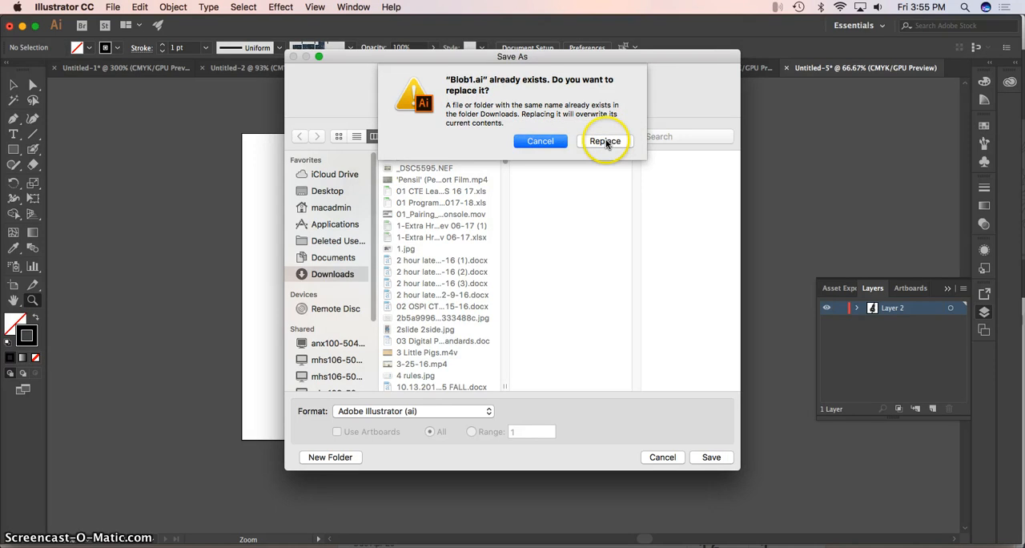
pyautogui.click(548, 142)
pyautogui.click(664, 456)
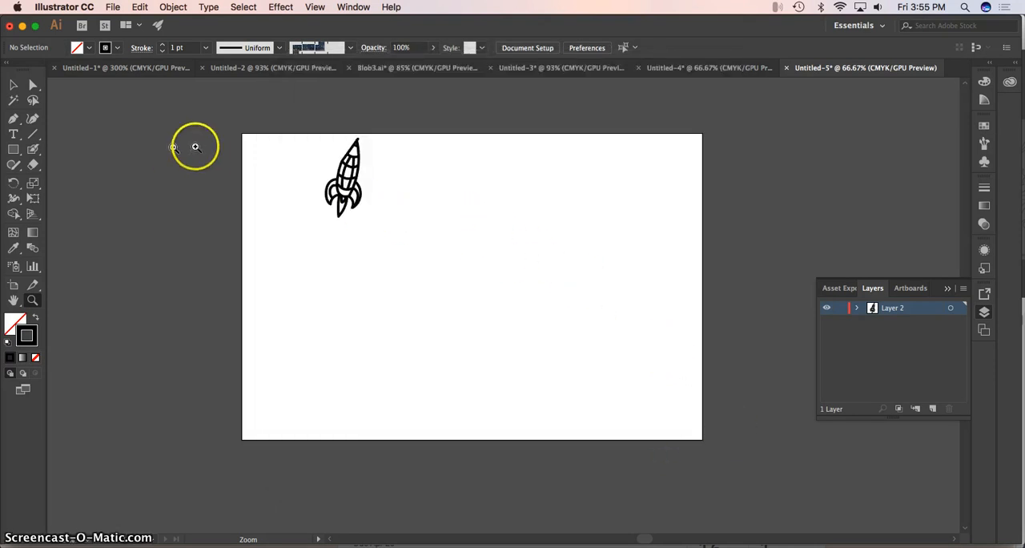
# Create a new landscape document 15 × 10 inches with one artboard in CMYK Color mode.
pyautogui.click(112, 8)
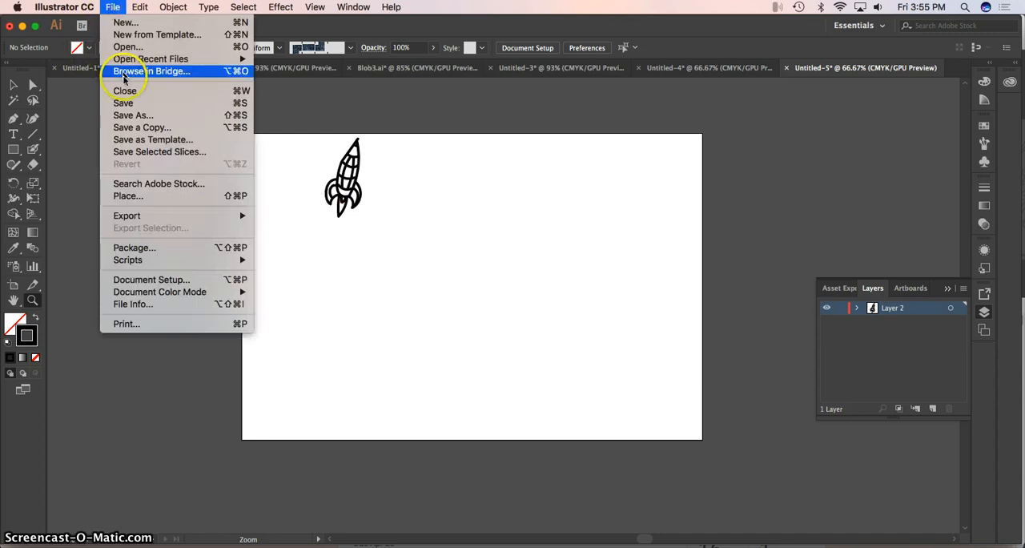
pyautogui.click(124, 23)
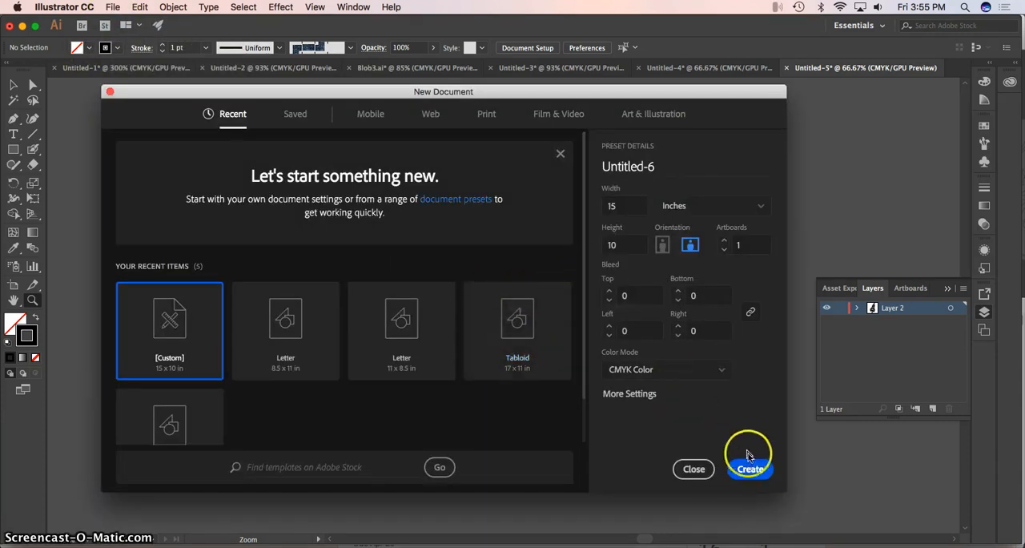
pyautogui.click(750, 469)
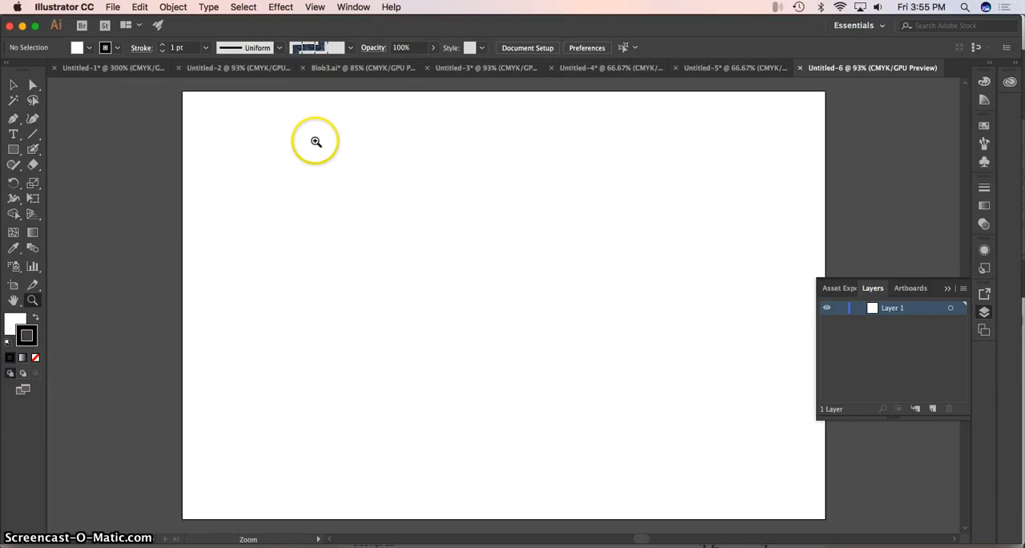
# Place Responsibility.jpg from the Downloads folder near the artboard's upper-left corner.
pyautogui.click(113, 7)
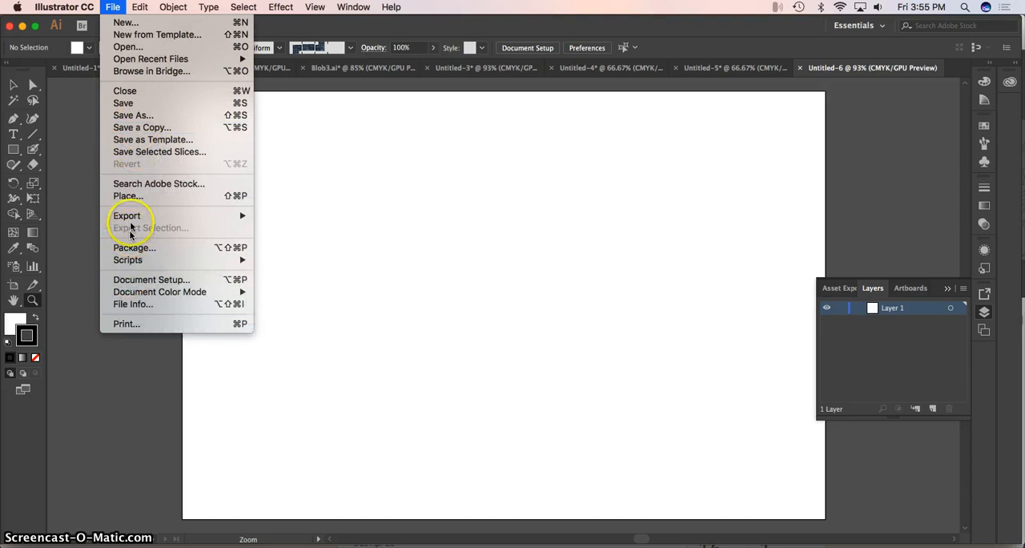
pyautogui.click(128, 196)
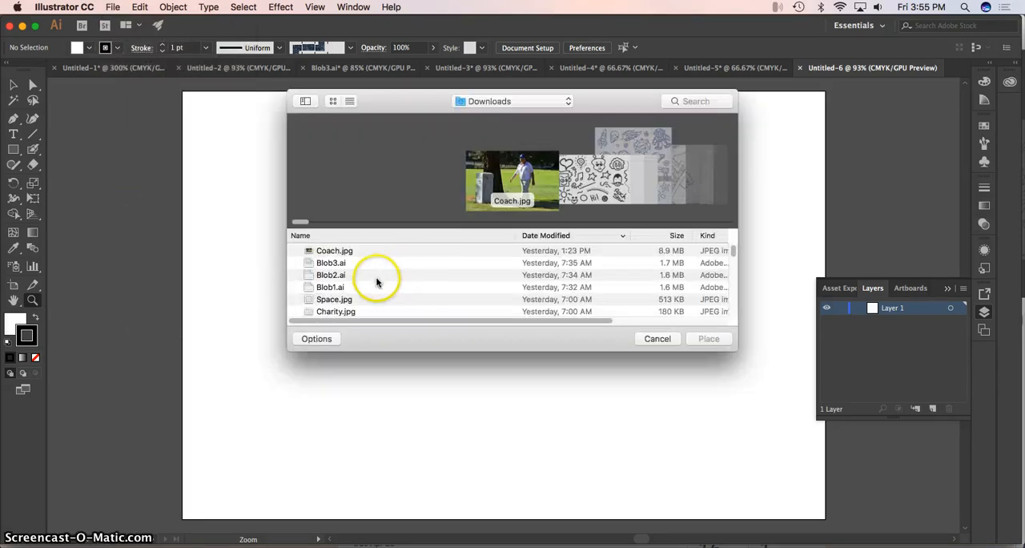
pyautogui.moveTo(734, 251); pyautogui.dragTo(735, 253)
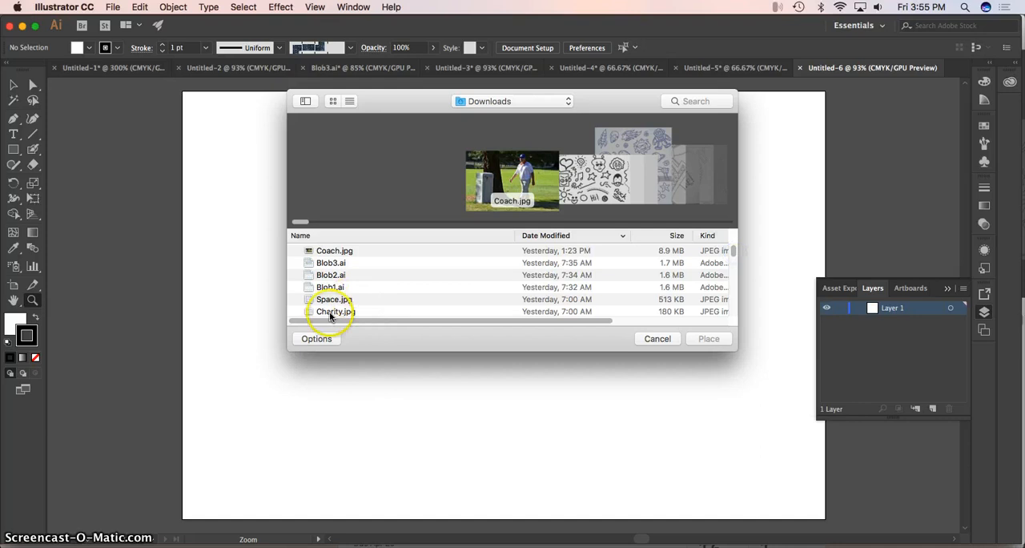
pyautogui.scroll(-2, 381, 293)
pyautogui.scroll(-2, 386, 296)
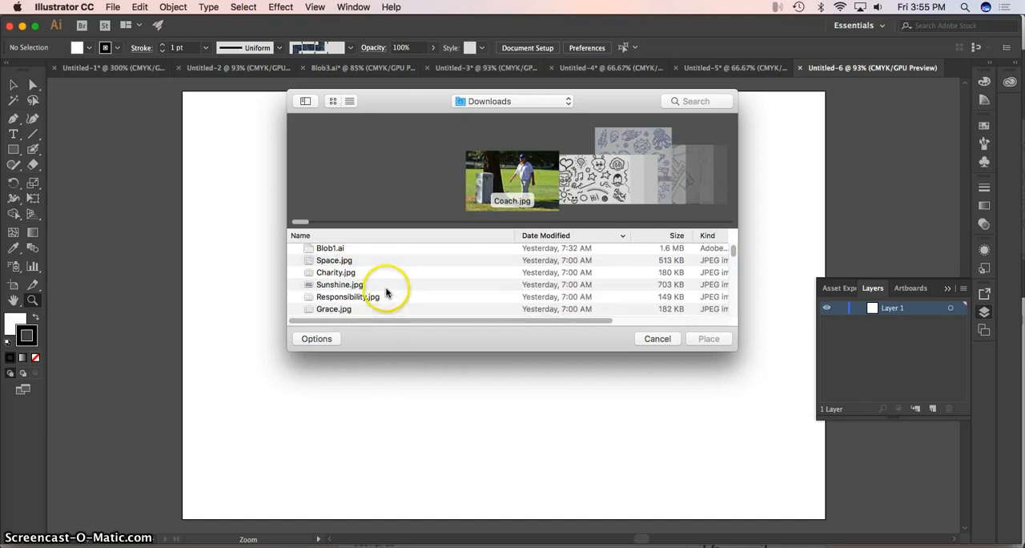
pyautogui.click(345, 291)
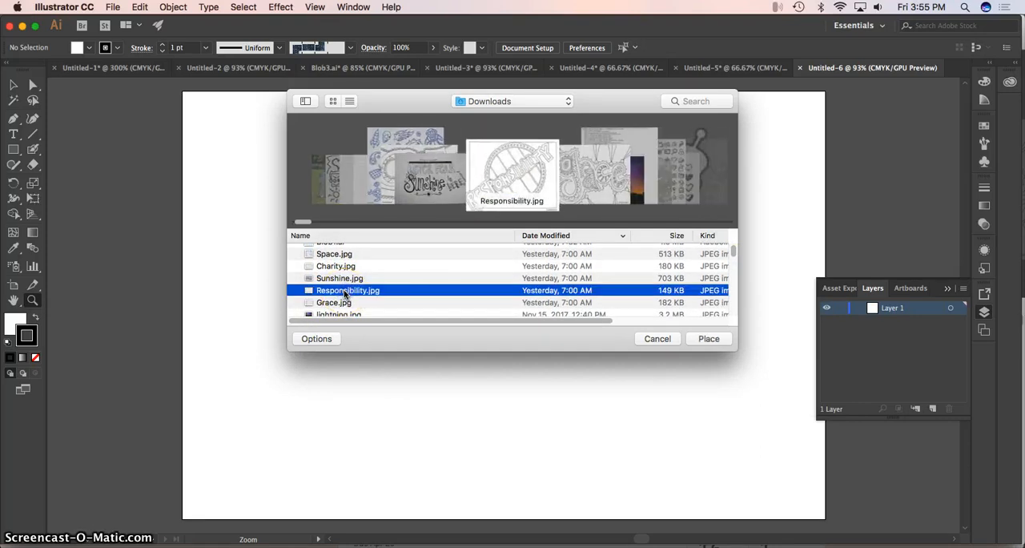
pyautogui.doubleClick(345, 292)
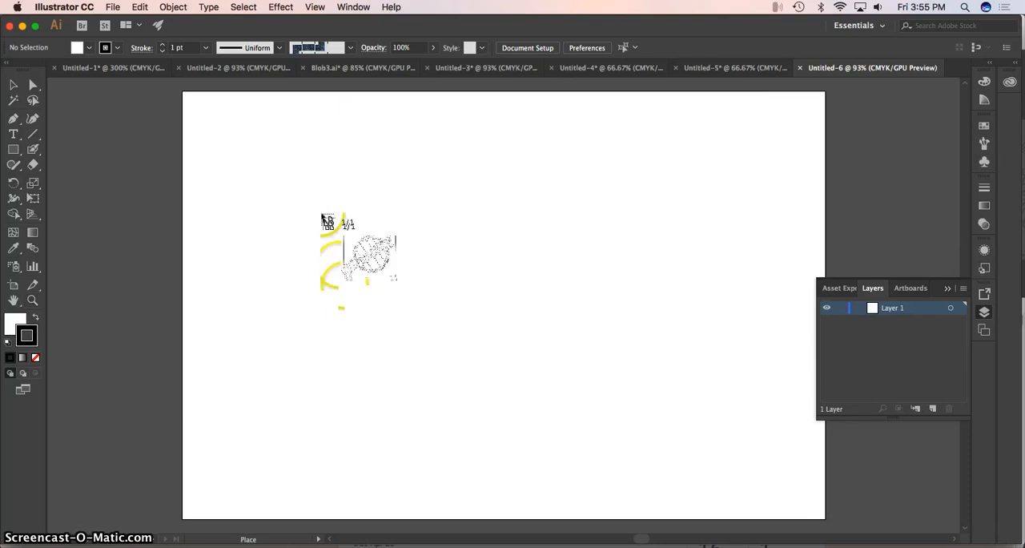
pyautogui.click(231, 134)
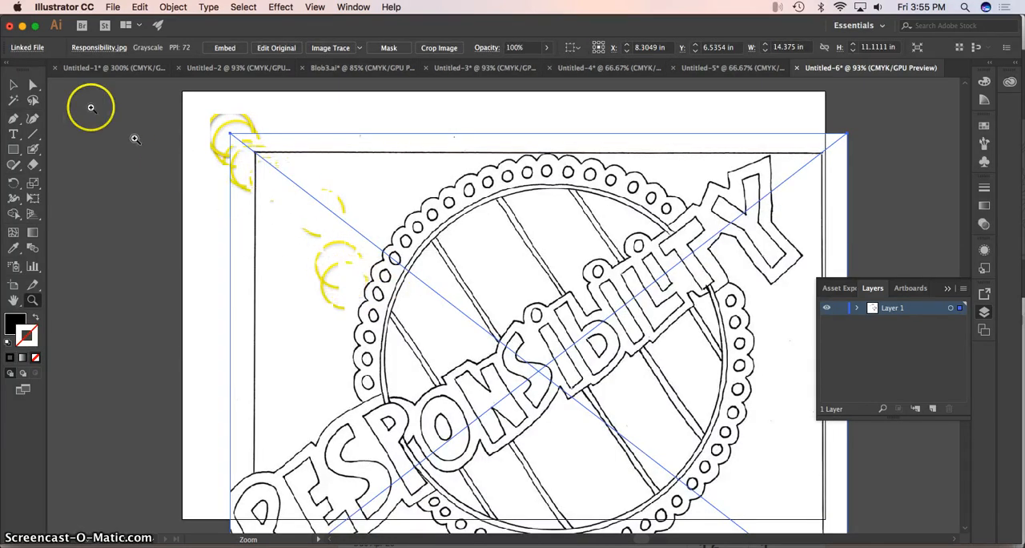
# Scale the placed Responsibility drawing to about 12.8 × 9.89 in and move its centre to about X 7.62 in, Y 5 in.
pyautogui.click(10, 84)
pyautogui.moveTo(409, 256); pyautogui.dragTo(307, 137)
pyautogui.moveTo(772, 519); pyautogui.dragTo(704, 466)
pyautogui.moveTo(584, 393); pyautogui.dragTo(664, 450)
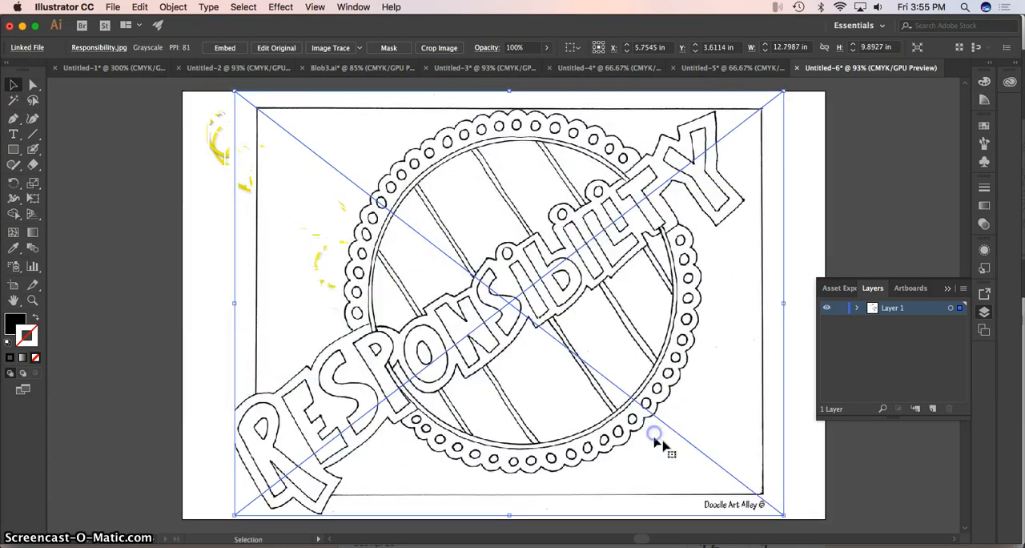
pyautogui.moveTo(650, 390); pyautogui.dragTo(650, 393)
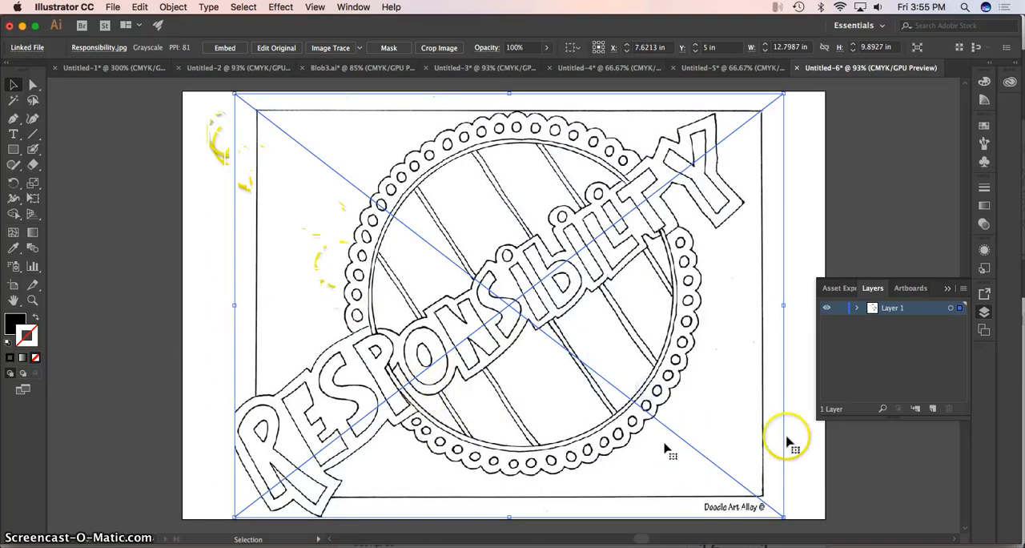
# Turn Layer 1 with the Responsibility drawing into a template layer with images dimmed to 50%.
pyautogui.doubleClick(875, 308)
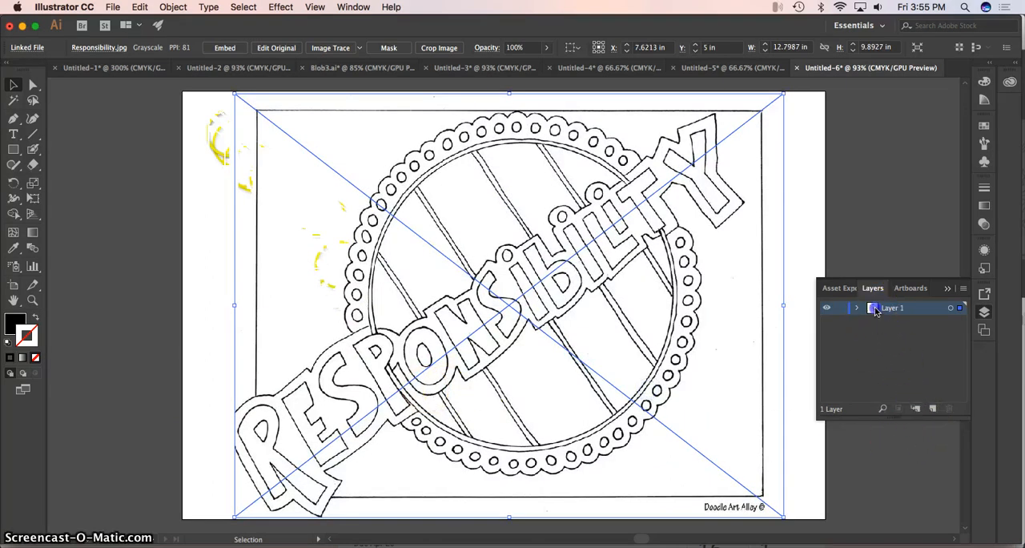
pyautogui.click(443, 278)
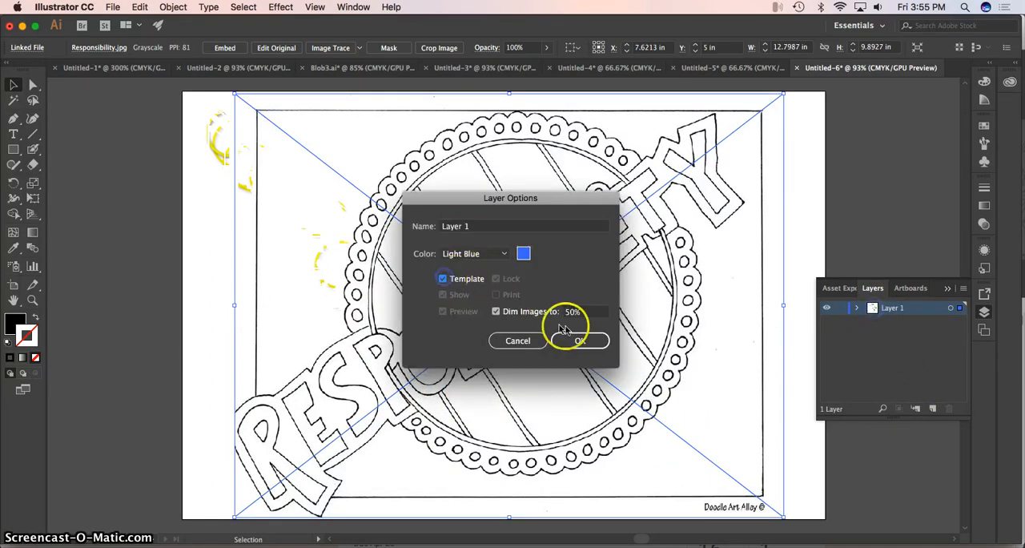
pyautogui.click(580, 340)
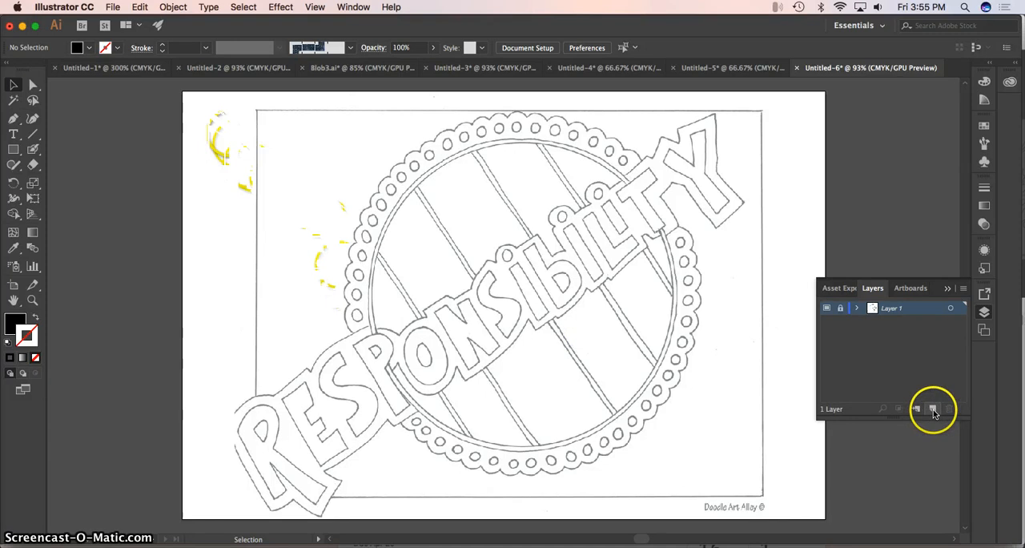
# Add a new layer above the template and trace the upper outline of the P, O, N and S lettering in black with the Blob Brush.
pyautogui.click(934, 412)
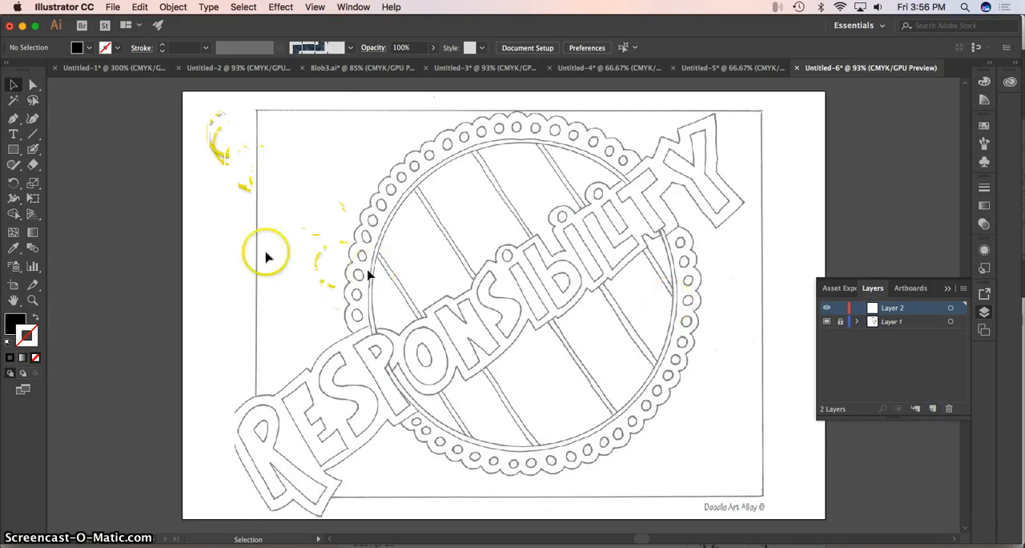
pyautogui.click(34, 150)
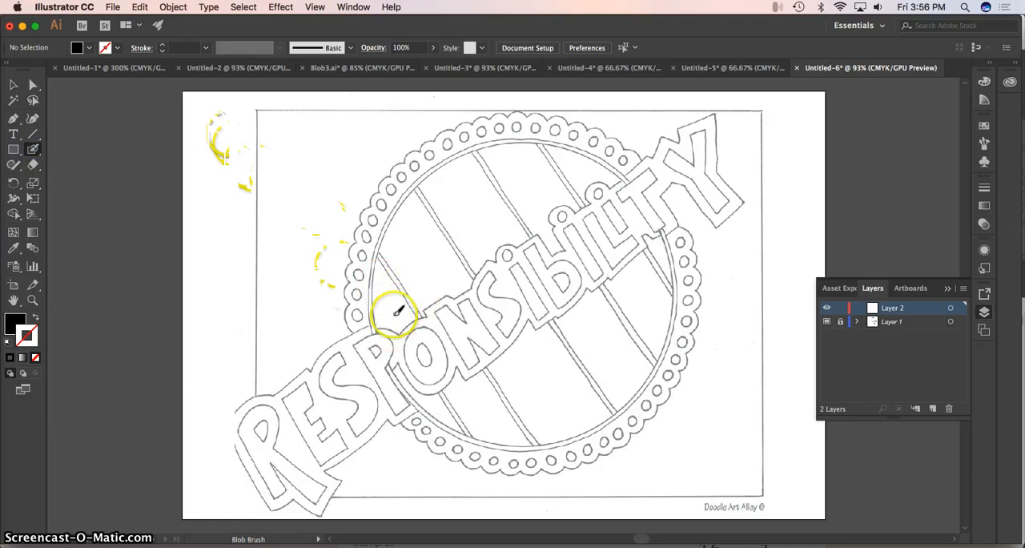
pyautogui.click(377, 327)
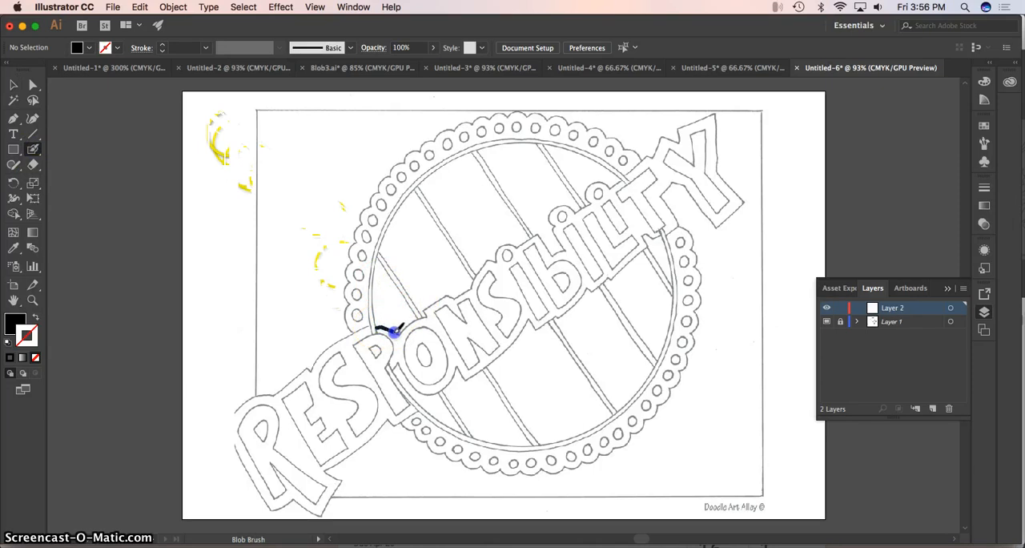
pyautogui.moveTo(398, 335); pyautogui.dragTo(399, 335)
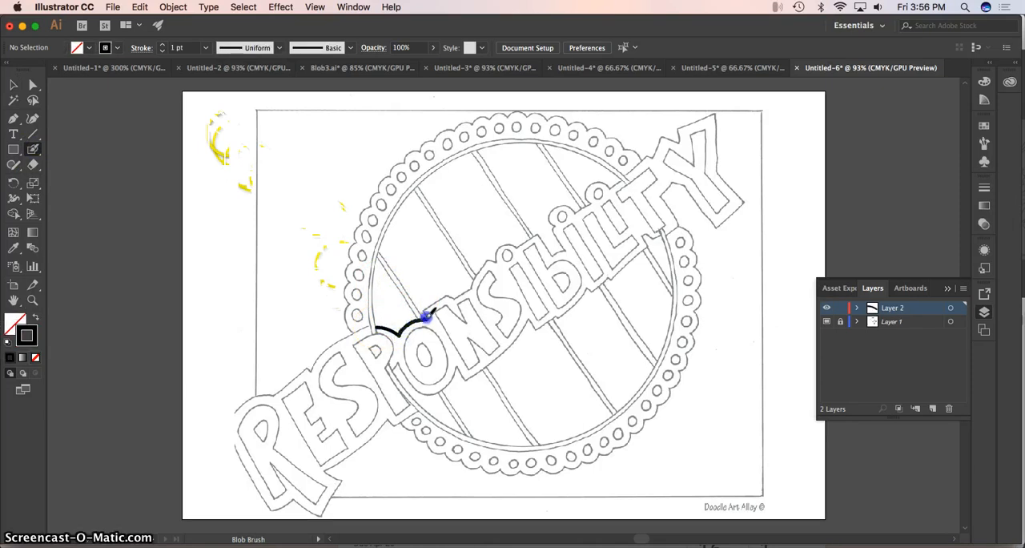
pyautogui.moveTo(445, 293); pyautogui.dragTo(453, 288)
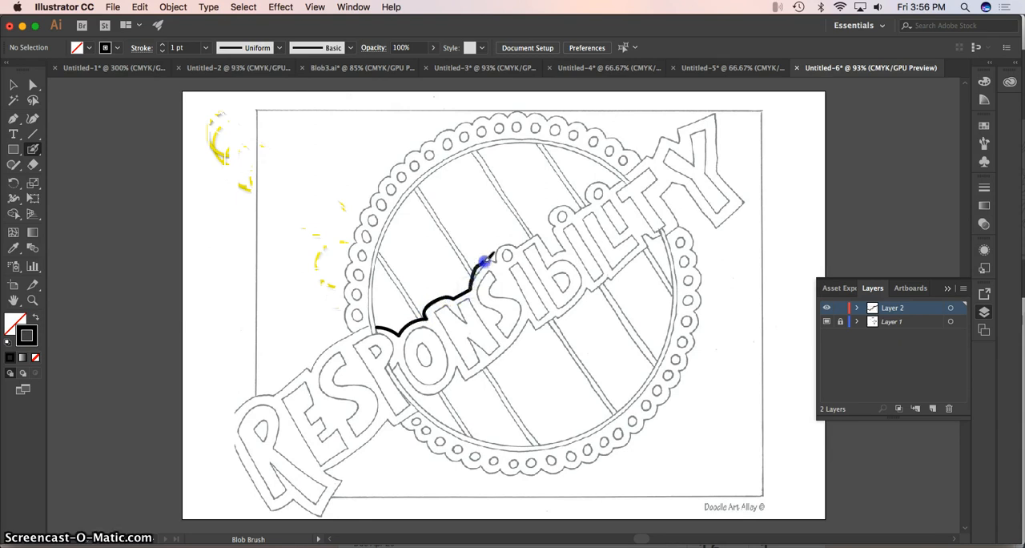
pyautogui.moveTo(490, 261); pyautogui.dragTo(474, 282)
pyautogui.moveTo(495, 260); pyautogui.dragTo(495, 261)
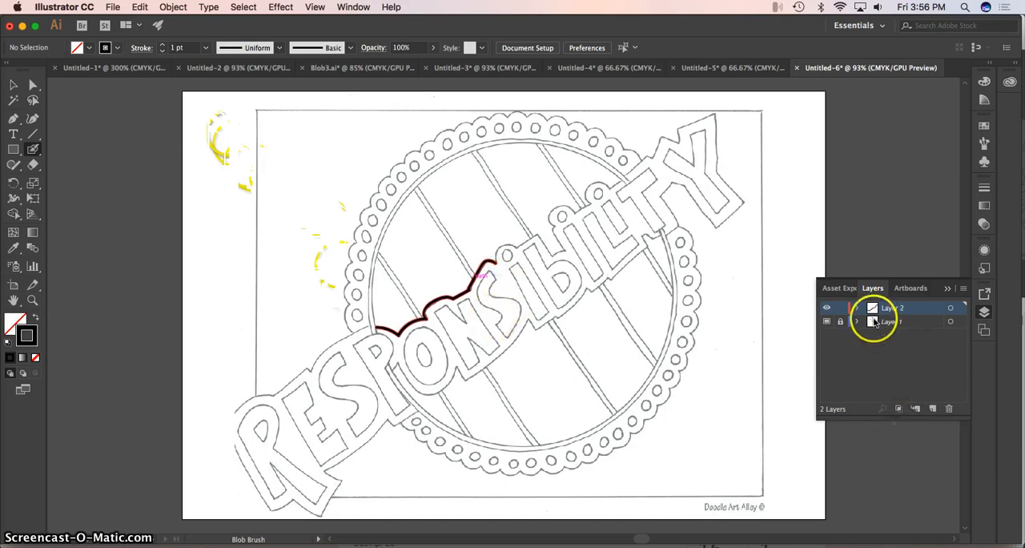
# Delete the template layer holding the Responsibility drawing, keeping the traced line.
pyautogui.moveTo(873, 324)
pyautogui.mouseDown()
pyautogui.moveTo(943, 385)
pyautogui.moveTo(948, 407)
pyautogui.mouseUp()
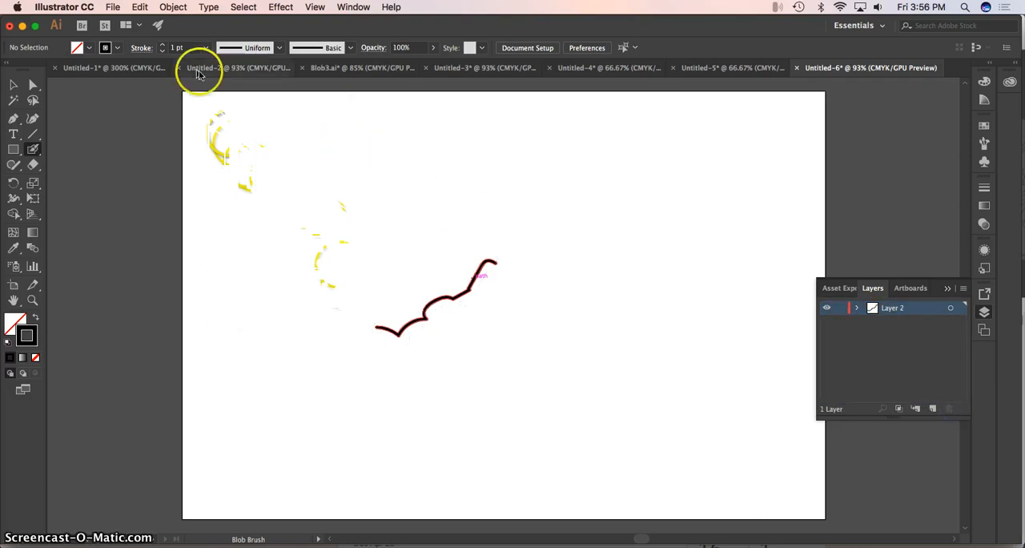
pyautogui.click(118, 8)
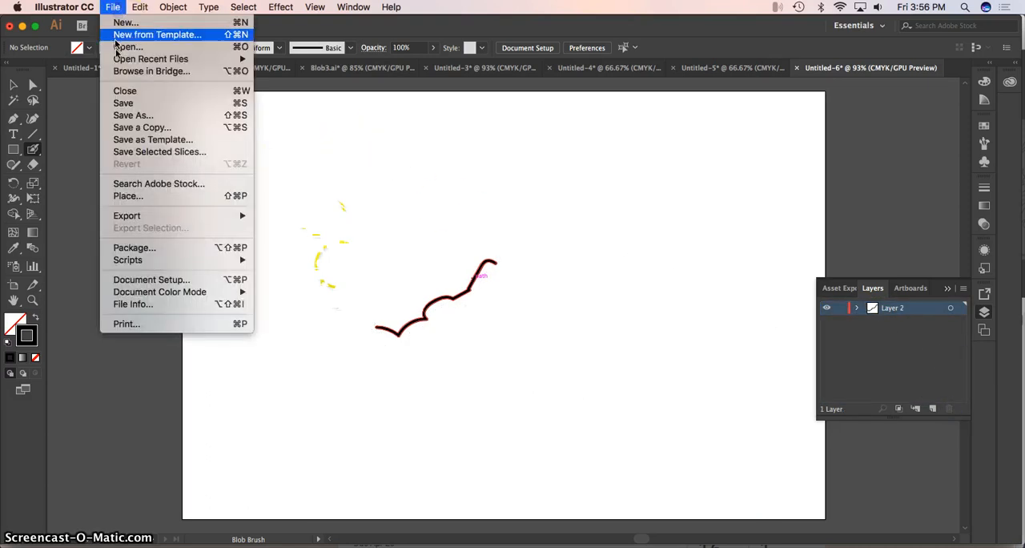
pyautogui.click(134, 107)
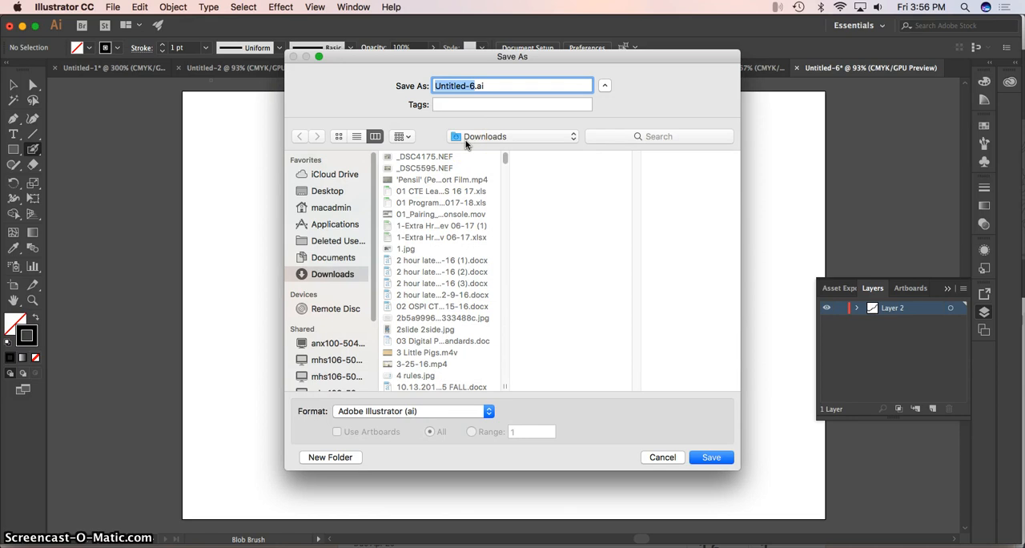
pyautogui.write('Blob2')
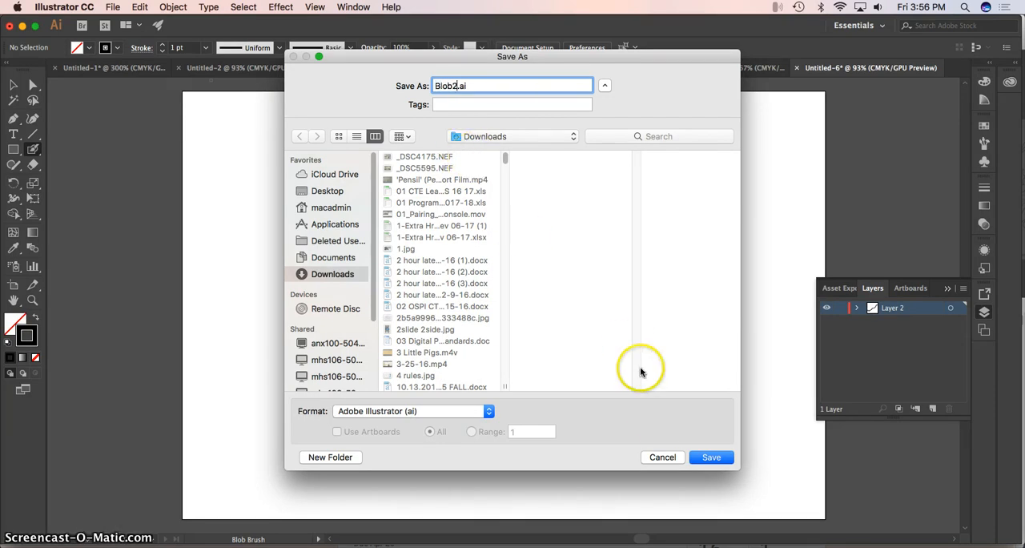
pyautogui.click(661, 457)
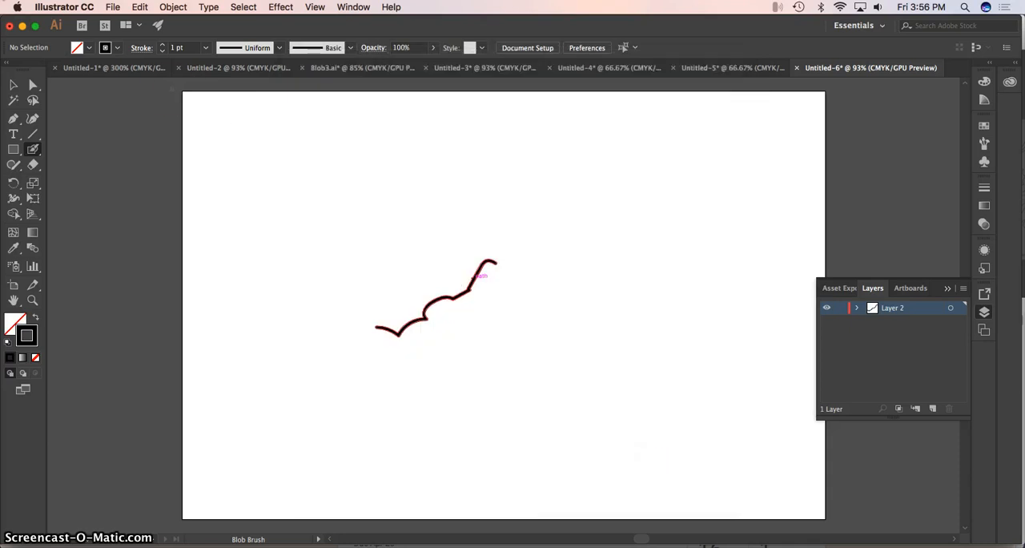
# Create another landscape document 15 × 10 inches with one artboard in CMYK Color mode.
pyautogui.click(112, 7)
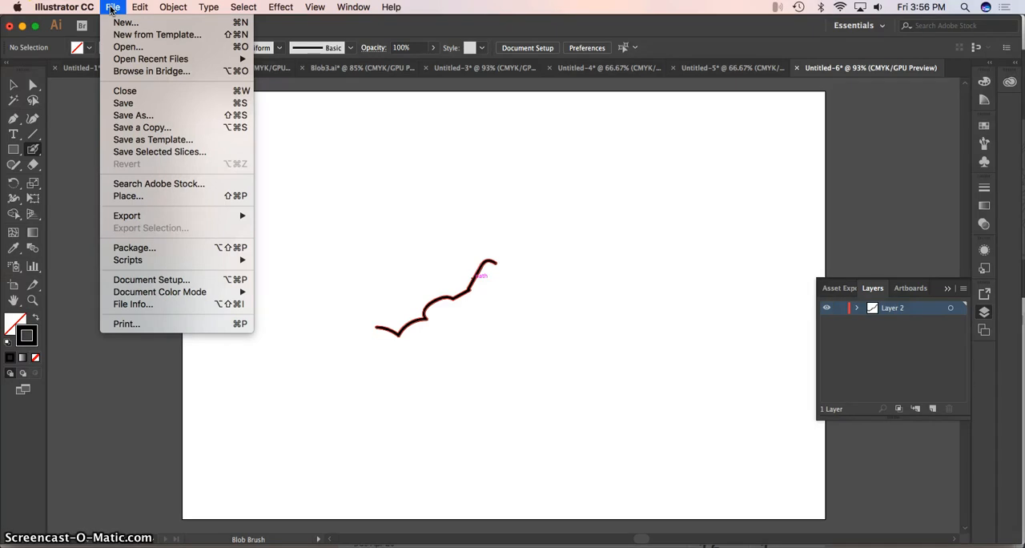
pyautogui.click(119, 24)
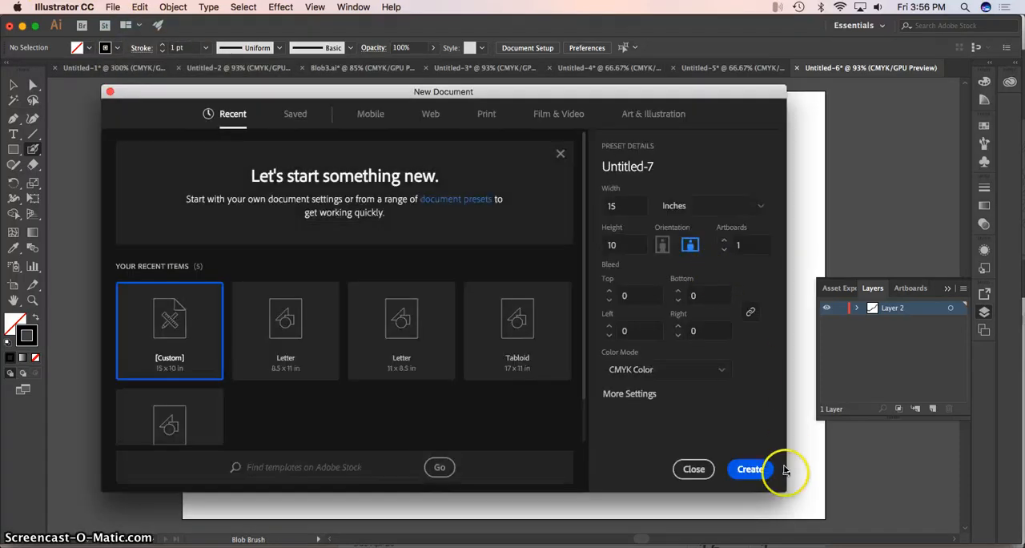
pyautogui.click(751, 470)
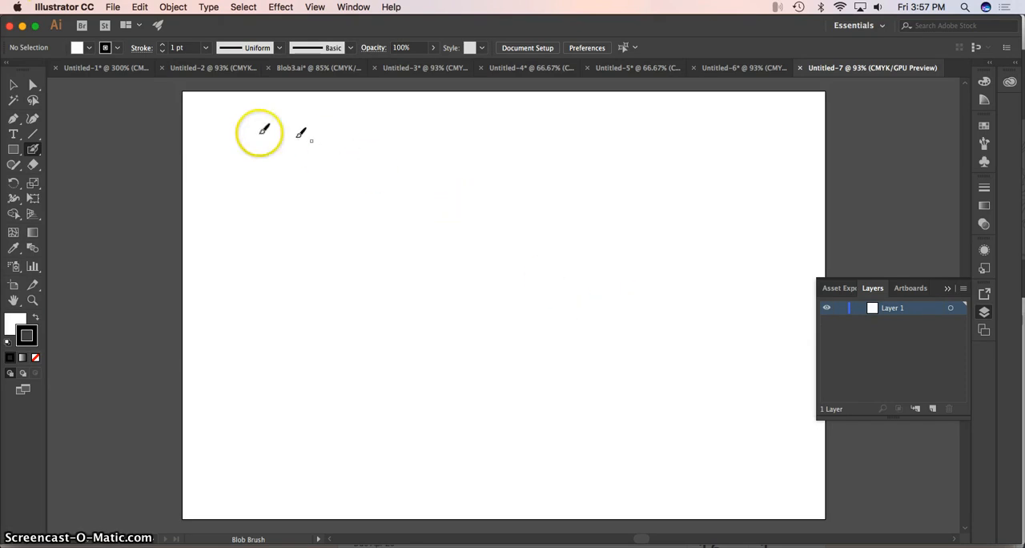
# Review the drawings in the open documents from Untitled-1 through Untitled-6, keeping every document open.
pyautogui.click(211, 69)
pyautogui.click(117, 69)
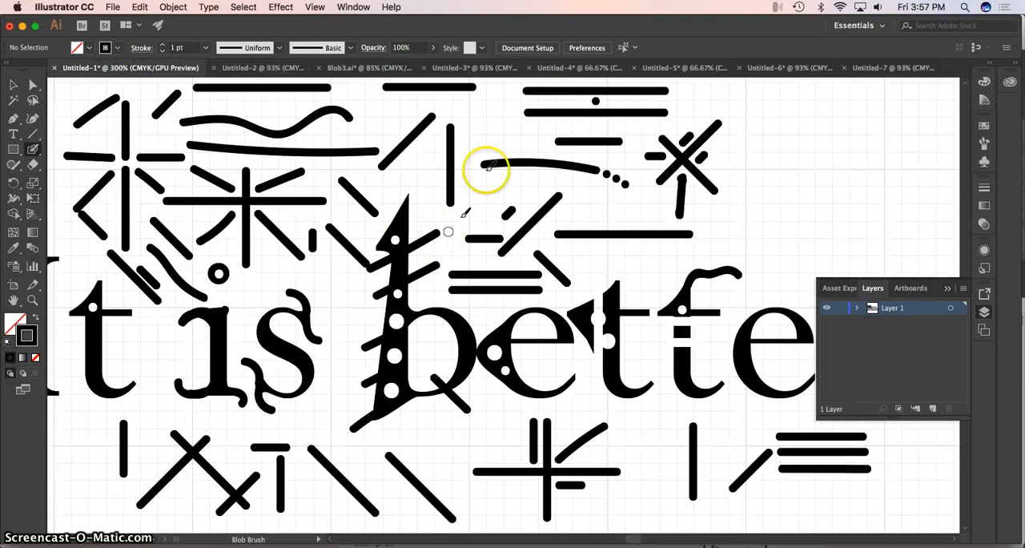
pyautogui.click(461, 68)
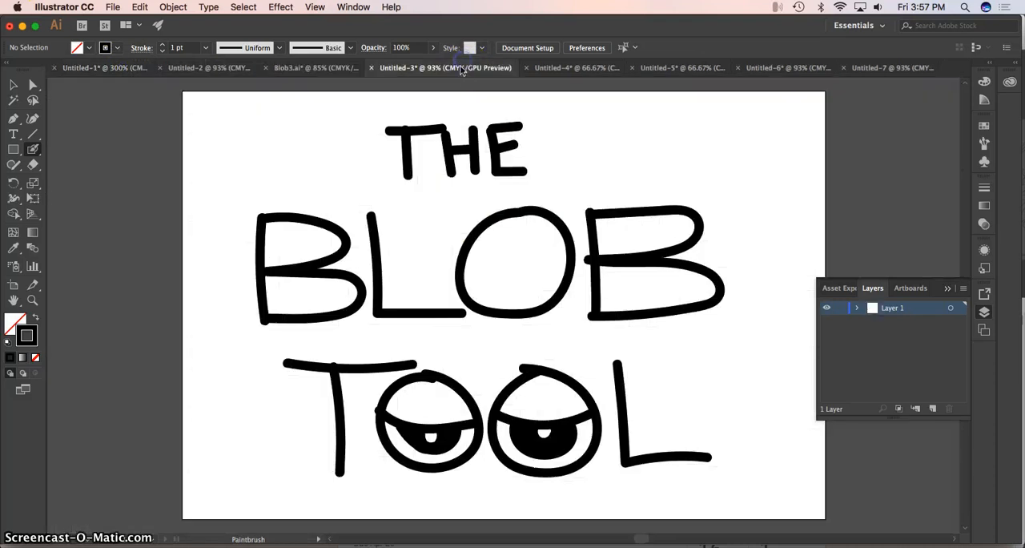
pyautogui.click(536, 67)
pyautogui.click(637, 67)
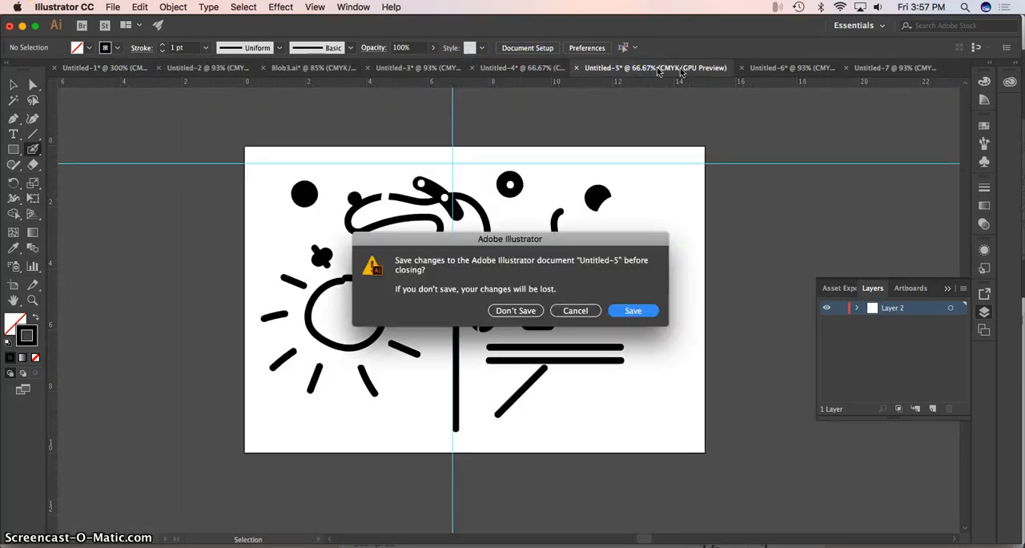
pyautogui.click(575, 311)
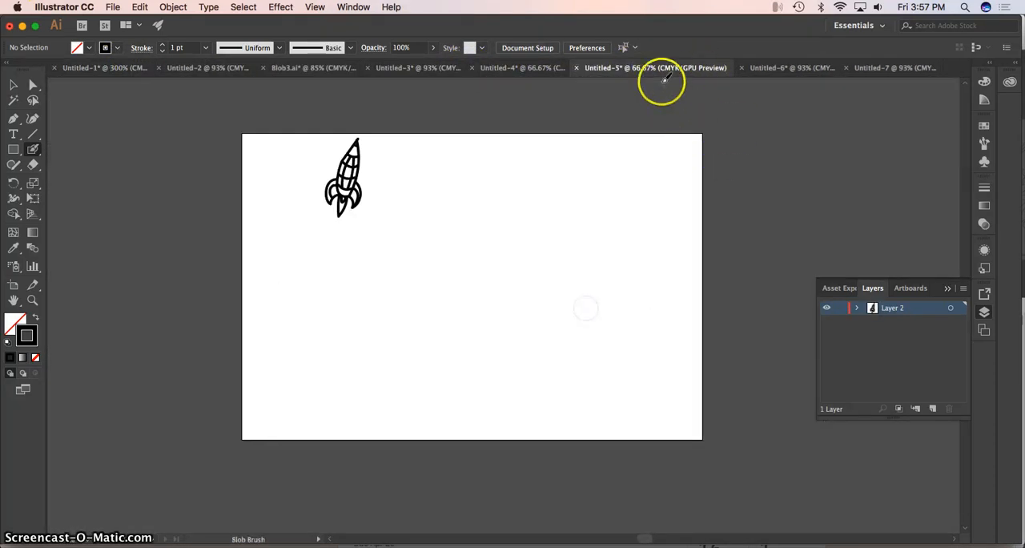
pyautogui.click(779, 67)
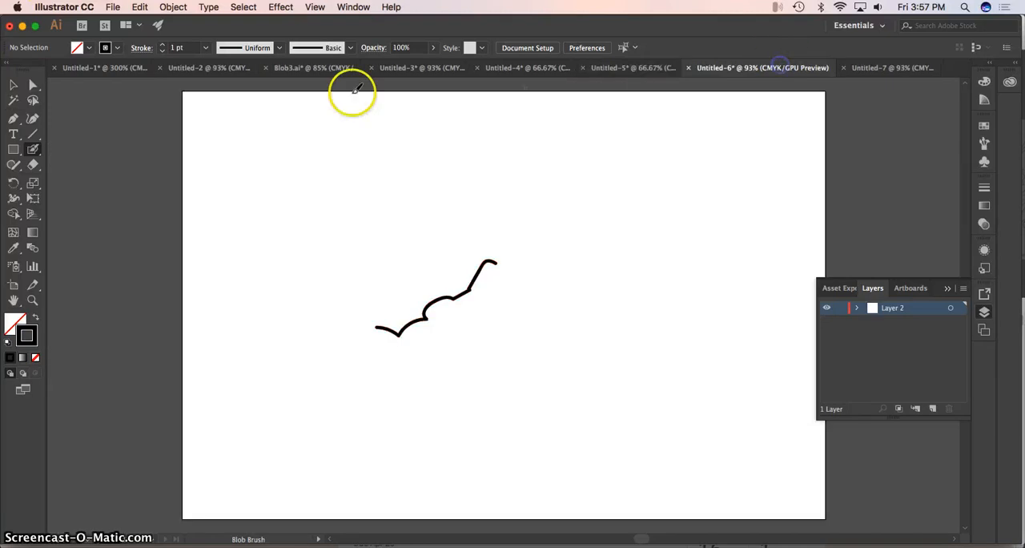
# In Blob3.ai, draw a thin wavy line beside the rectangular face, with a small arc next to it and dots at both ends.
pyautogui.click(84, 69)
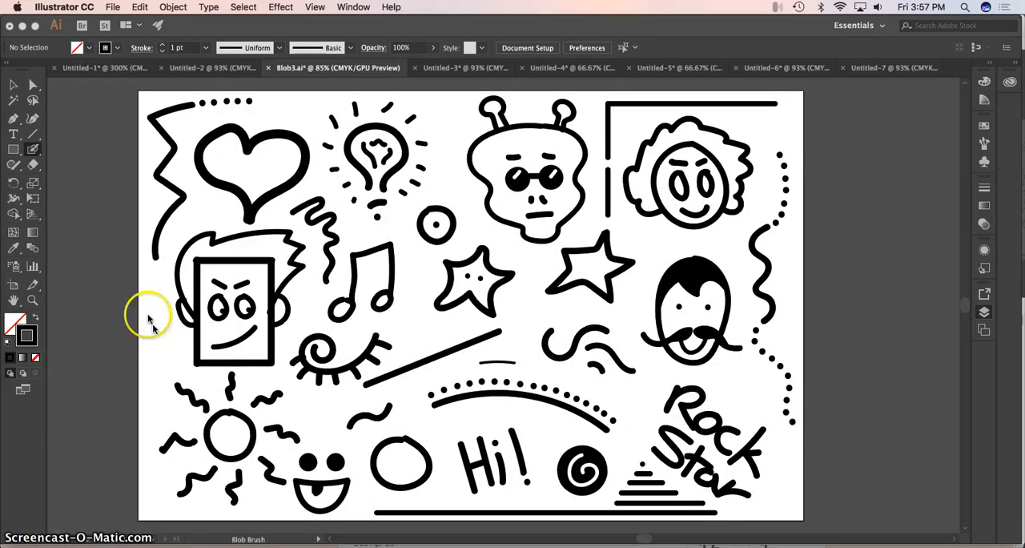
pyautogui.press('F7')
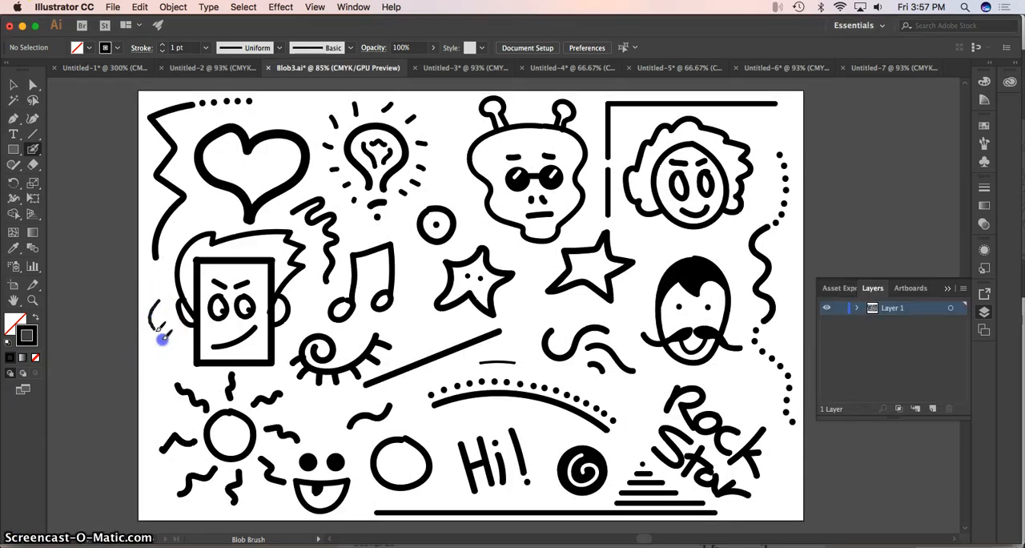
pyautogui.moveTo(162, 337); pyautogui.dragTo(154, 393)
pyautogui.moveTo(165, 343); pyautogui.dragTo(168, 351)
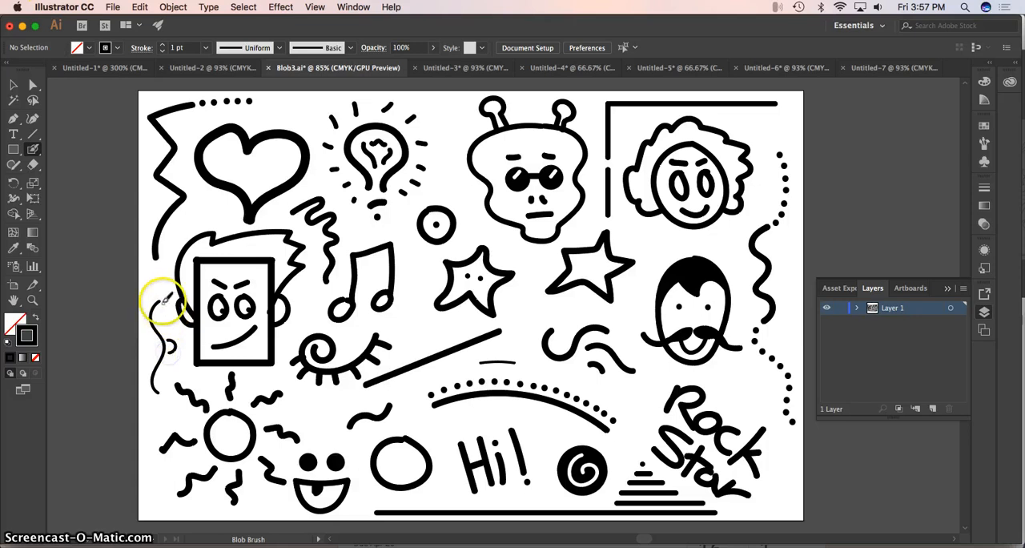
pyautogui.moveTo(165, 300); pyautogui.dragTo(164, 299)
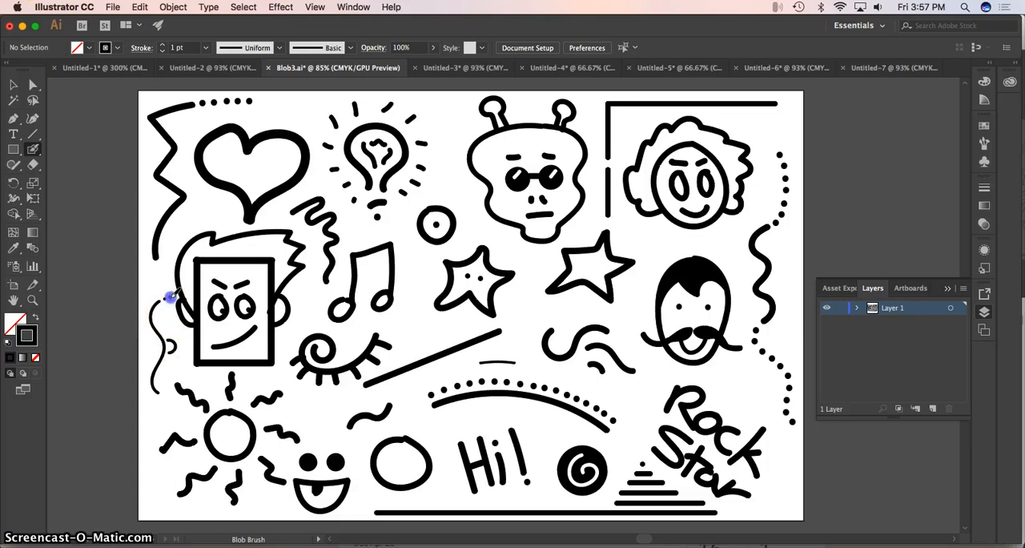
pyautogui.click(170, 297)
pyautogui.click(164, 396)
pyautogui.click(169, 402)
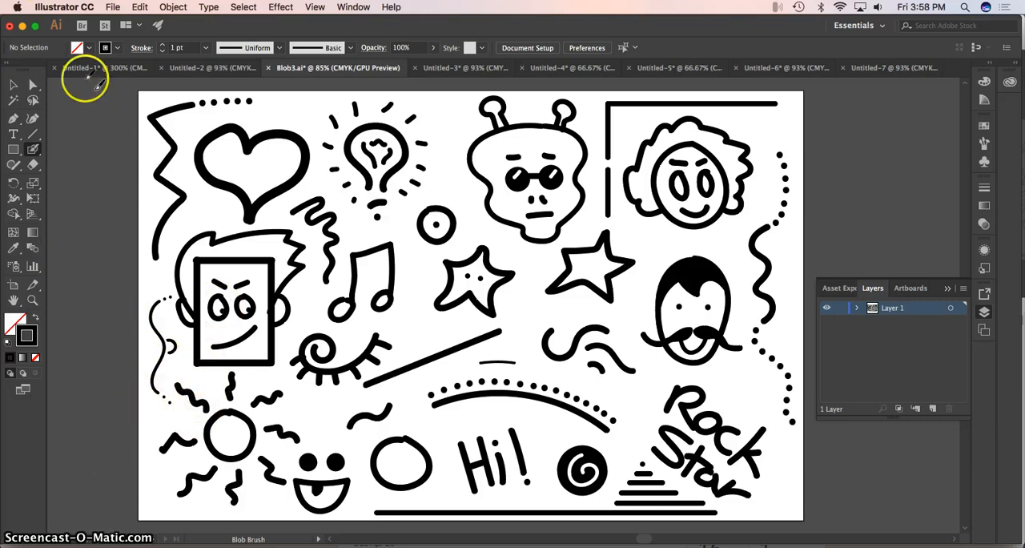
# Open the Save As dialog for the Blob3.ai drawing.
pyautogui.click(137, 8)
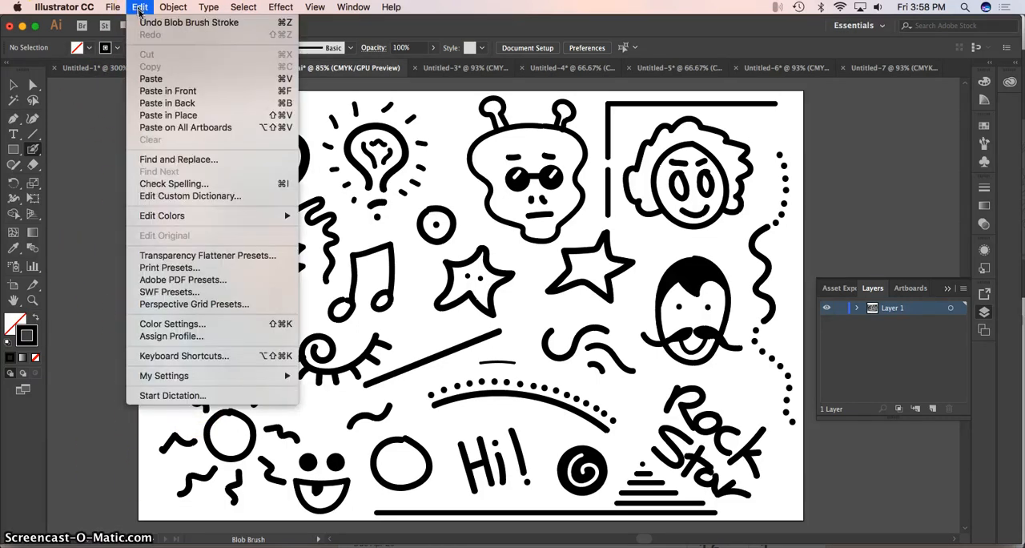
pyautogui.moveTo(113, 7)
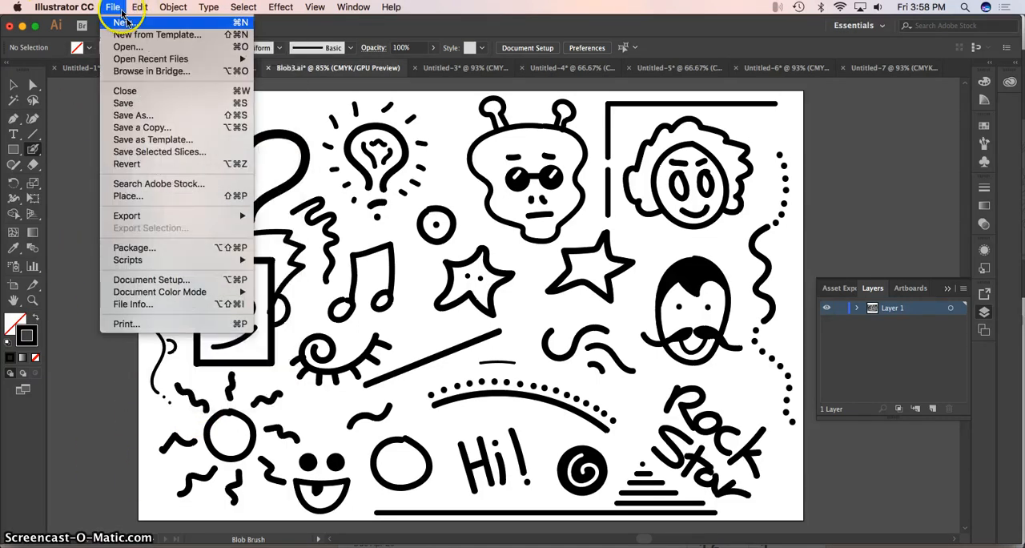
pyautogui.click(139, 117)
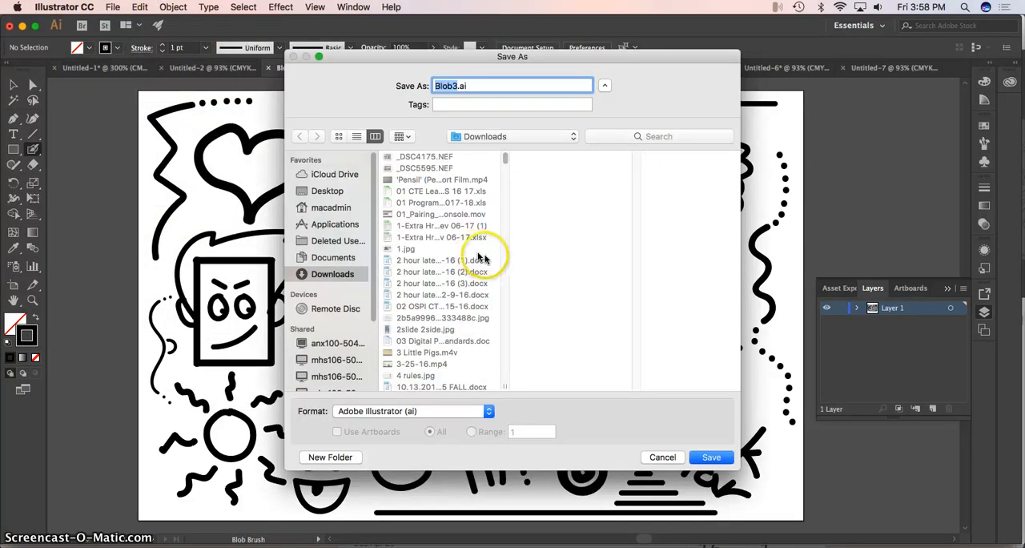